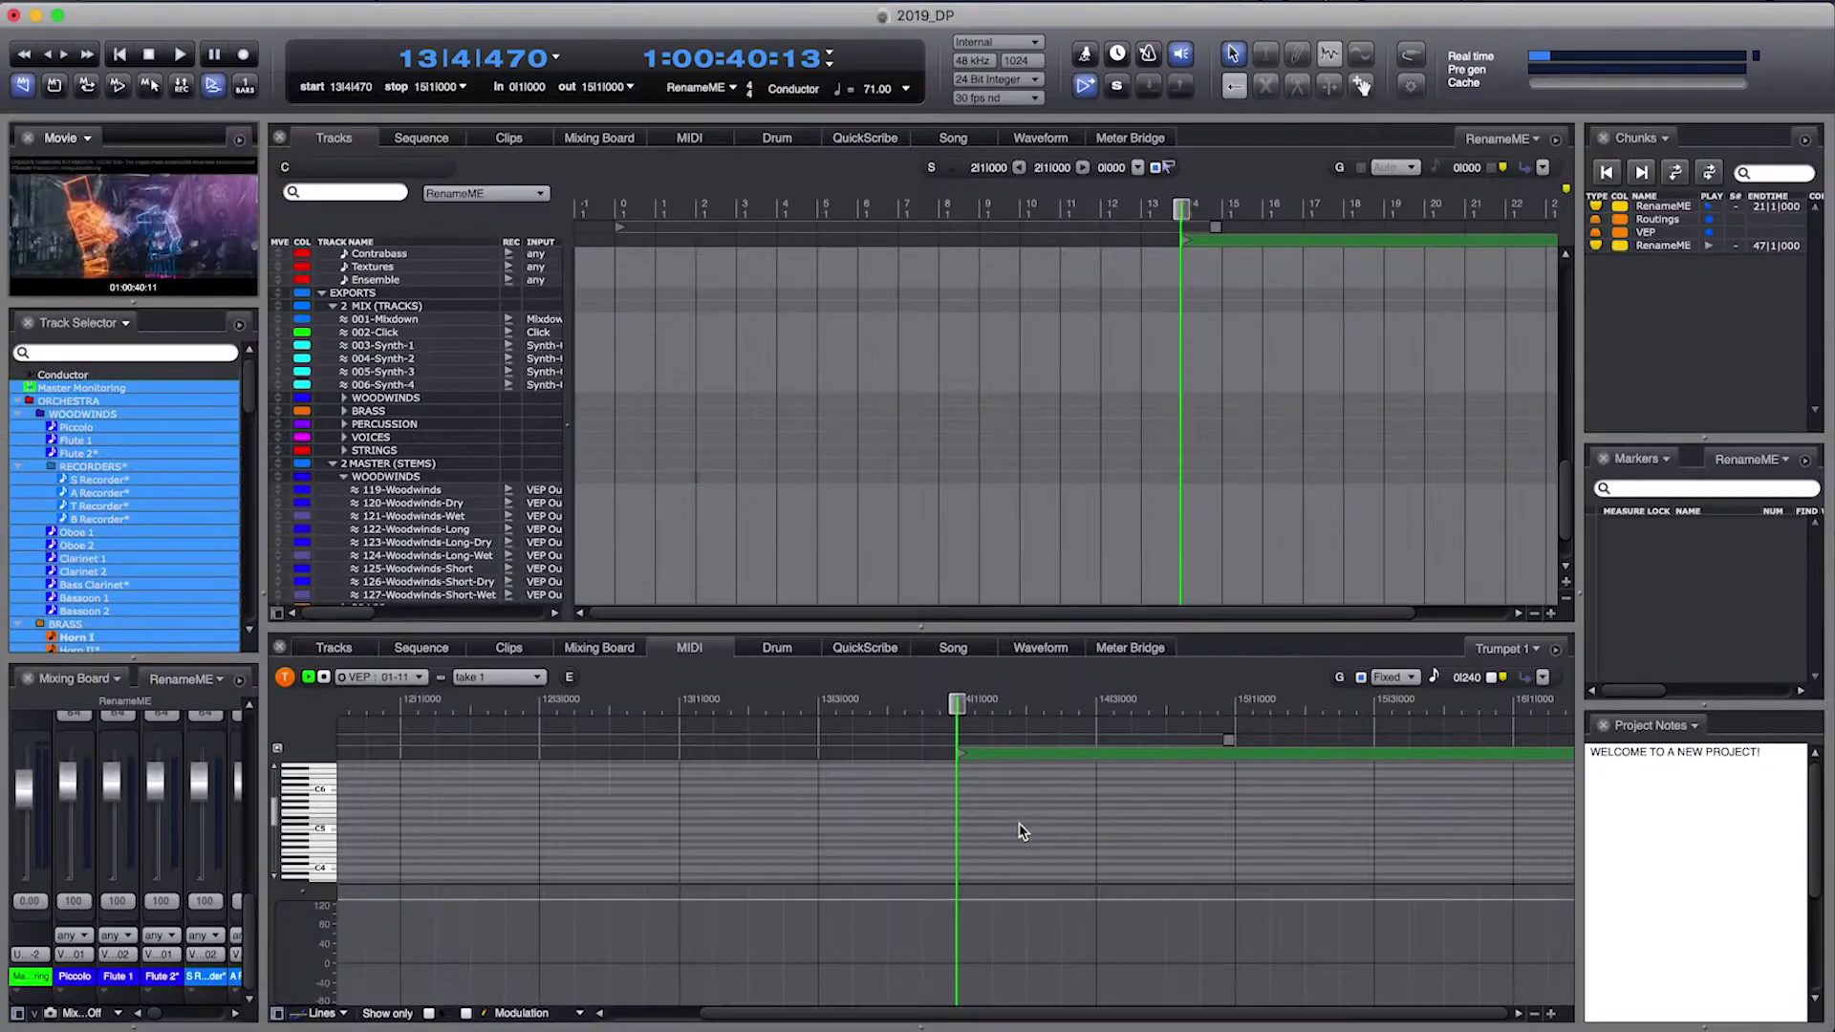
key(Escape)
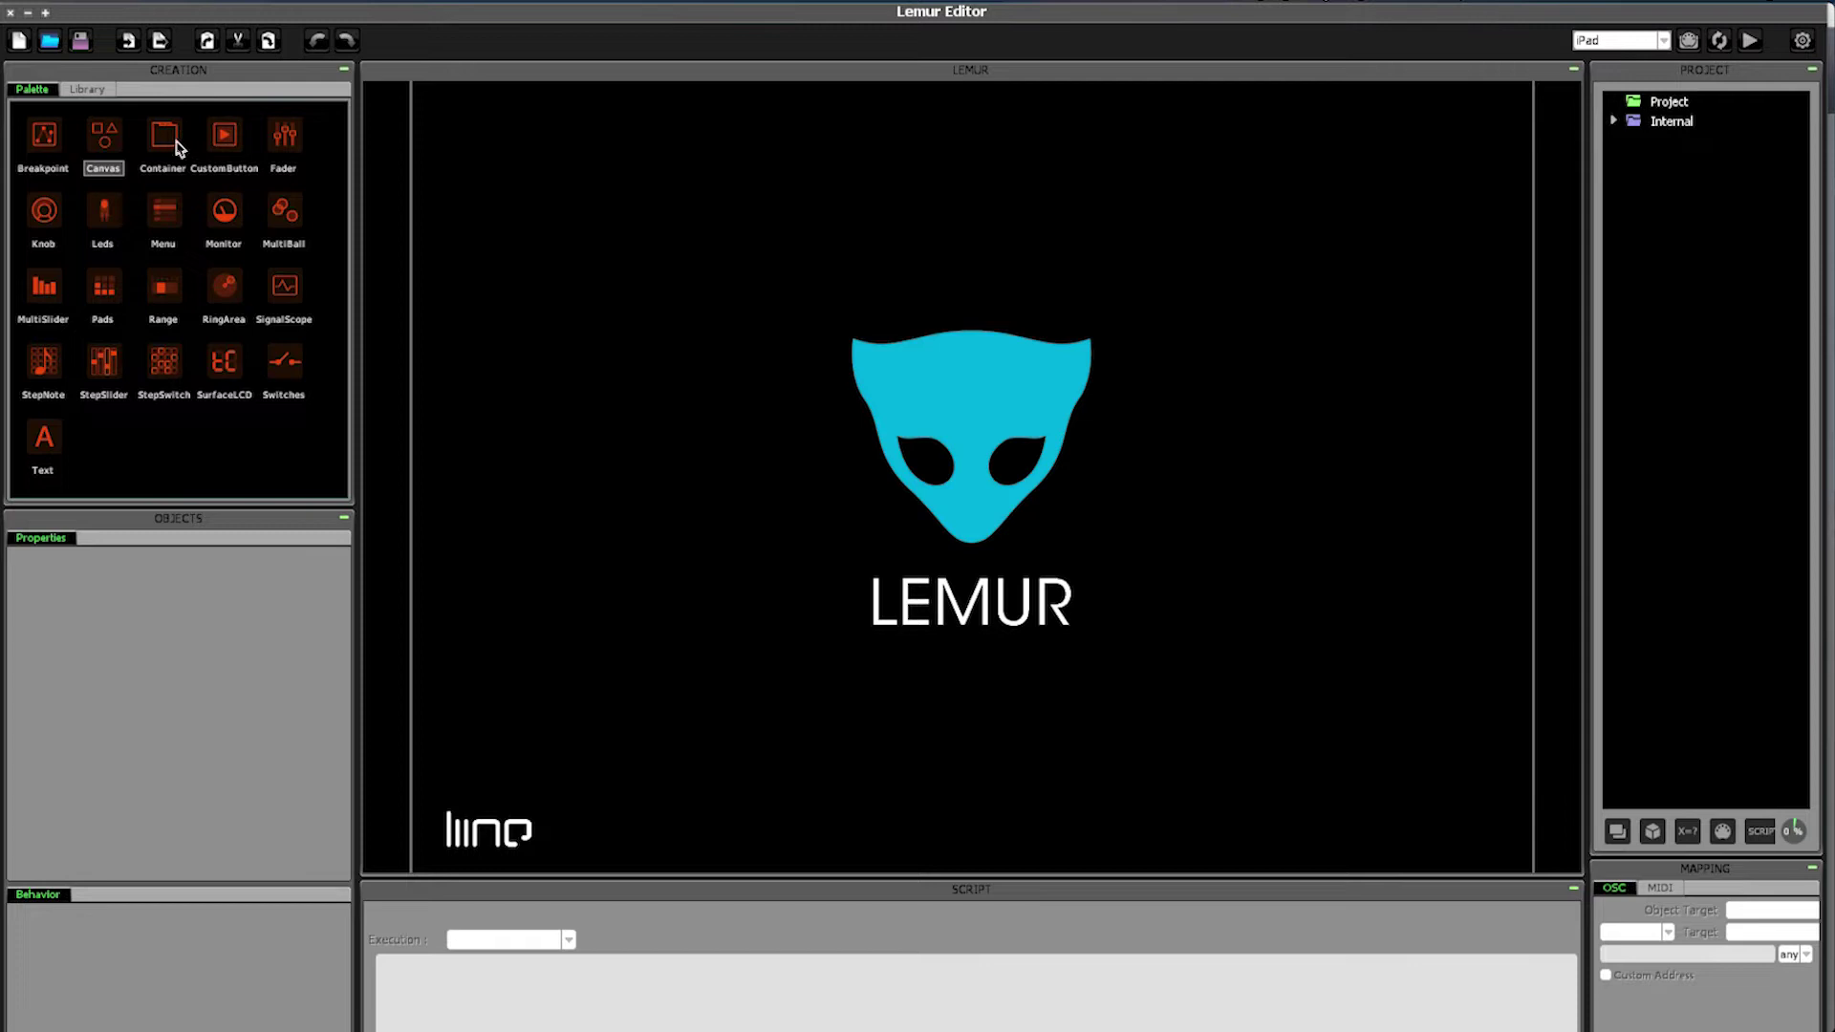
Step: In Lemur Editor, add a CustomButton to the interface and enlarge it to about 175 by 149
click(228, 139)
drag(227, 139, 706, 279)
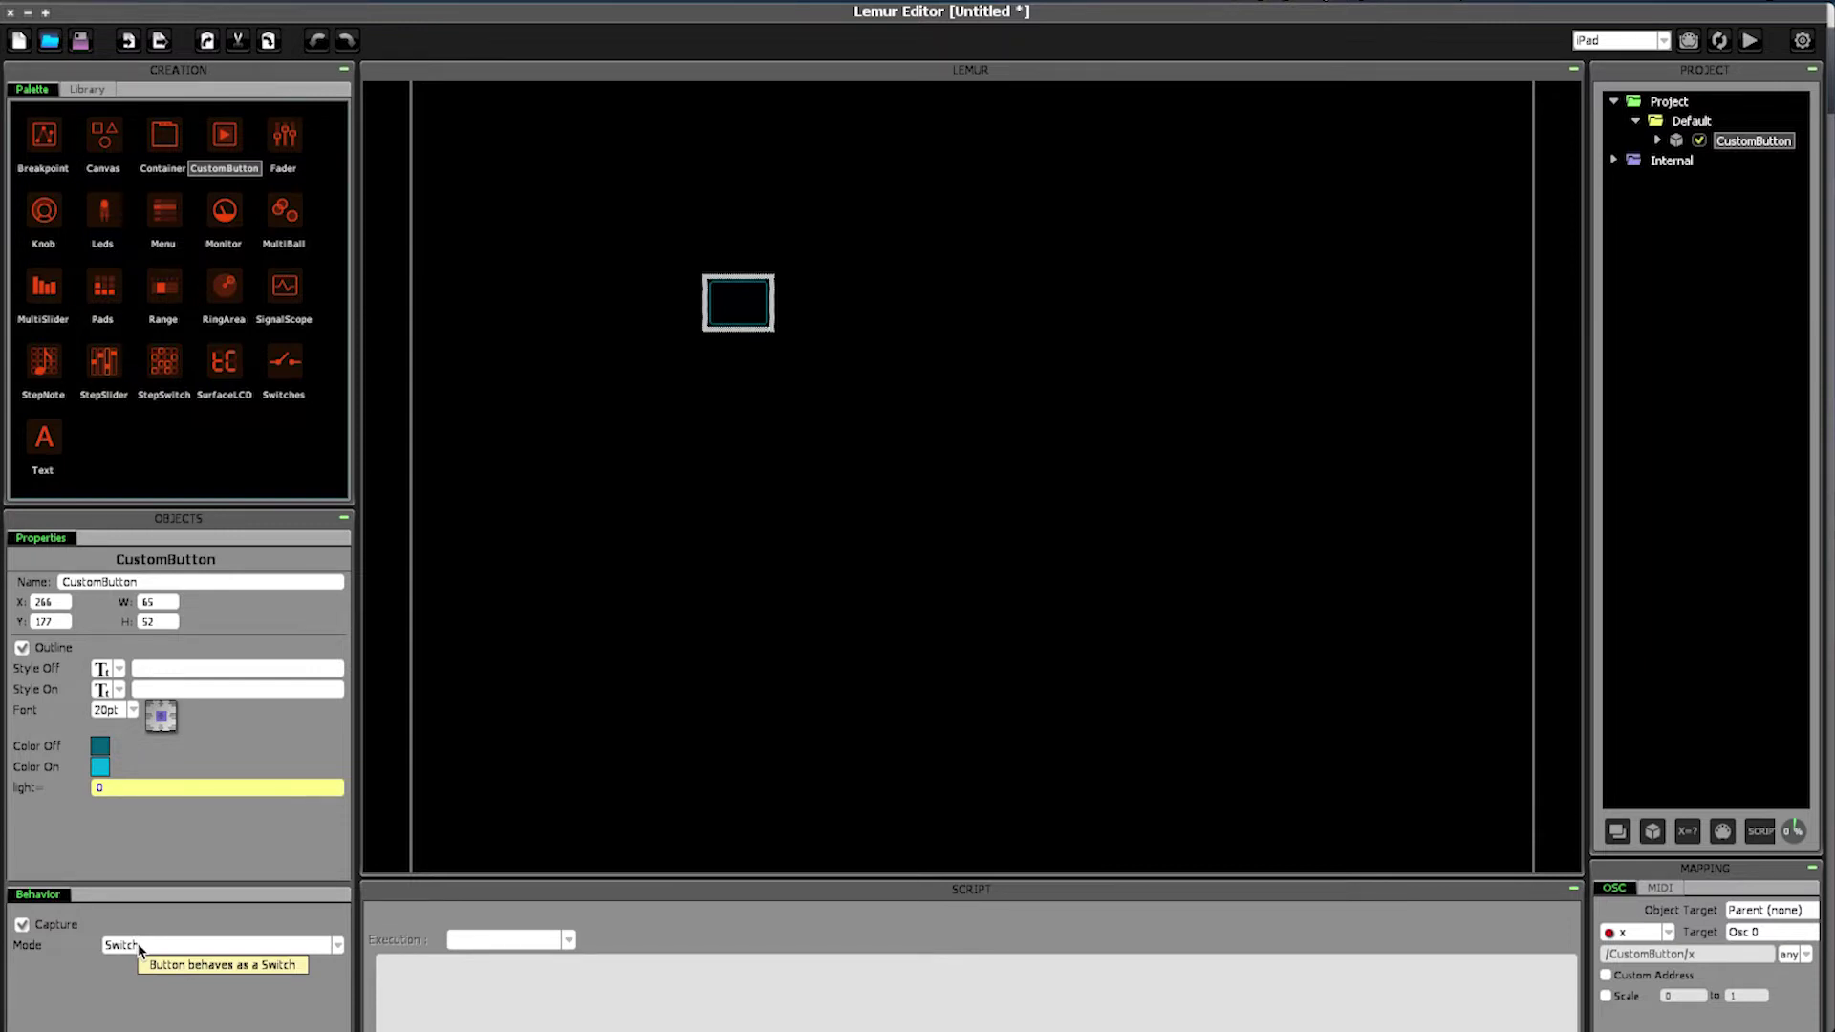
drag(738, 303, 1003, 411)
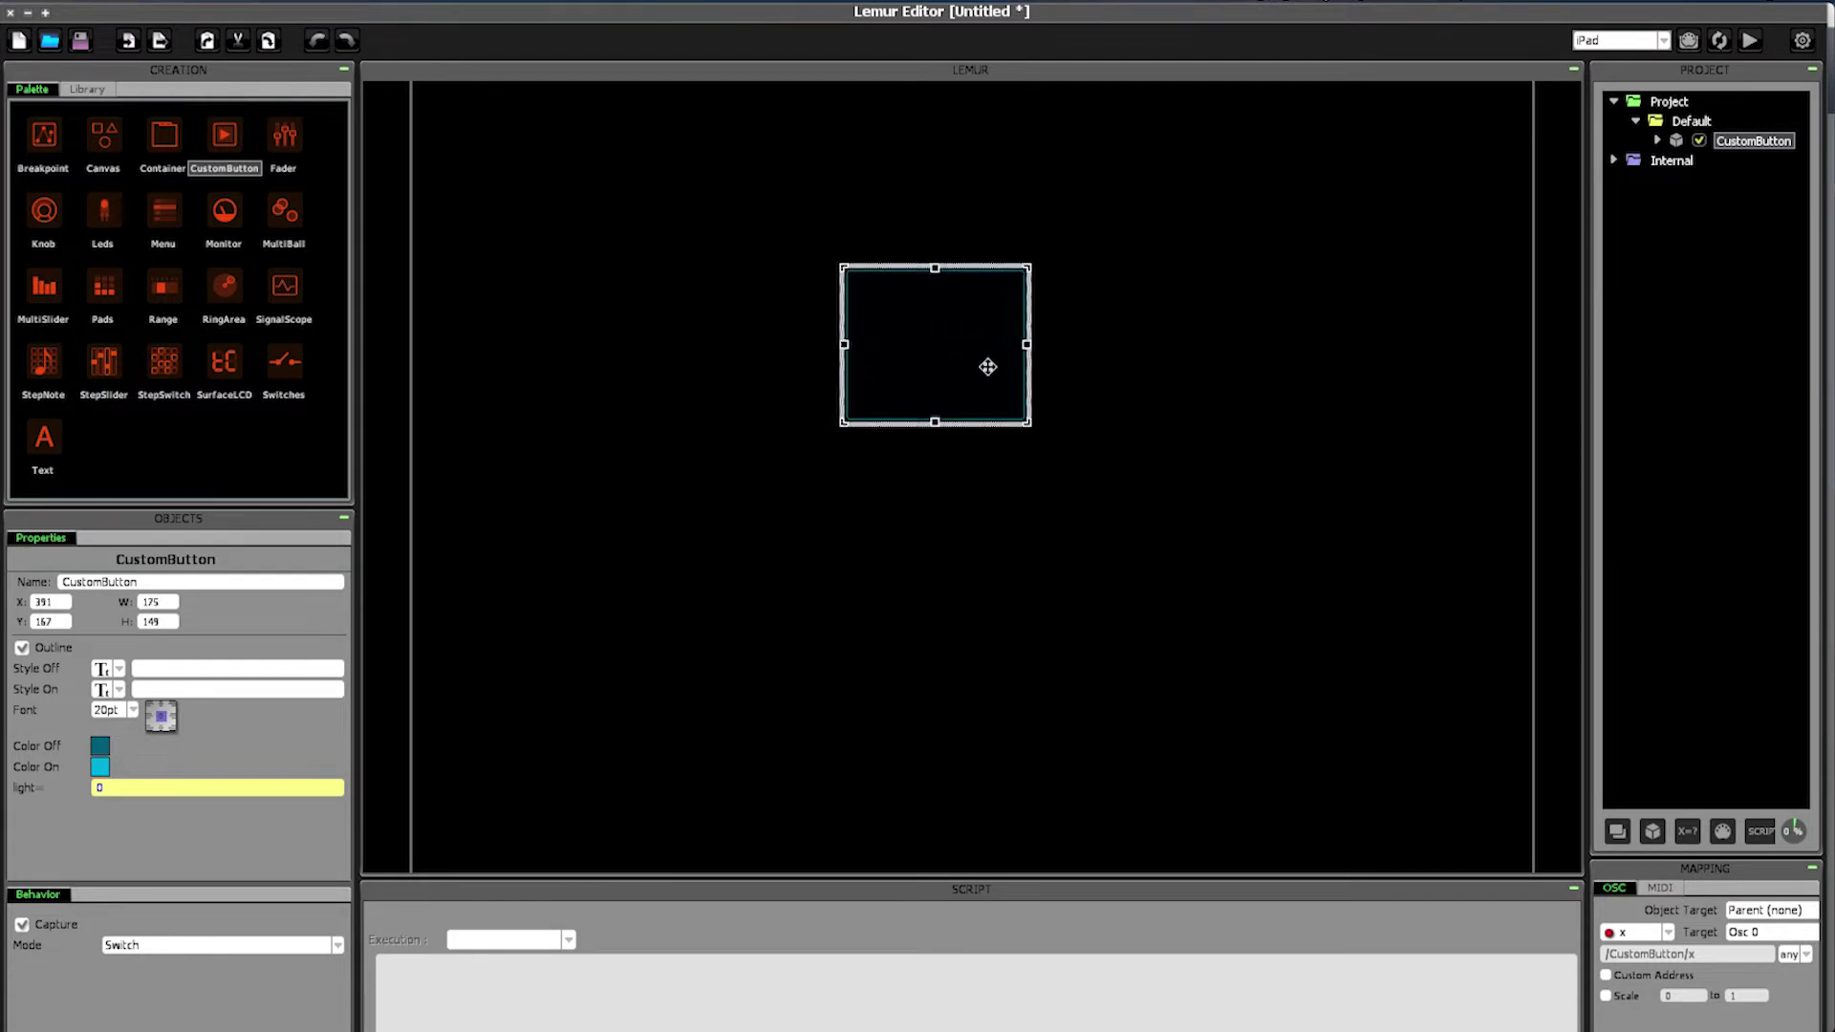
Step: Label the custom button "Macro Button" for both its off and on states
click(199, 670)
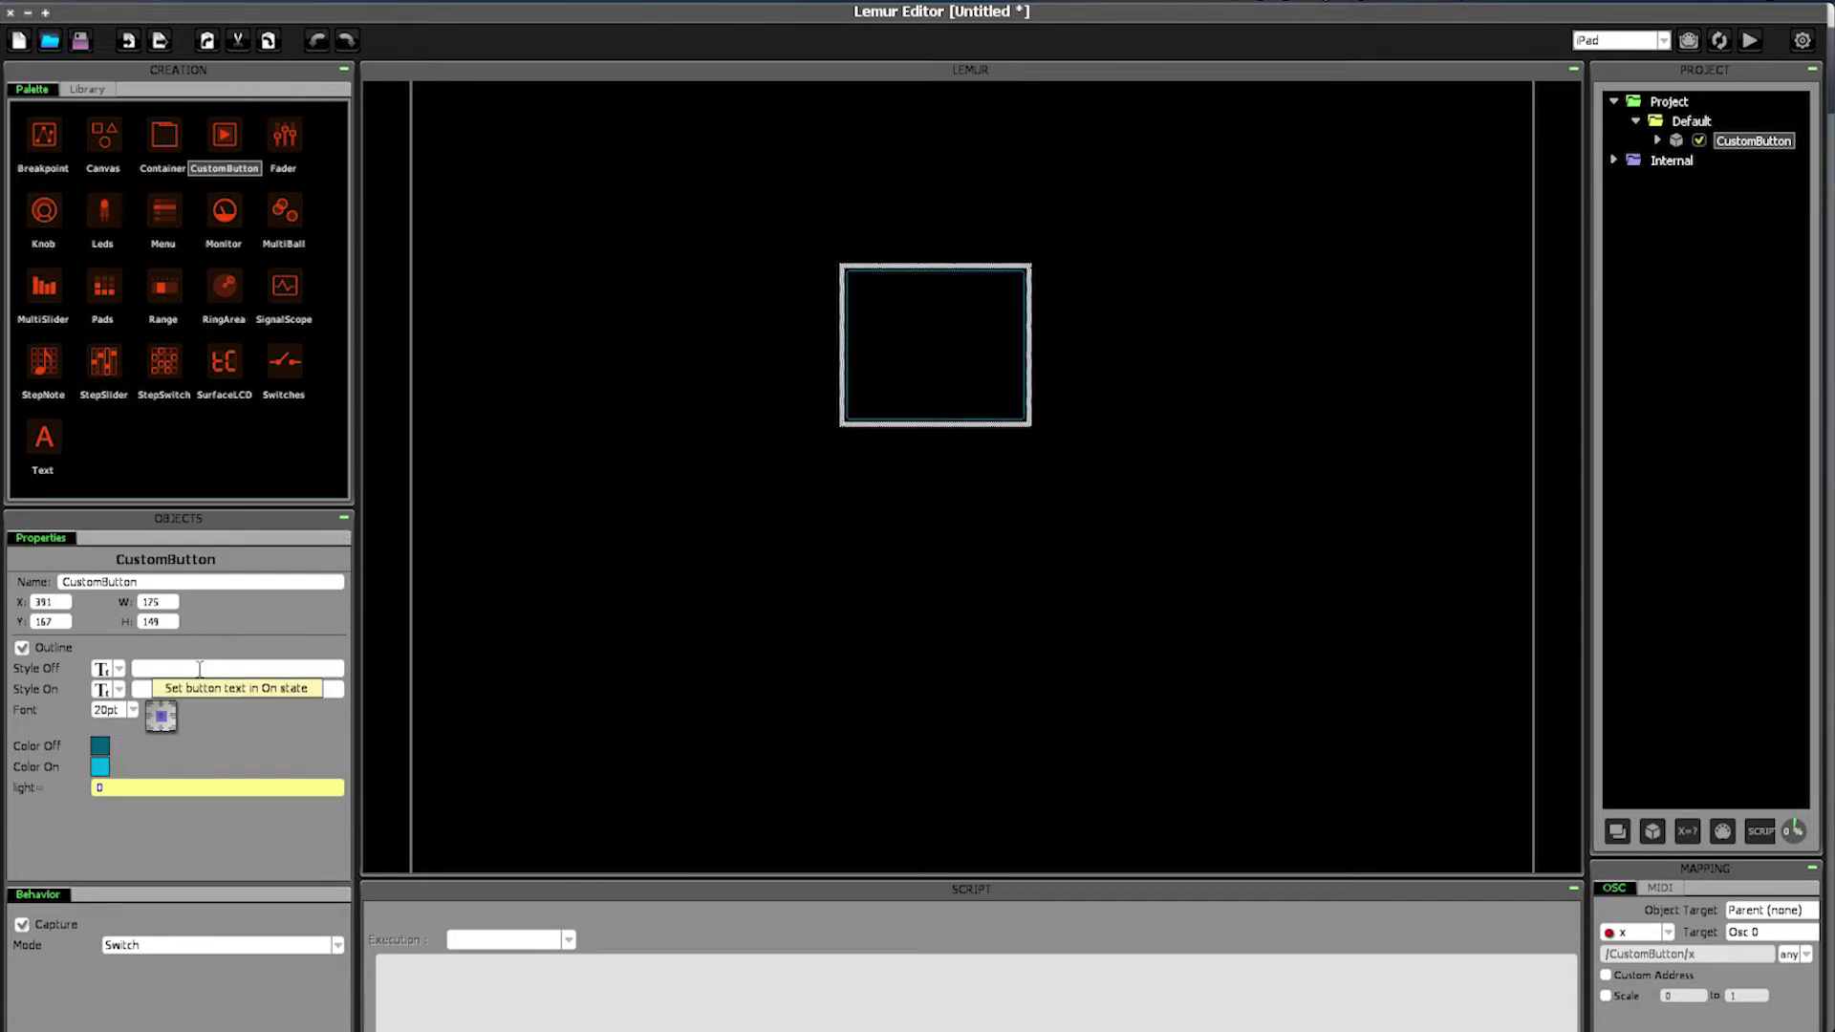
text(Macro Button)
key(Return)
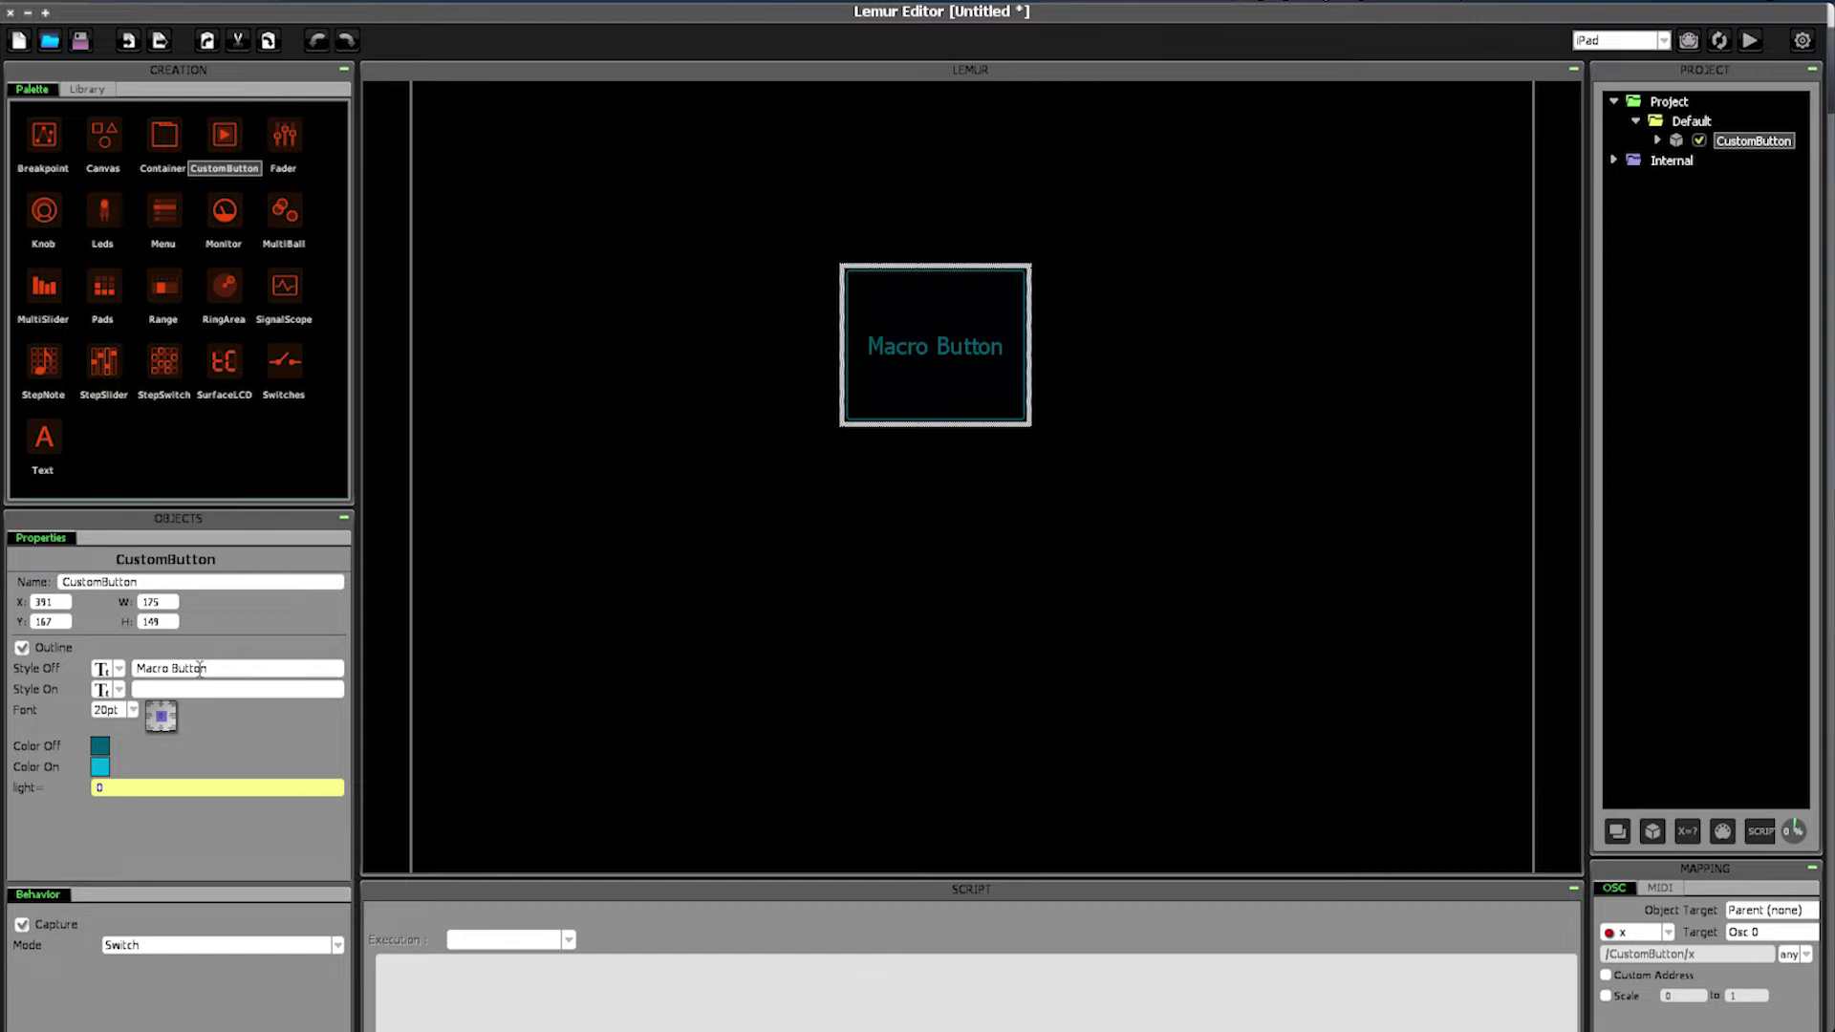
Step: Set the button's on color to white and its off color to grey
click(98, 773)
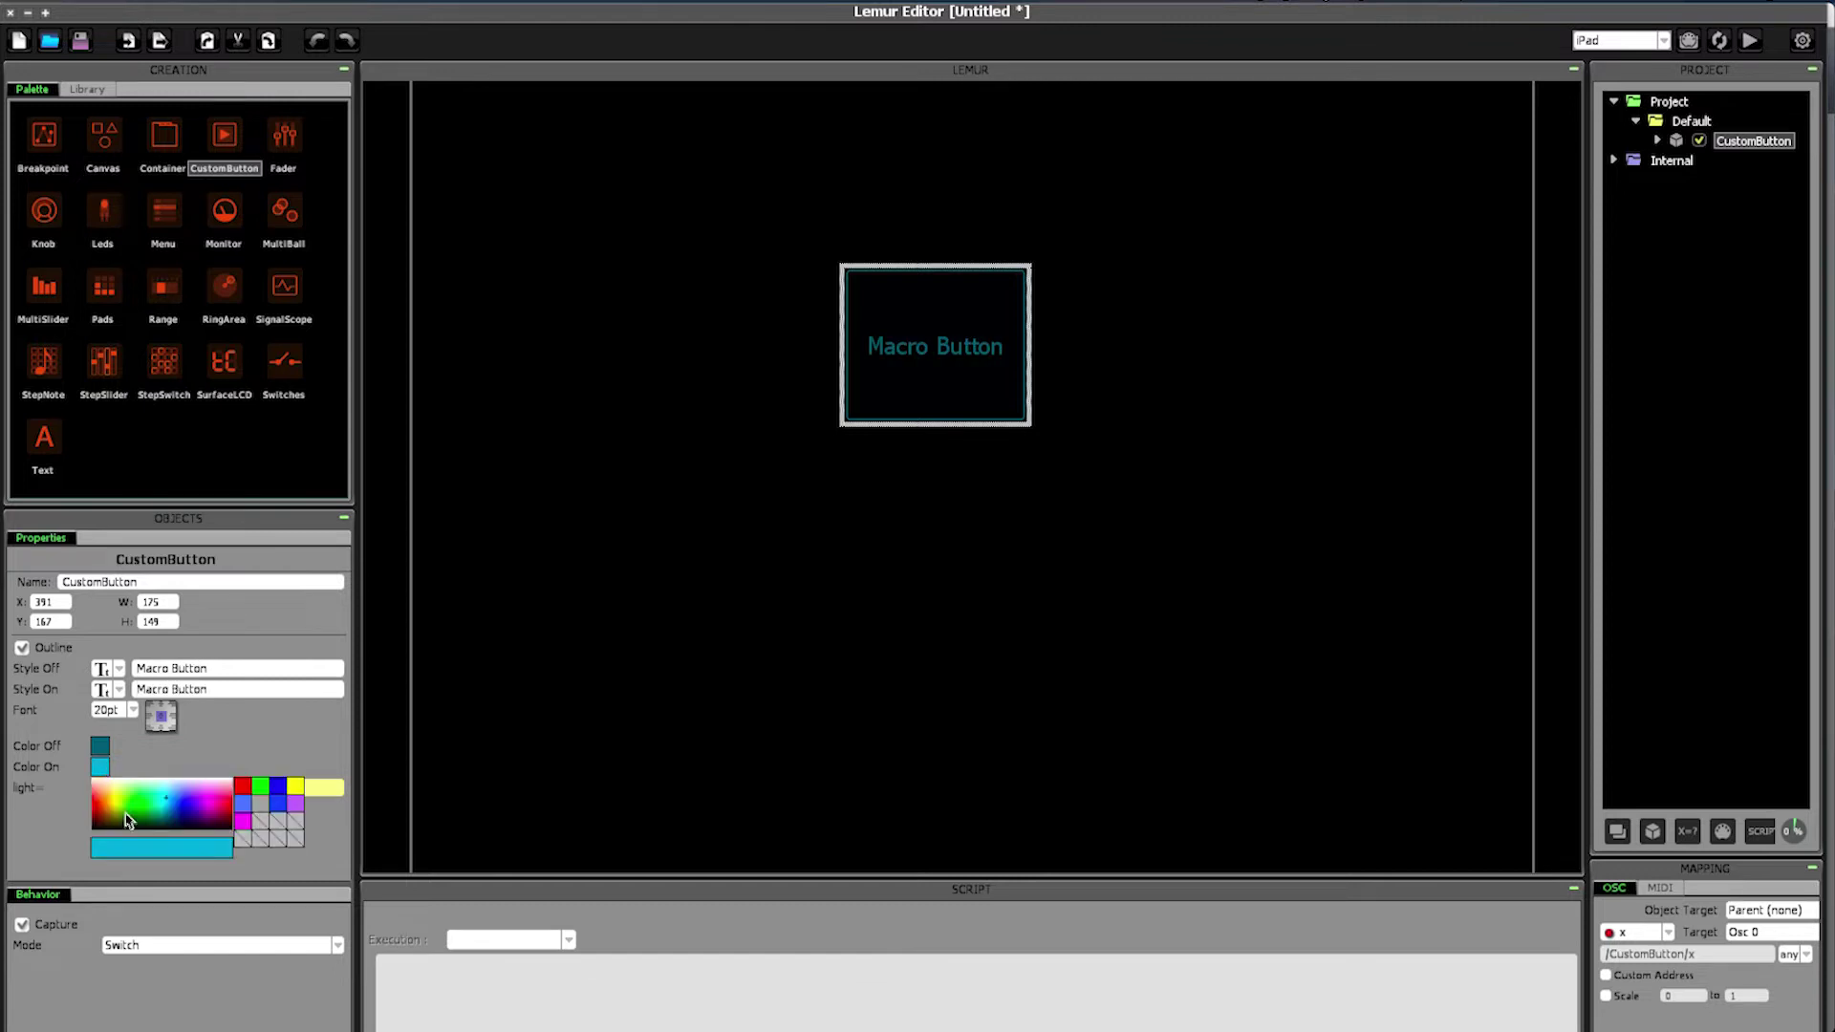
click(147, 801)
click(100, 746)
click(265, 790)
click(557, 679)
Step: Add a script named ON to the button containing ctlout(7,114,19,1); and execute it on the expression x
click(942, 348)
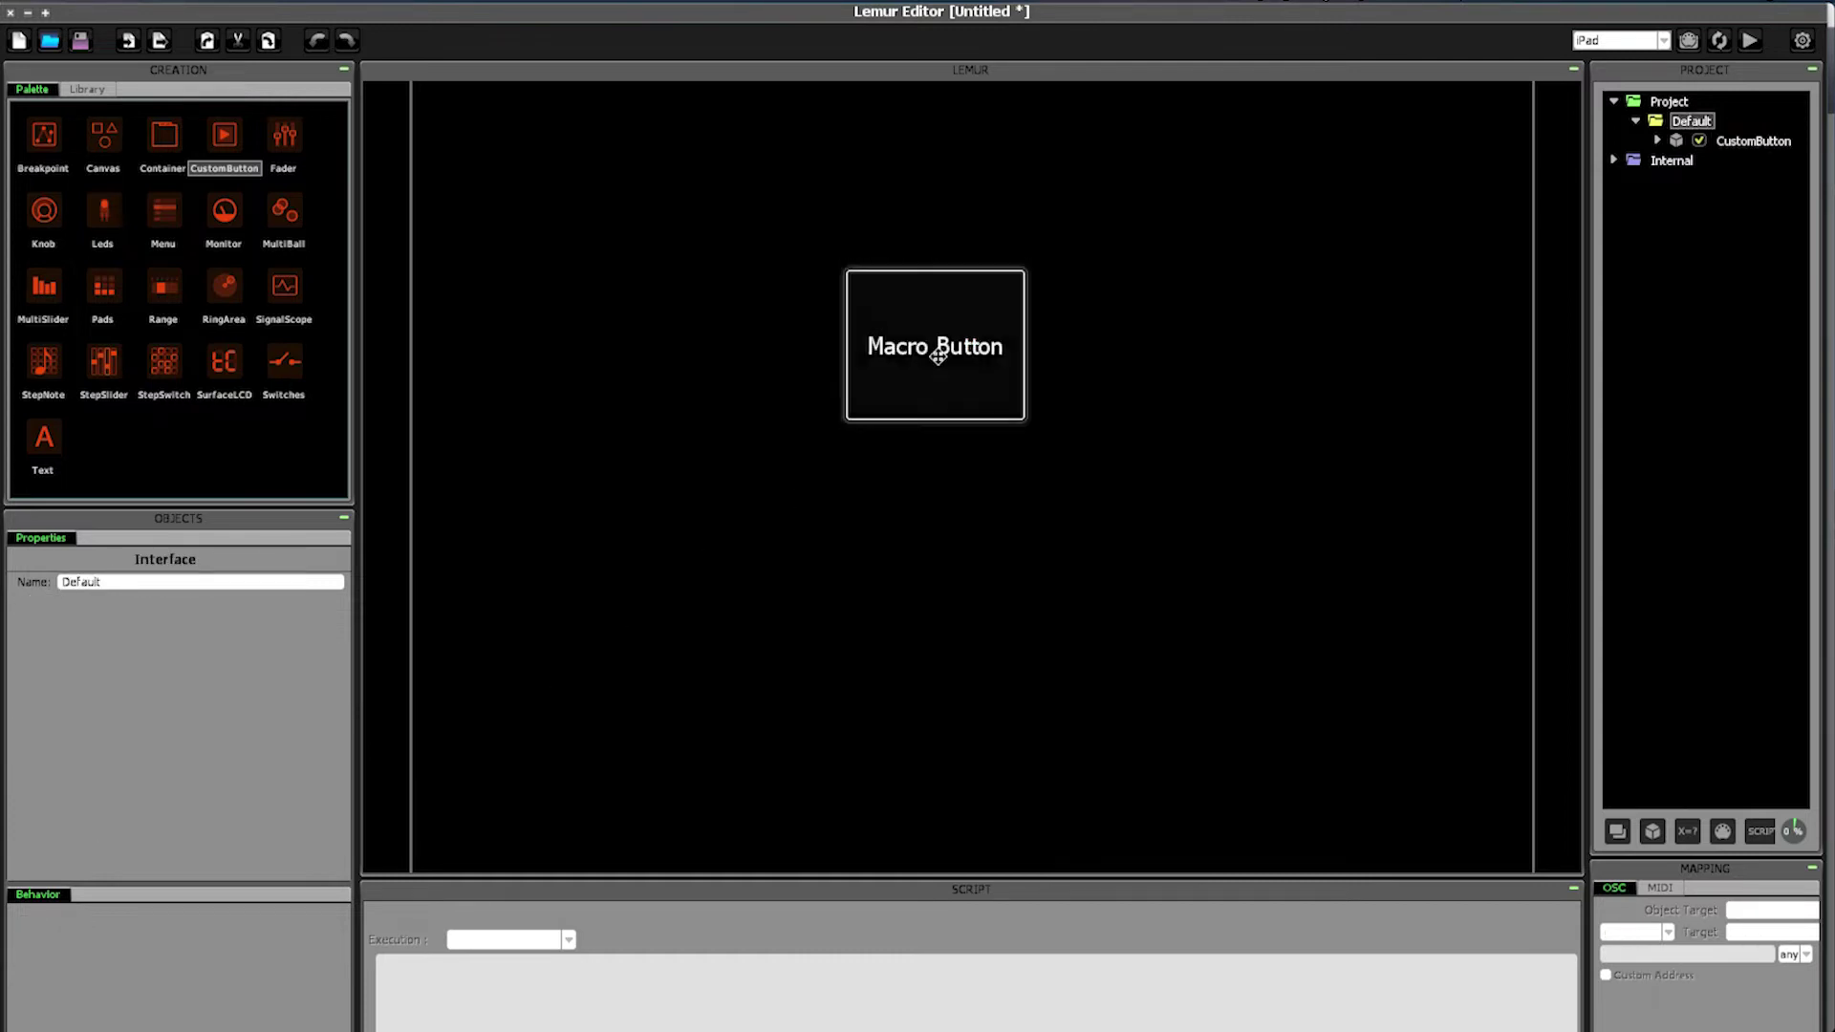
click(1695, 832)
click(1760, 830)
text(ON)
key(Return)
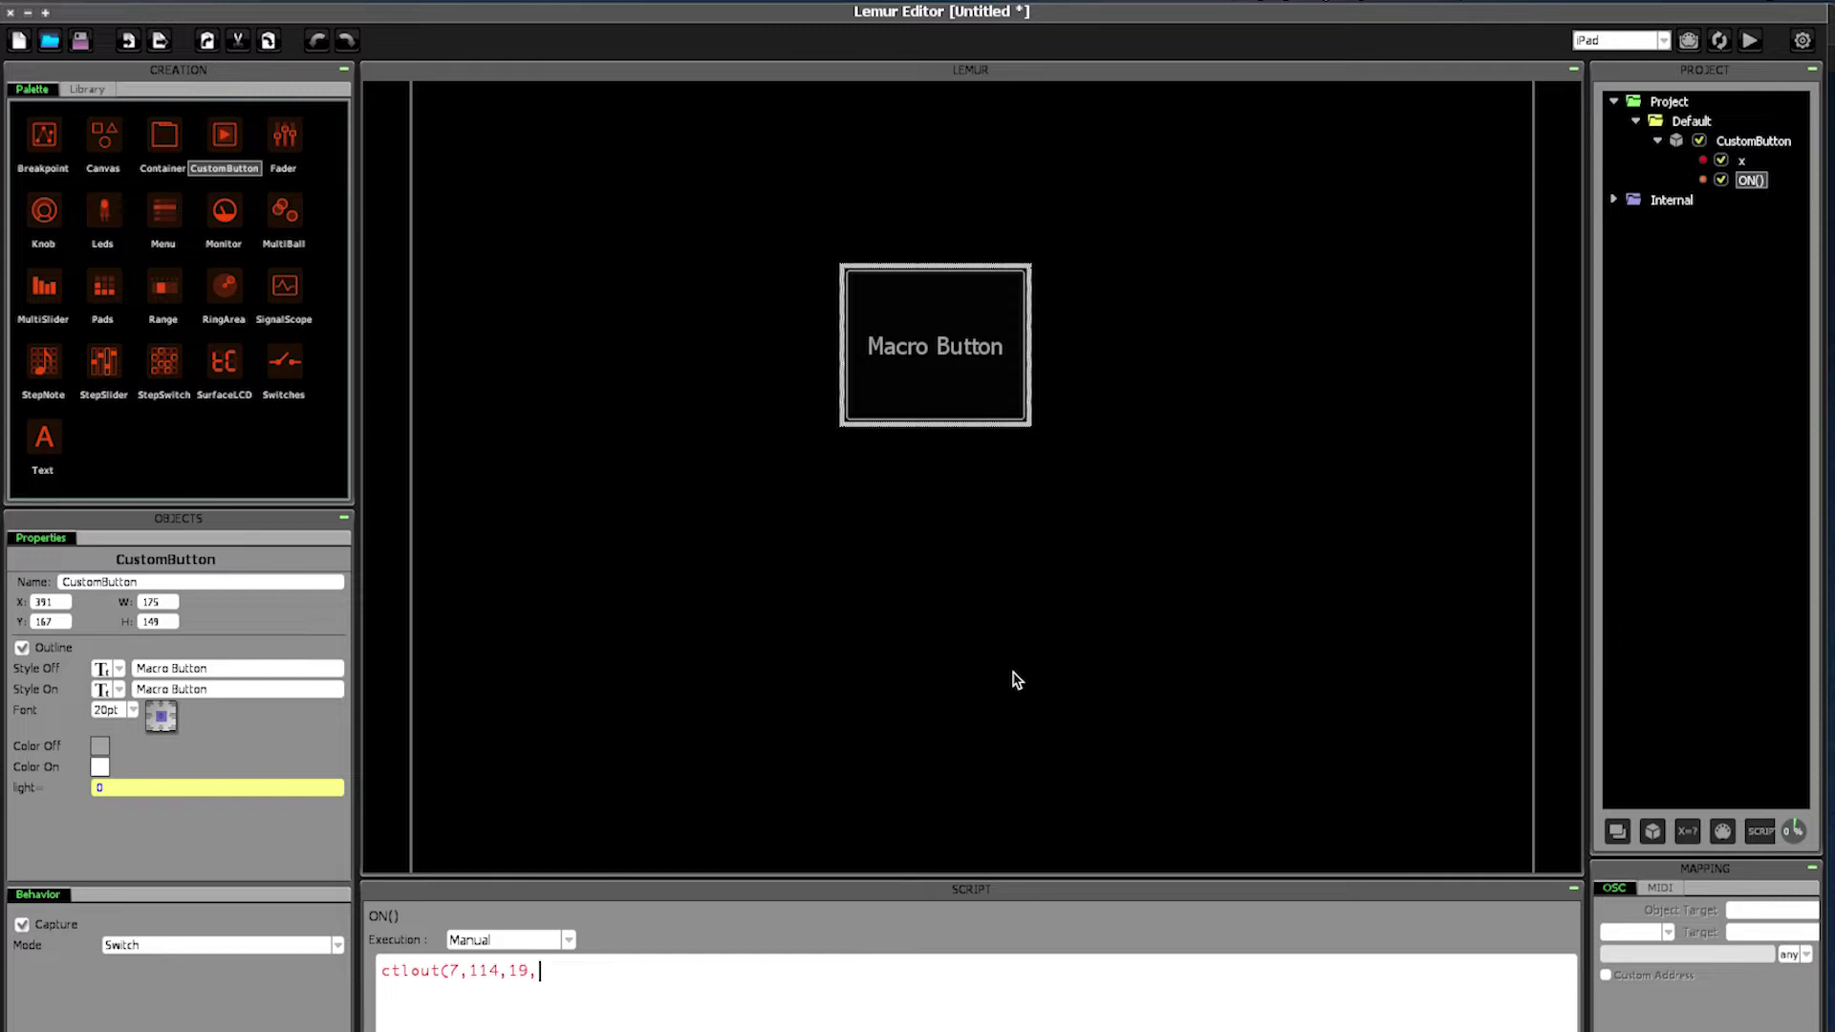
text(;)
click(568, 940)
click(497, 975)
text(x)
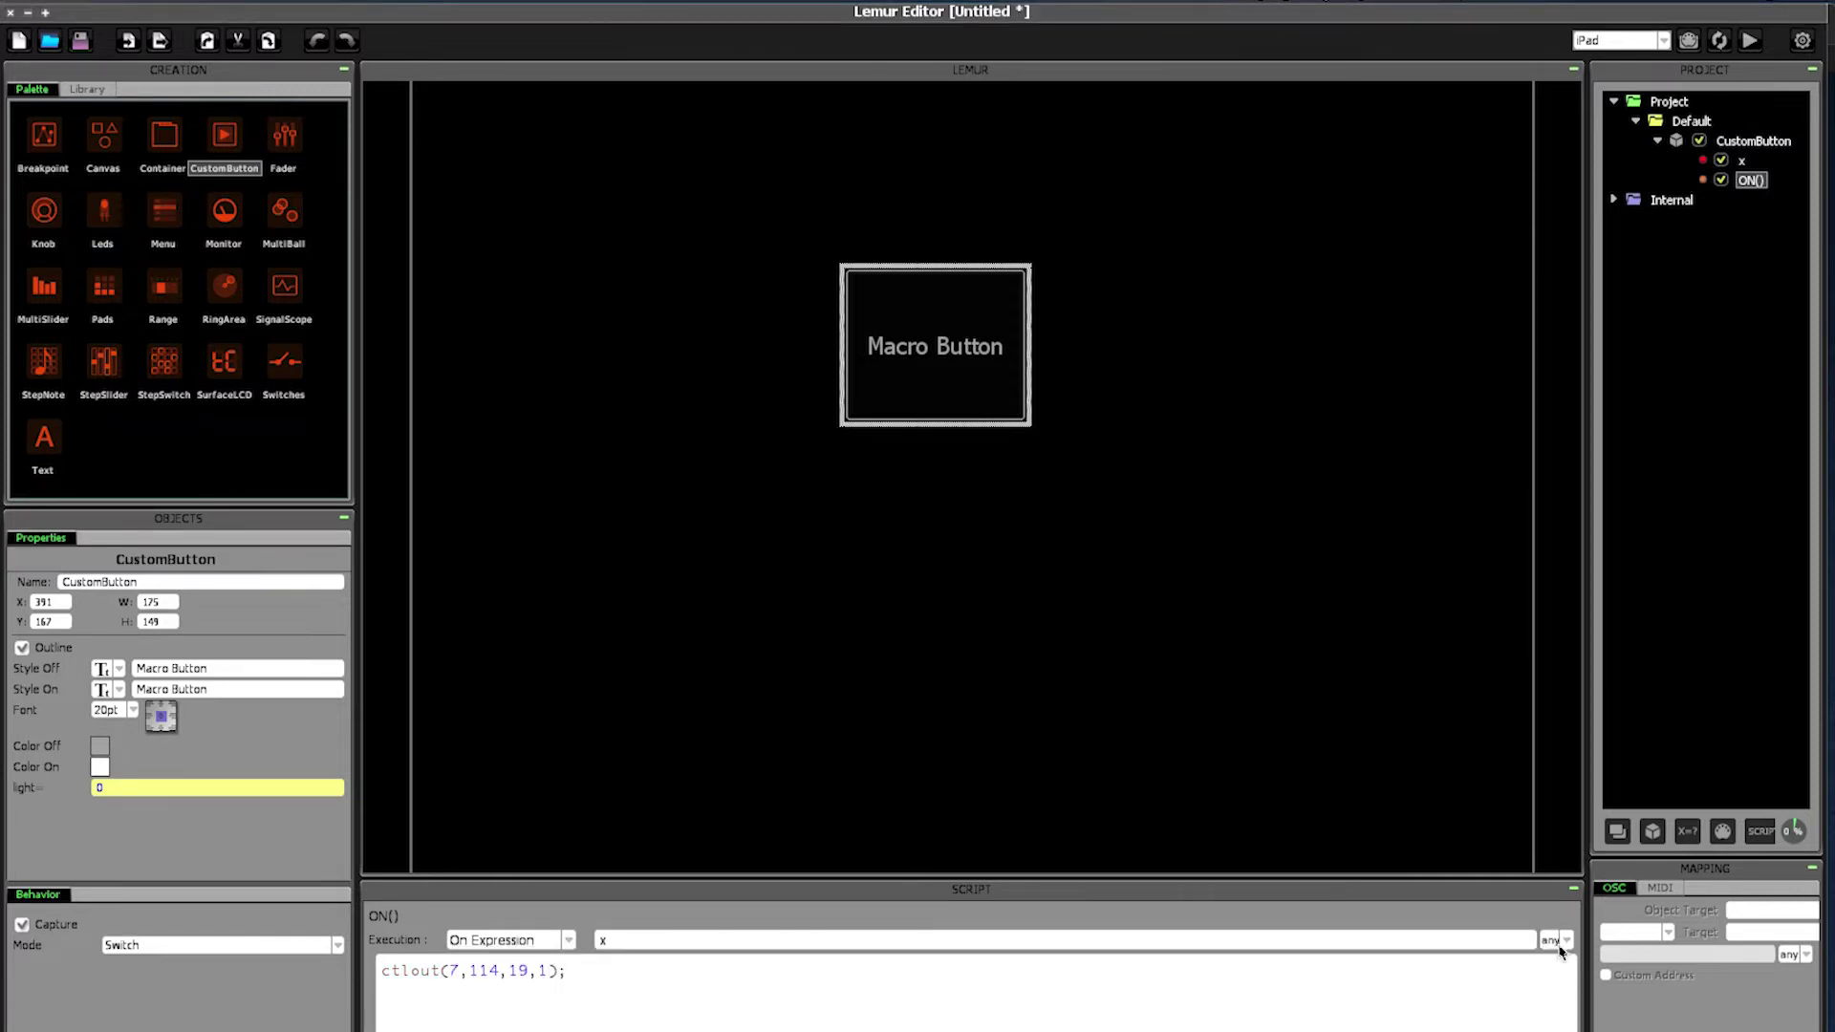
Step: Add a second script named OFF to the CustomButton, executed on expression x, containing ctlout(7,114,0,1);
click(1753, 140)
click(1760, 831)
text(OFF)
key(Return)
click(568, 939)
click(497, 975)
text(x)
click(1208, 999)
text(ctlout(7,114,0,1);)
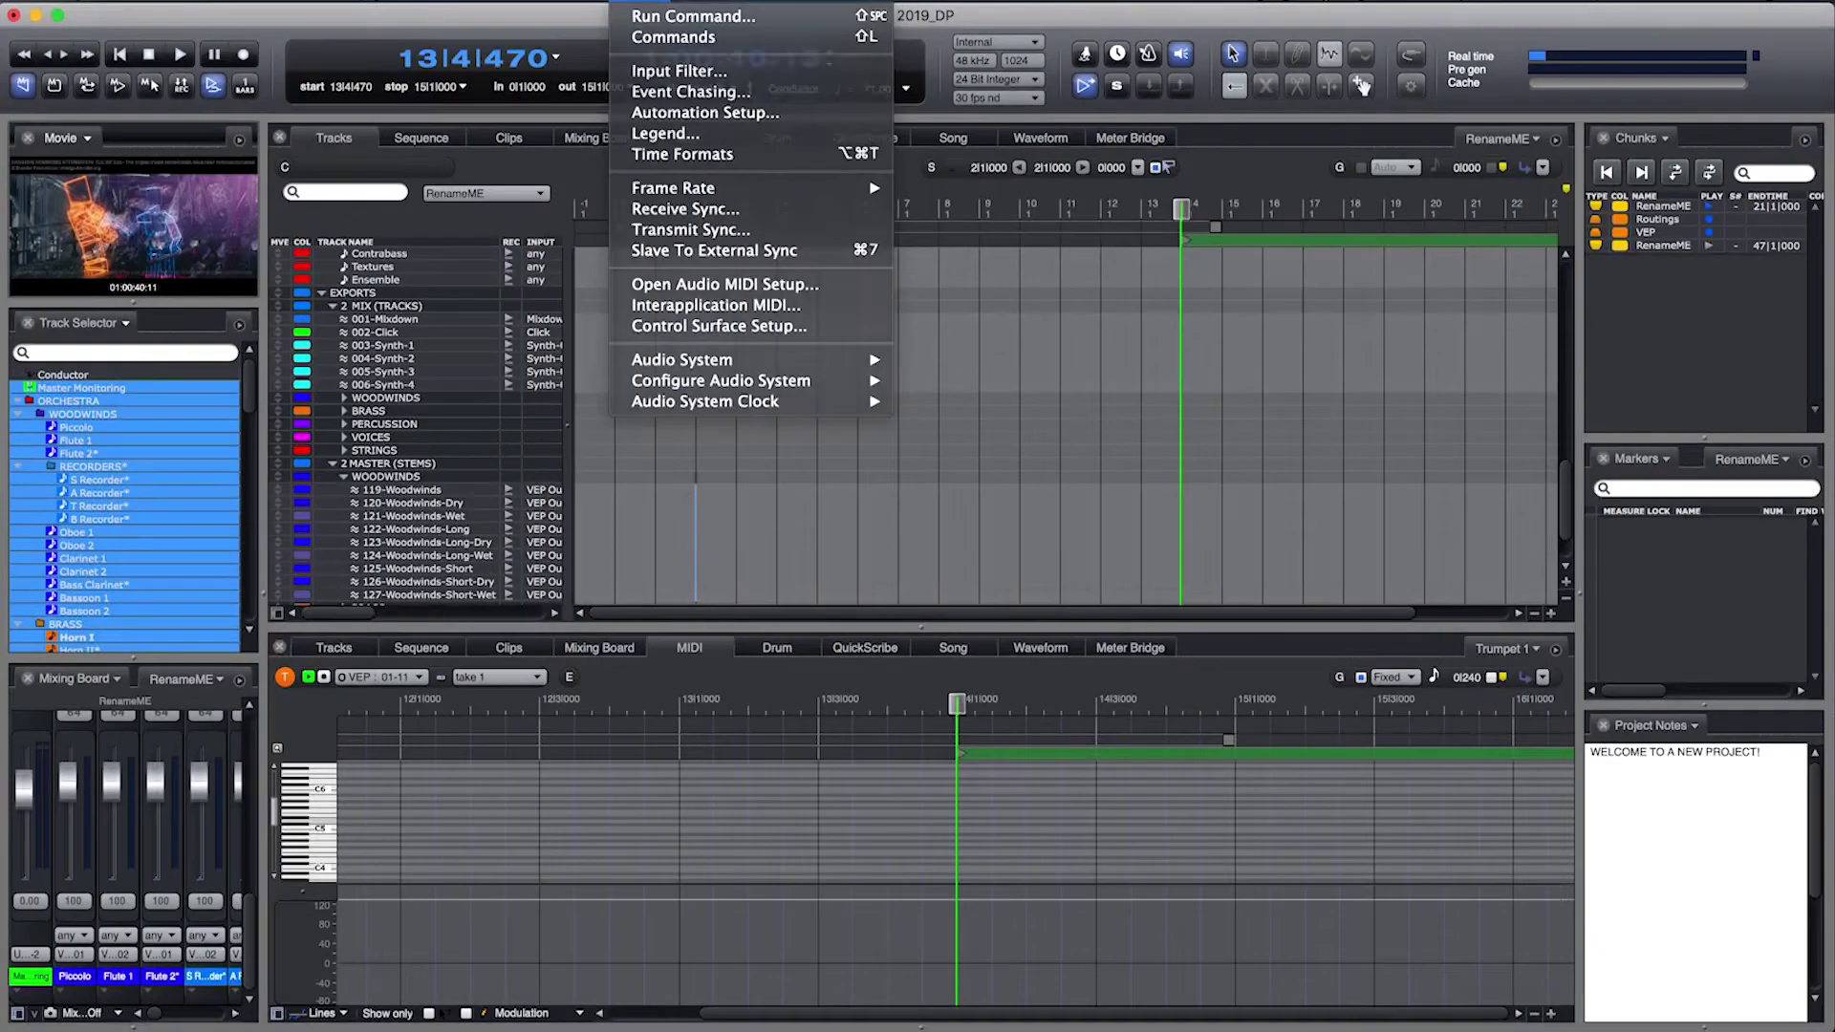
Step: In Digital Performer, open the Commands window, move it up and search it for "play"
click(1363, 86)
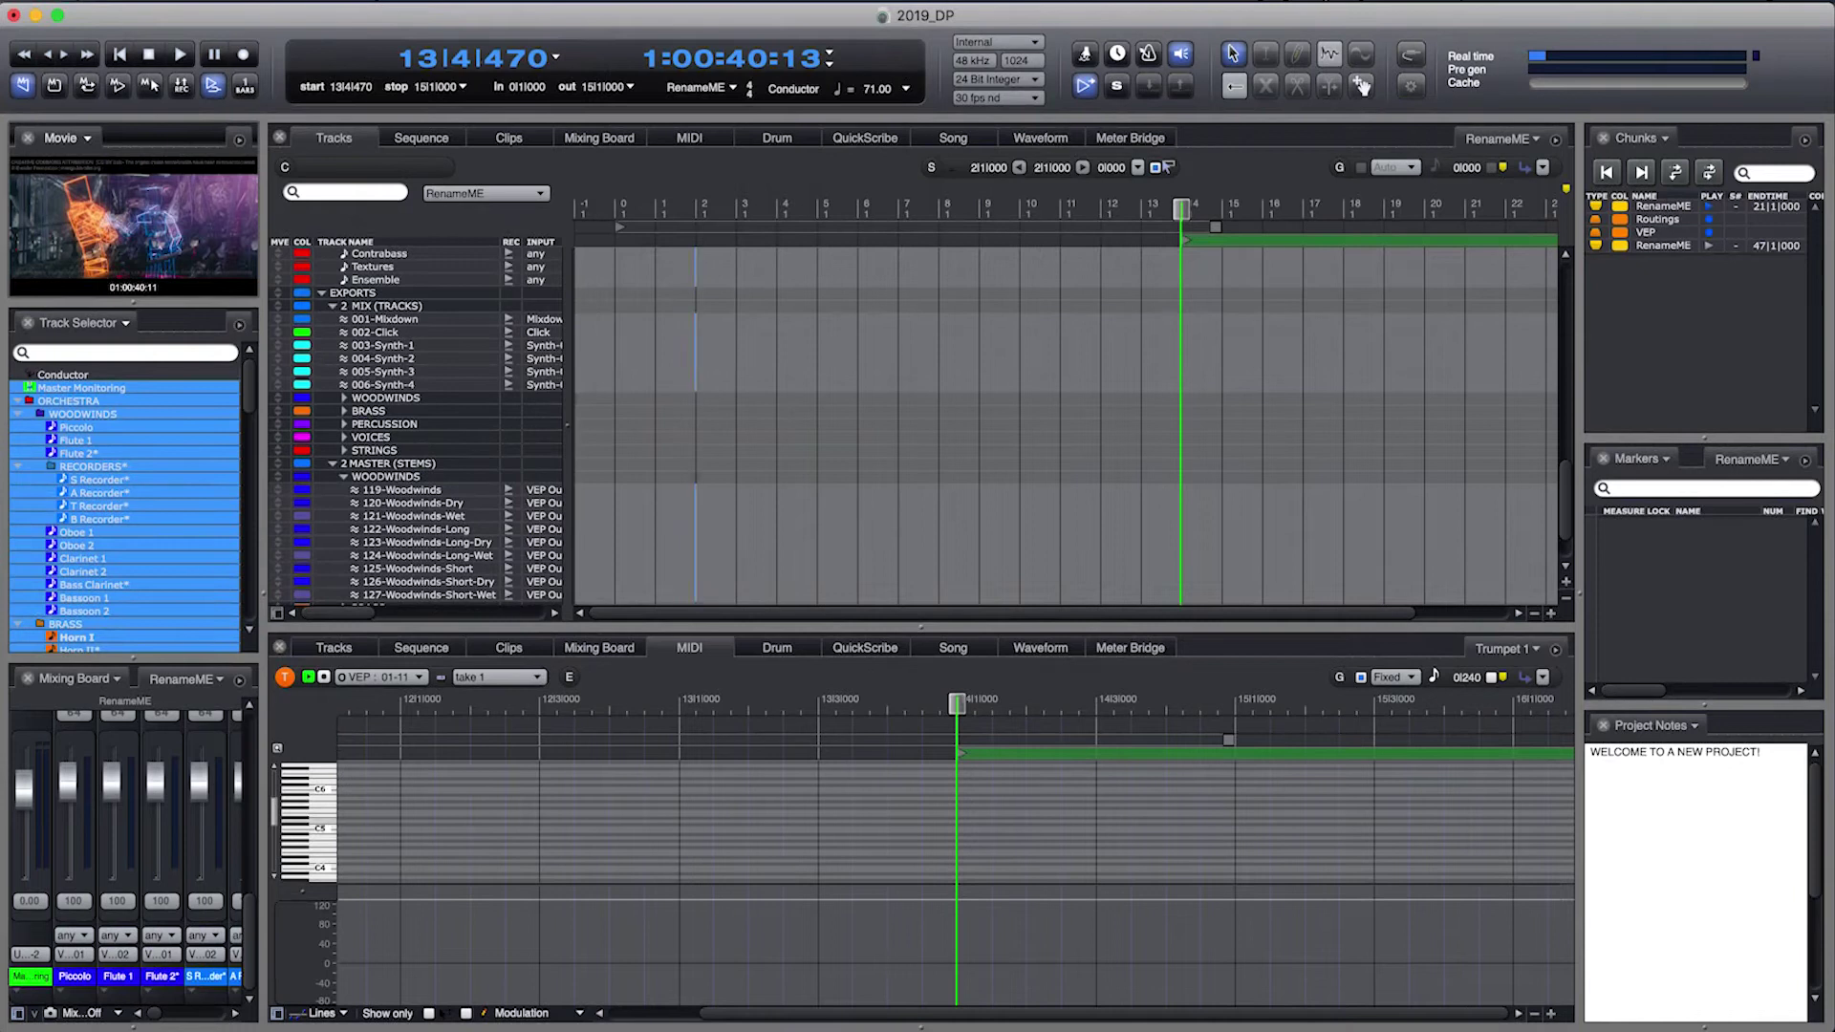
click(660, 3)
click(645, 38)
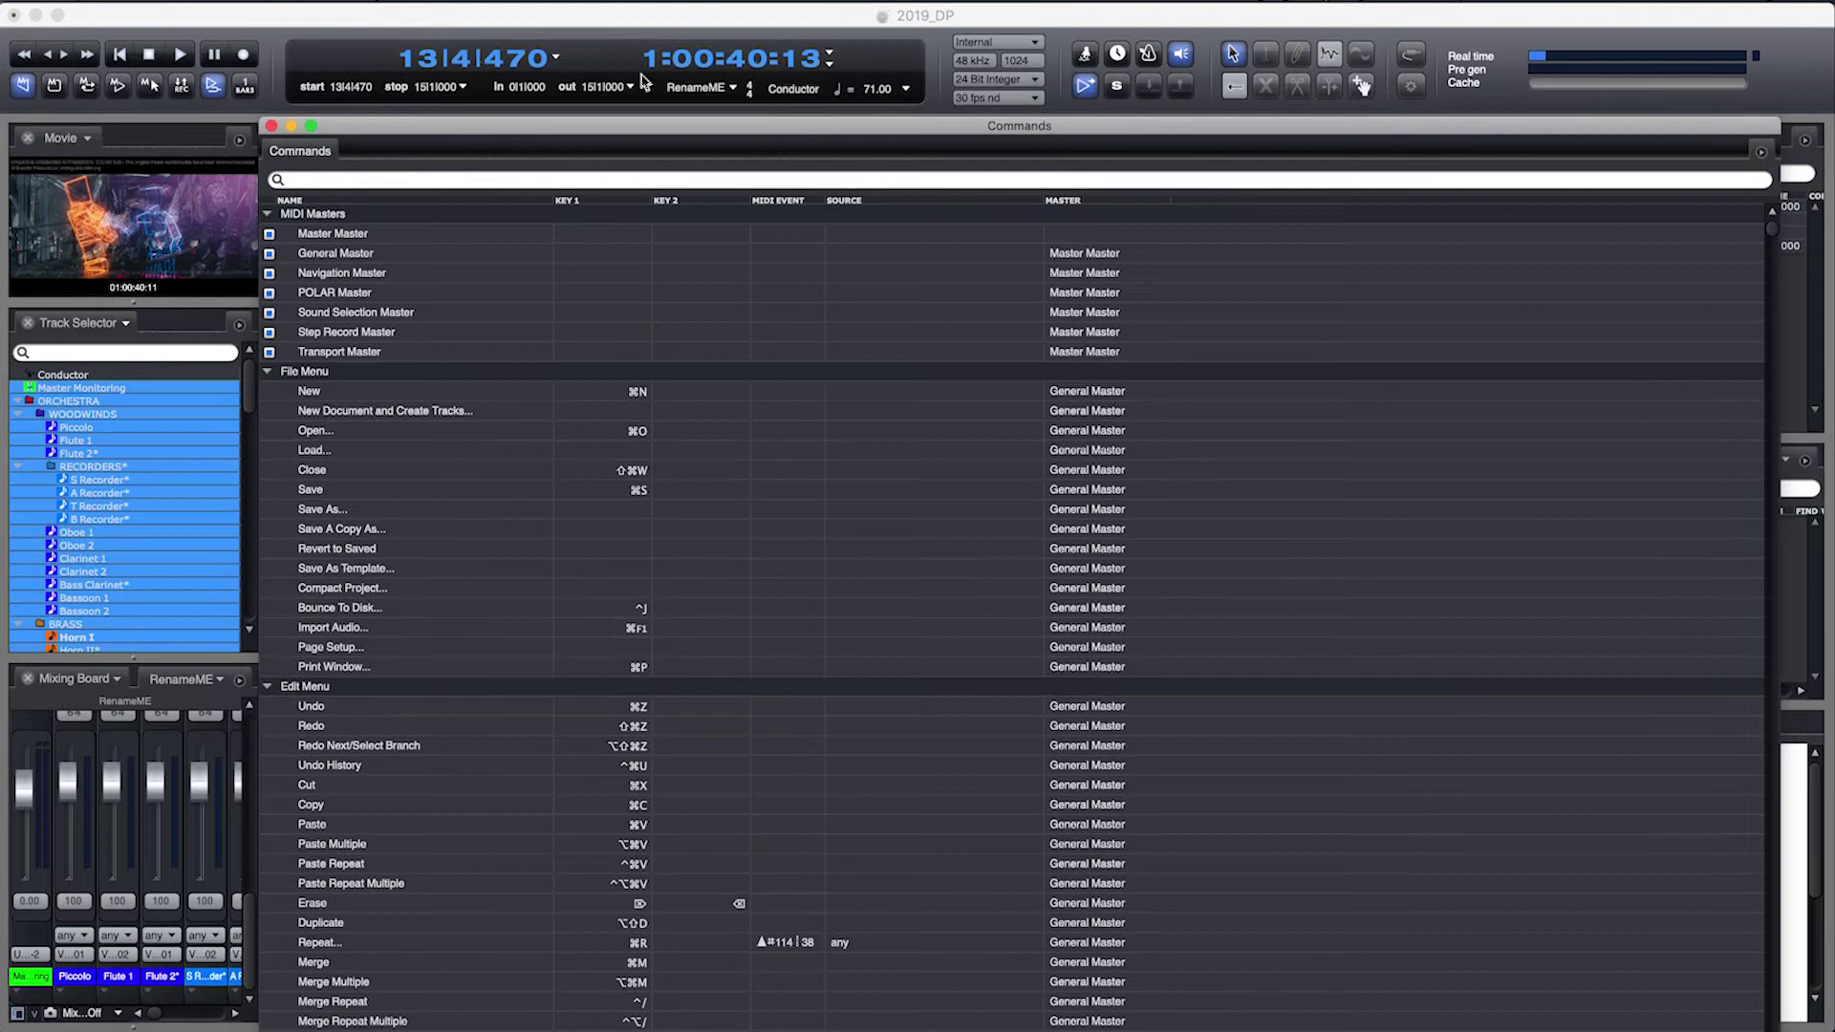
drag(586, 130, 586, 51)
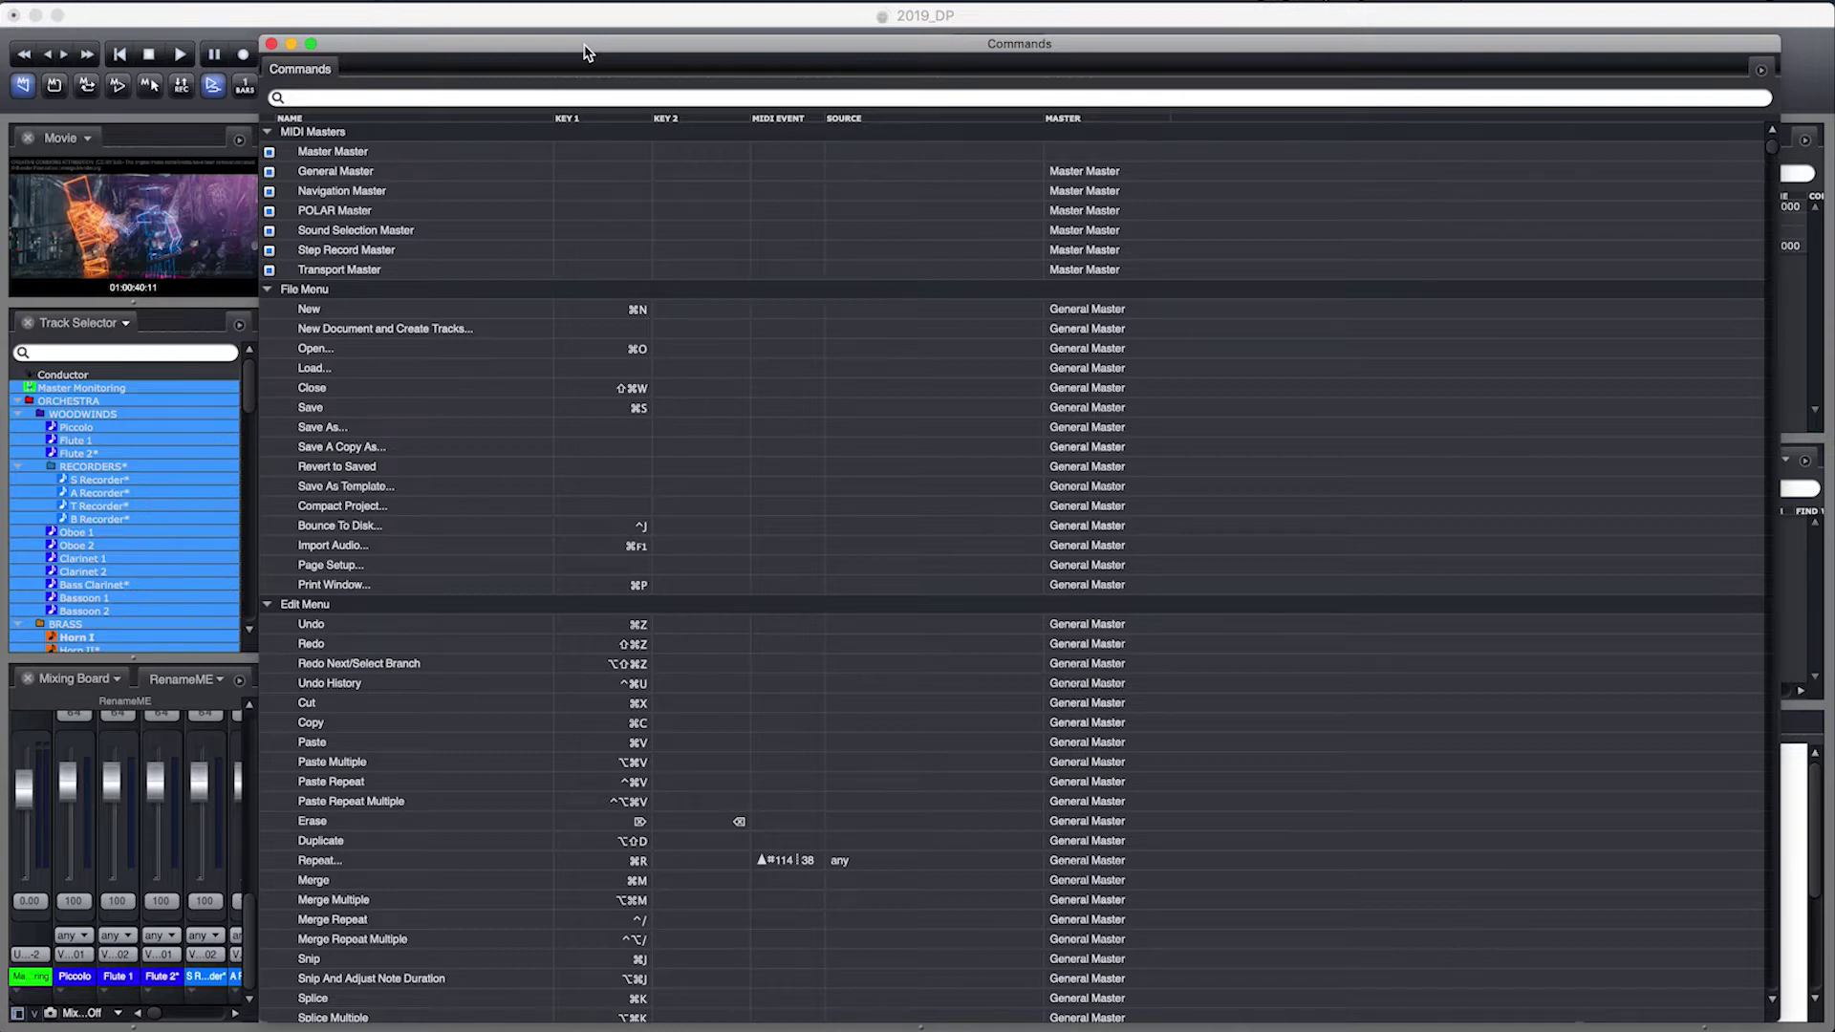
text(playy)
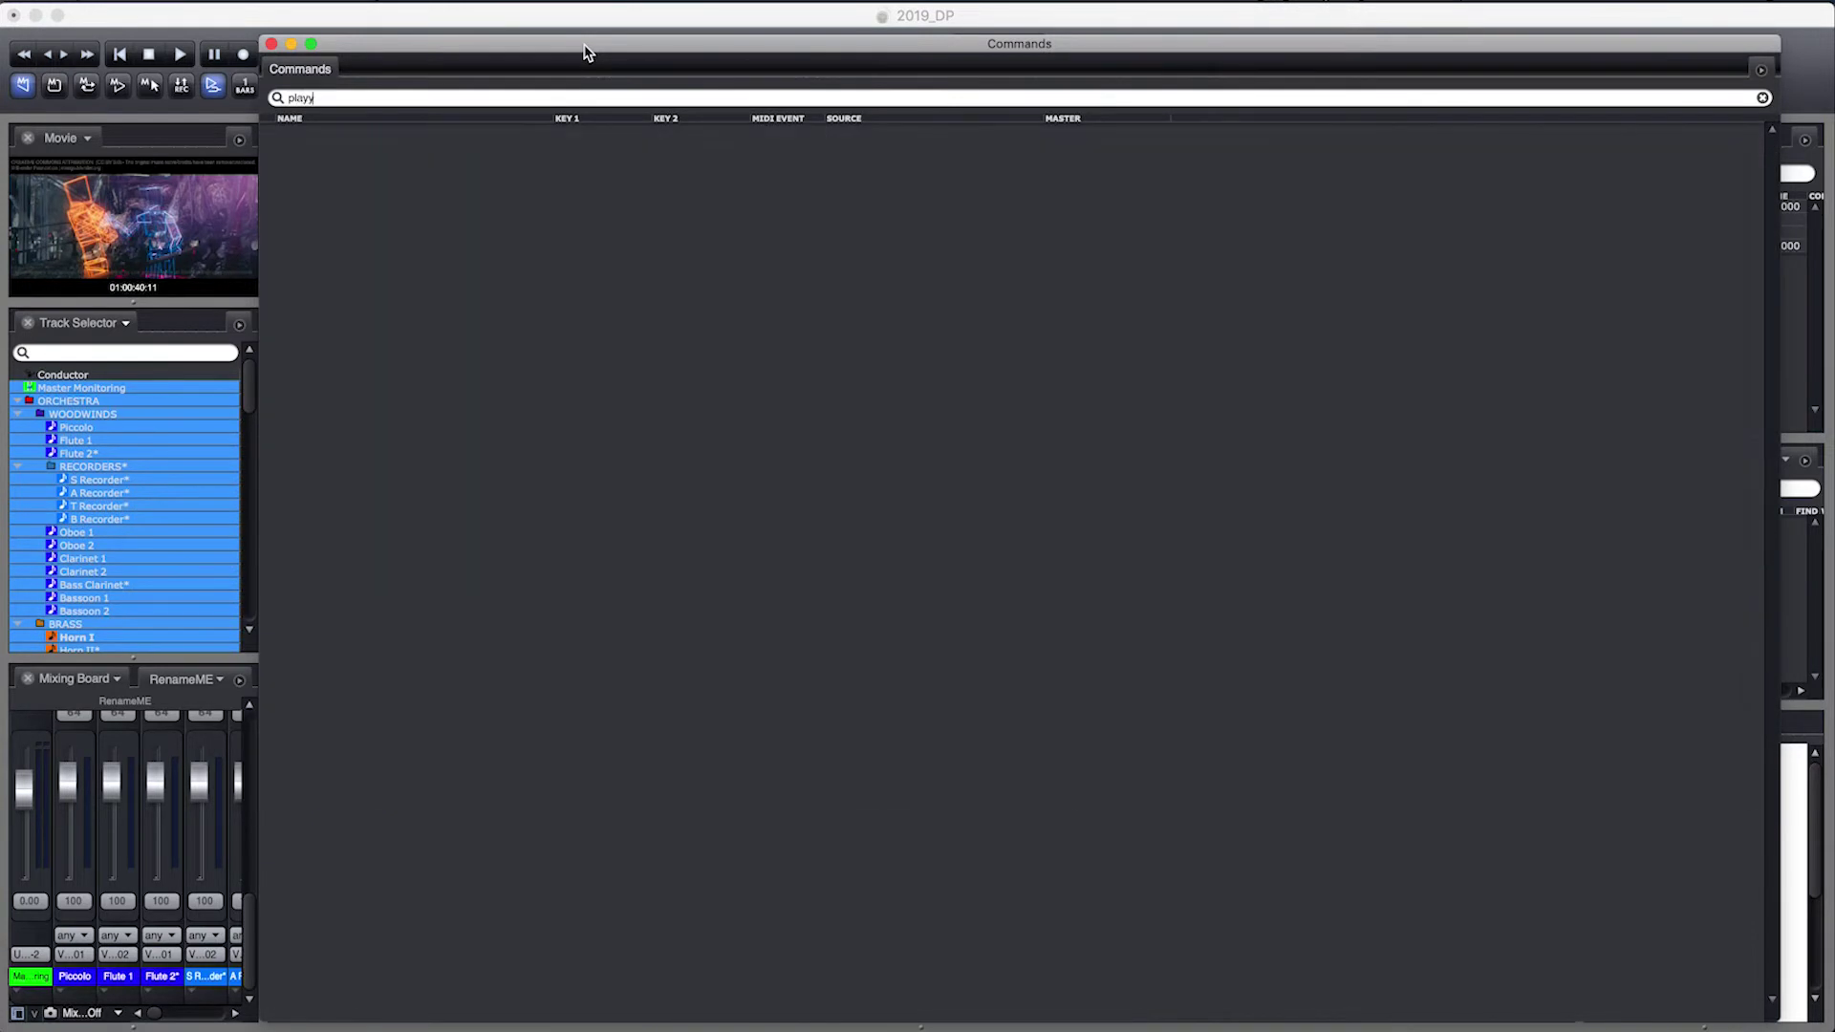
key(BackSpace)
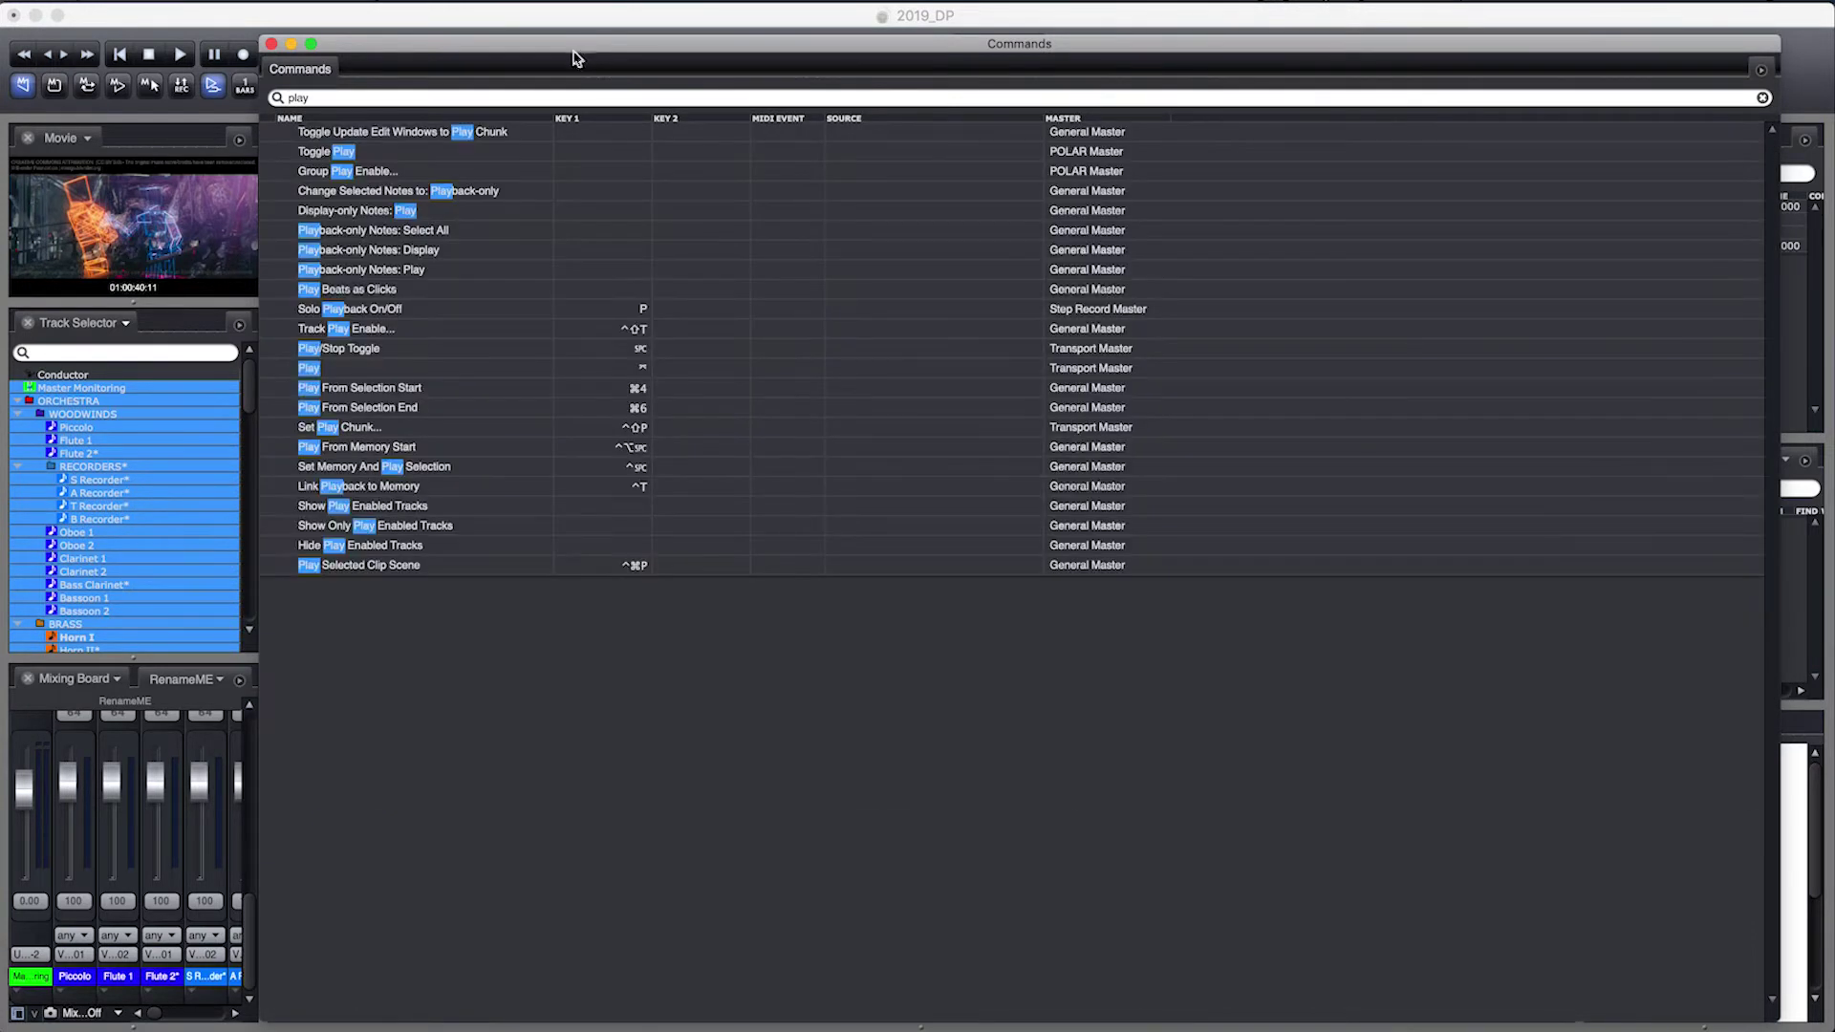
Step: Assign MIDI event 114 | 19 from the macro button to the Play command, and test starting and stopping playback
click(412, 371)
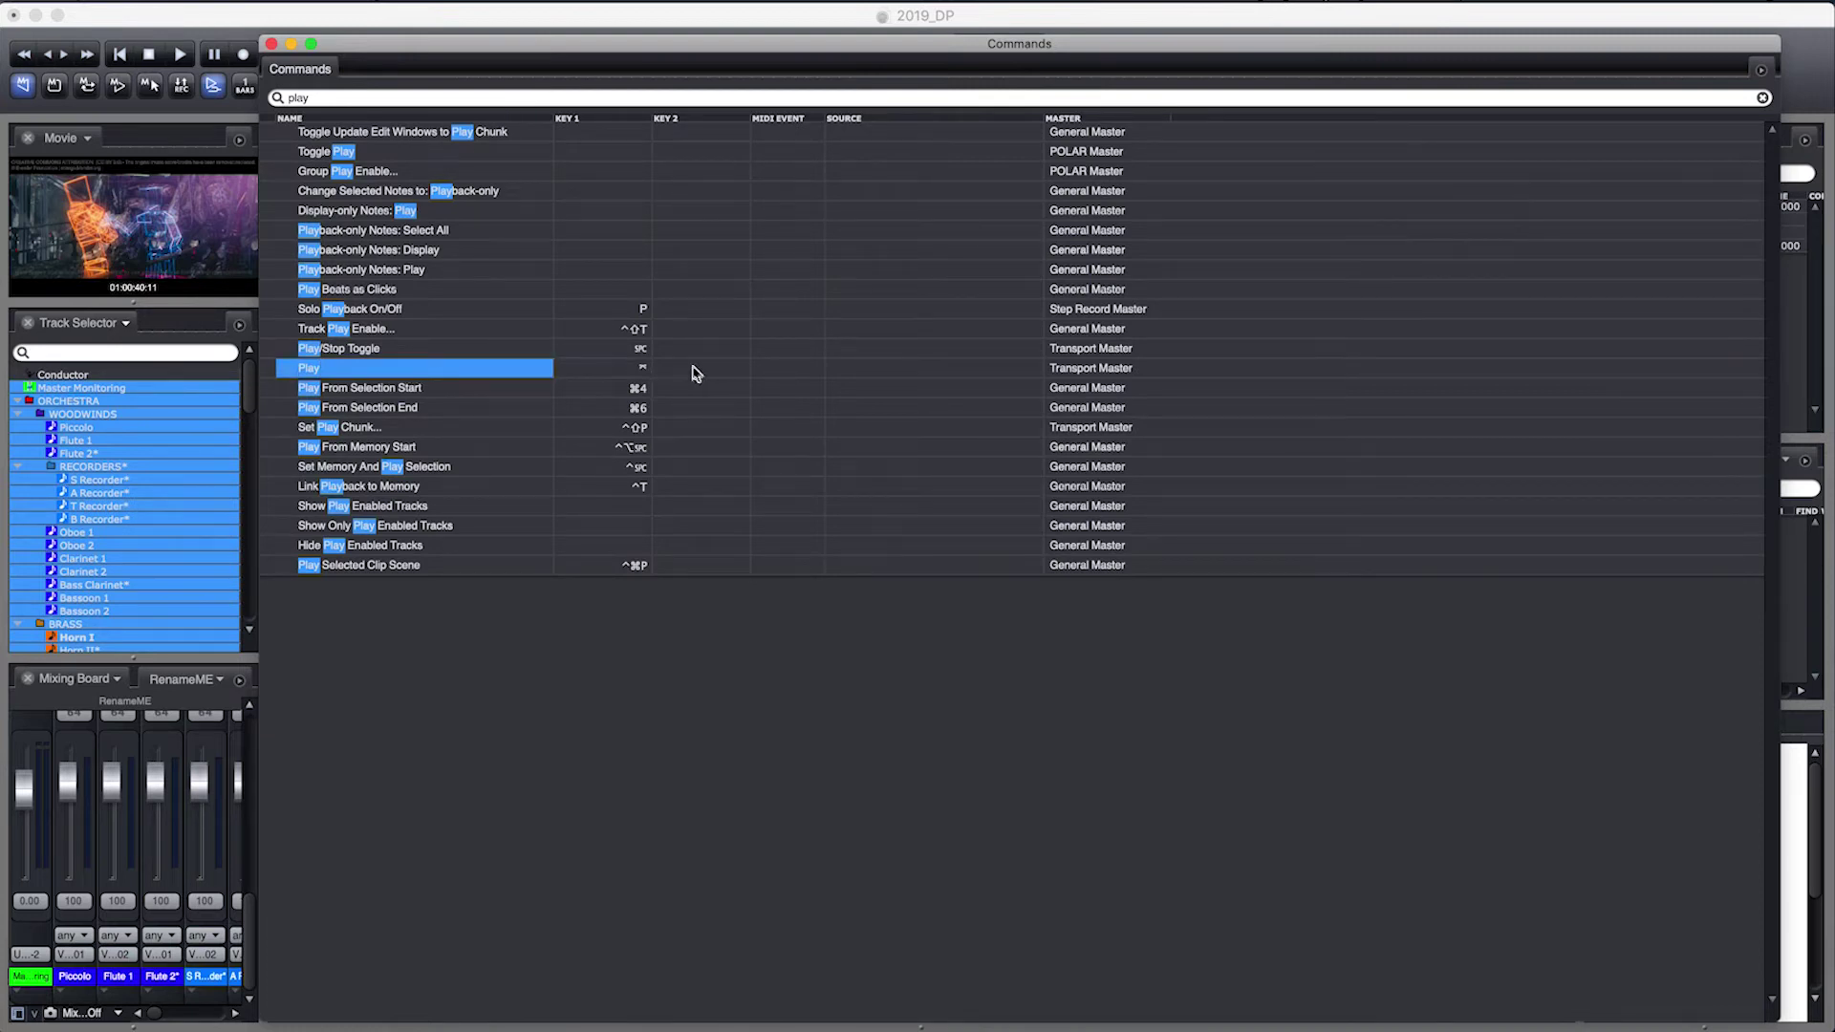
click(784, 371)
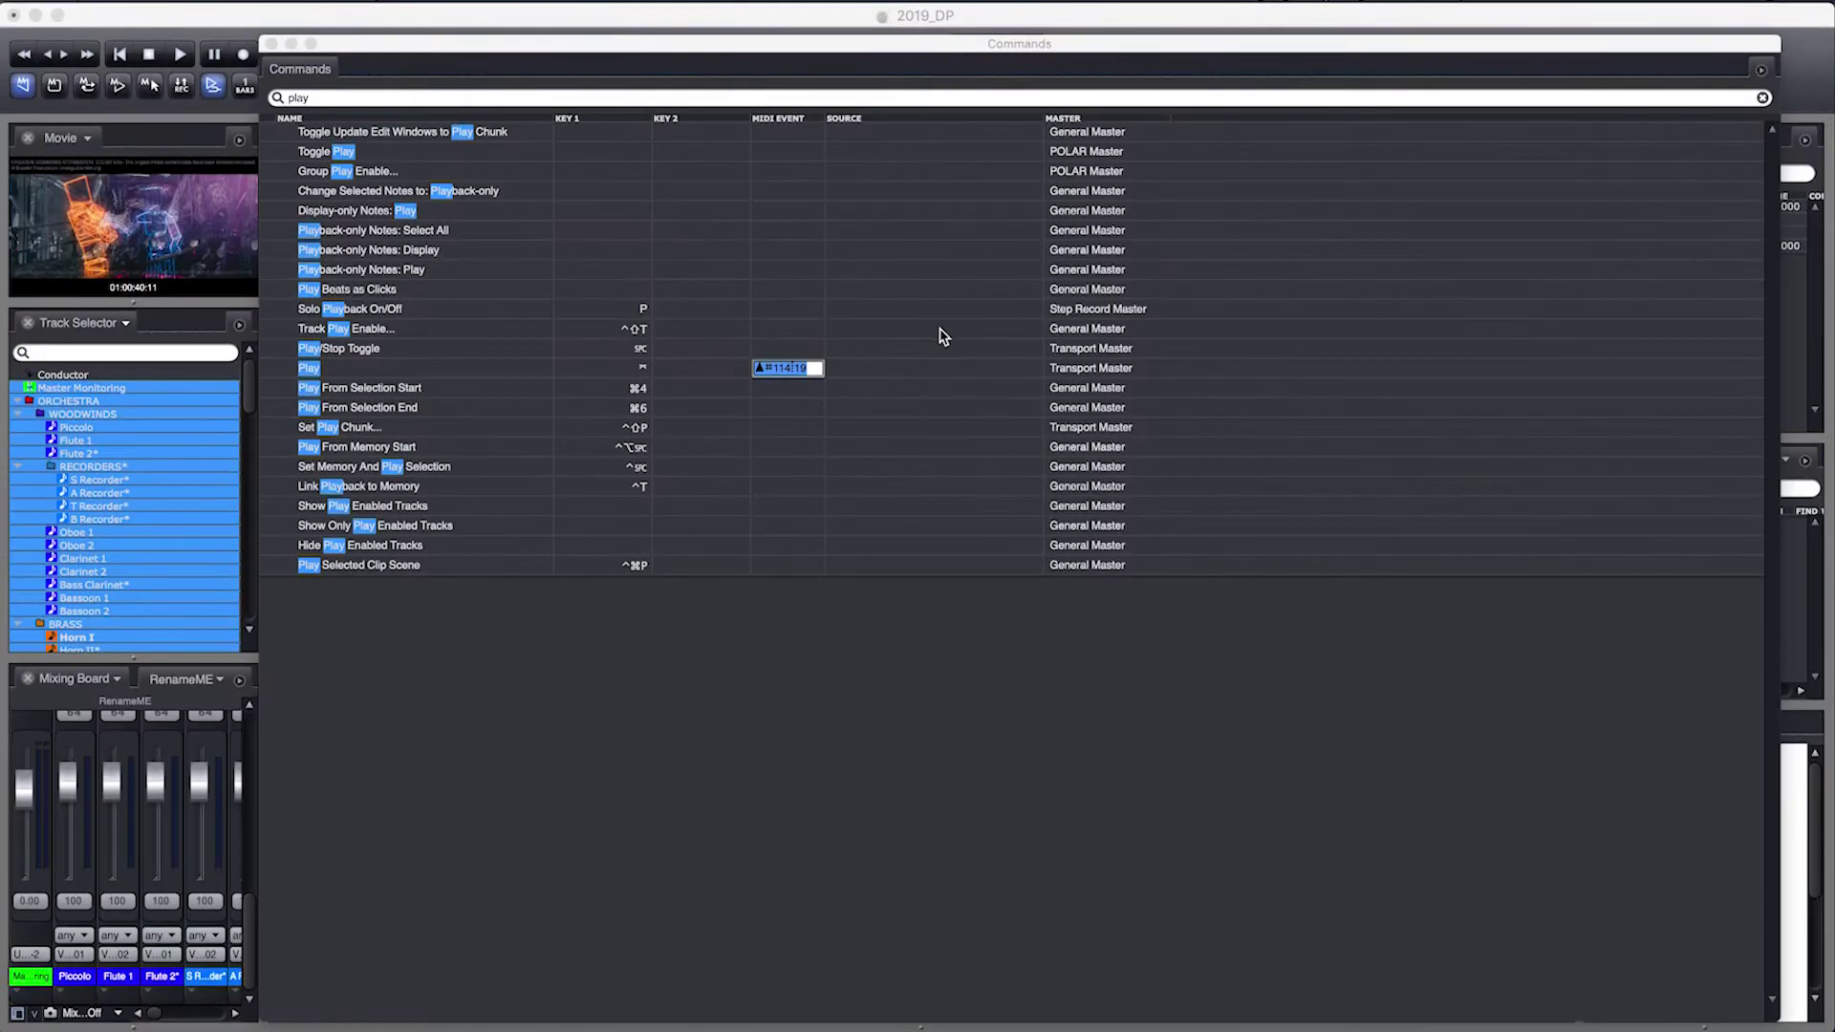
key(Return)
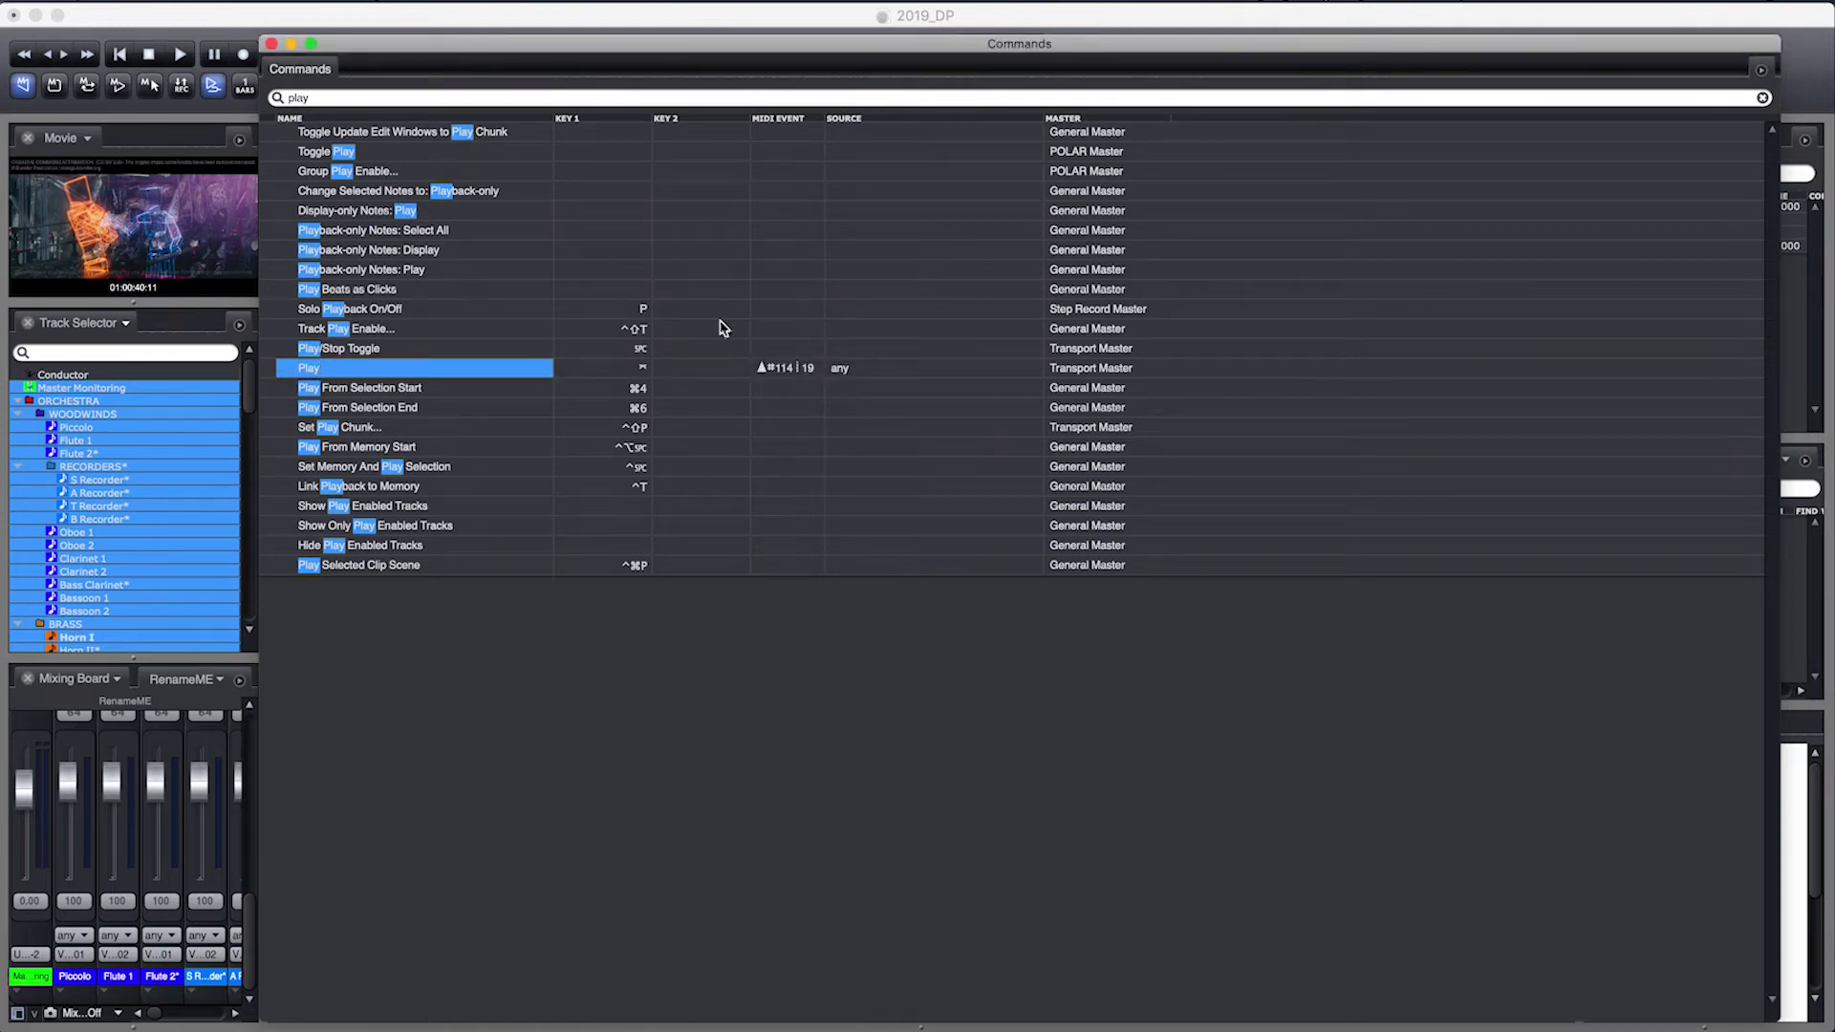
click(273, 45)
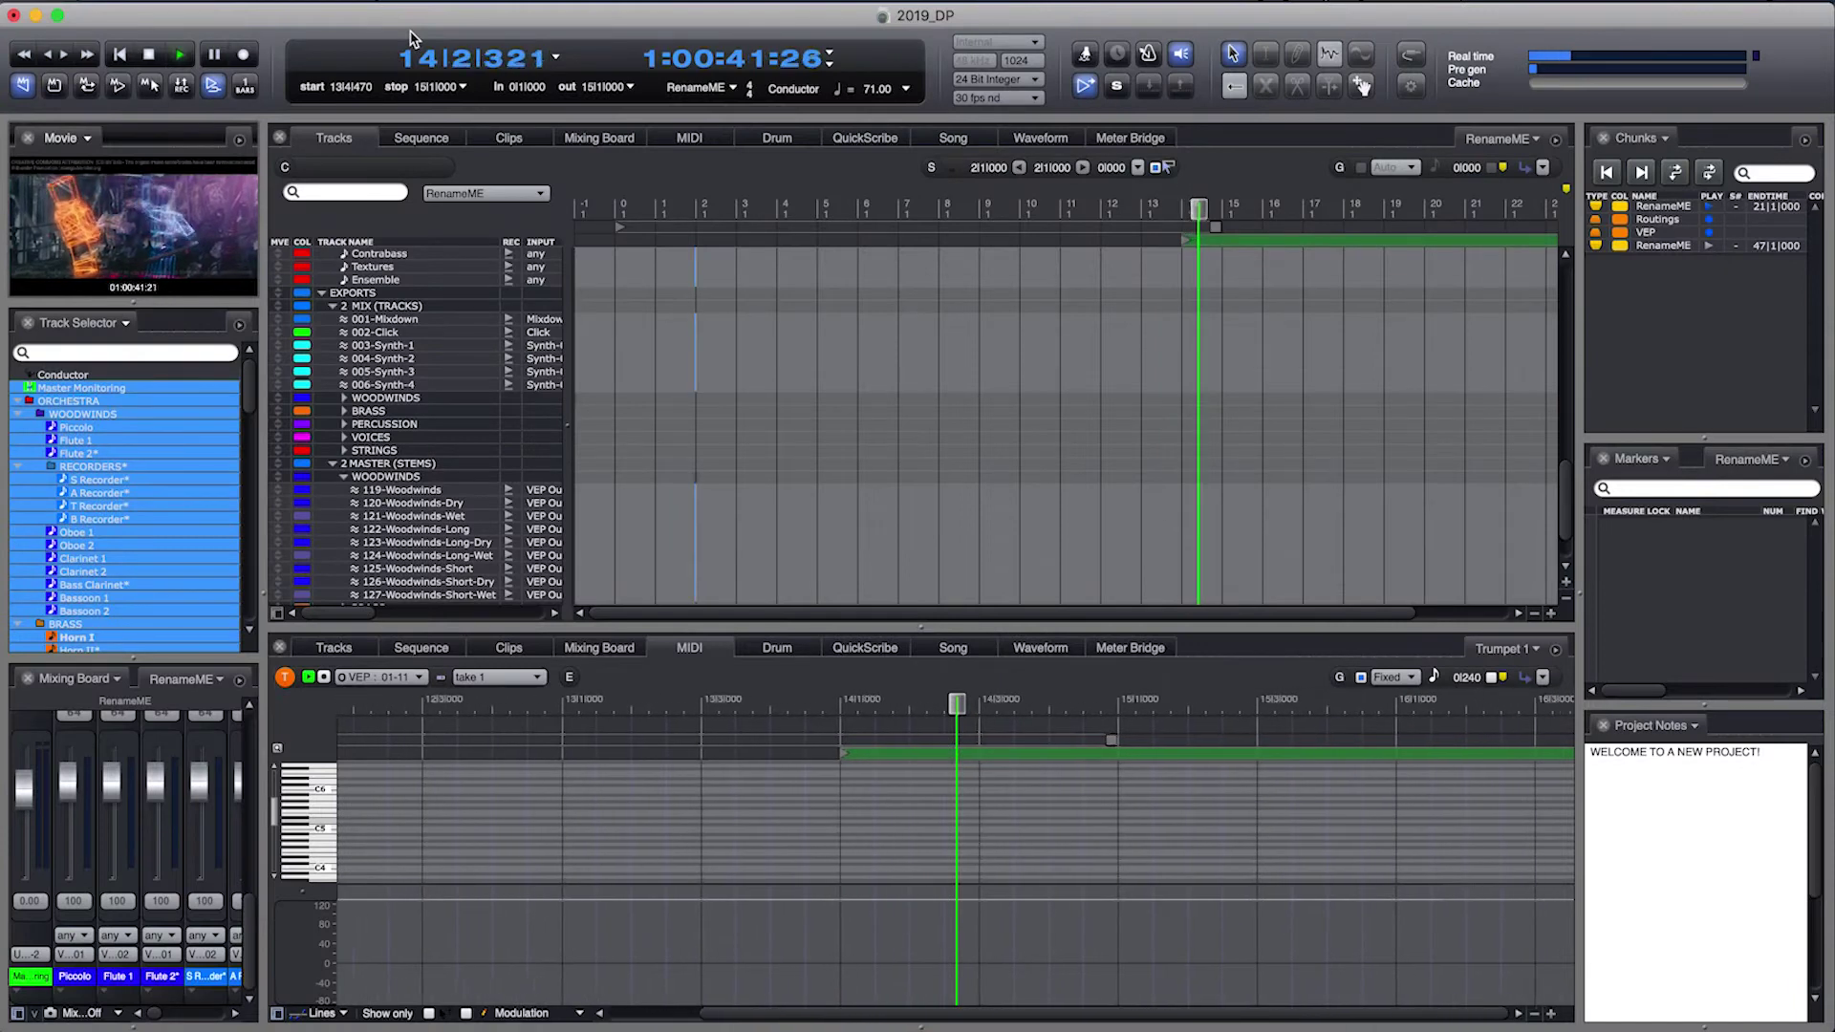
key(space)
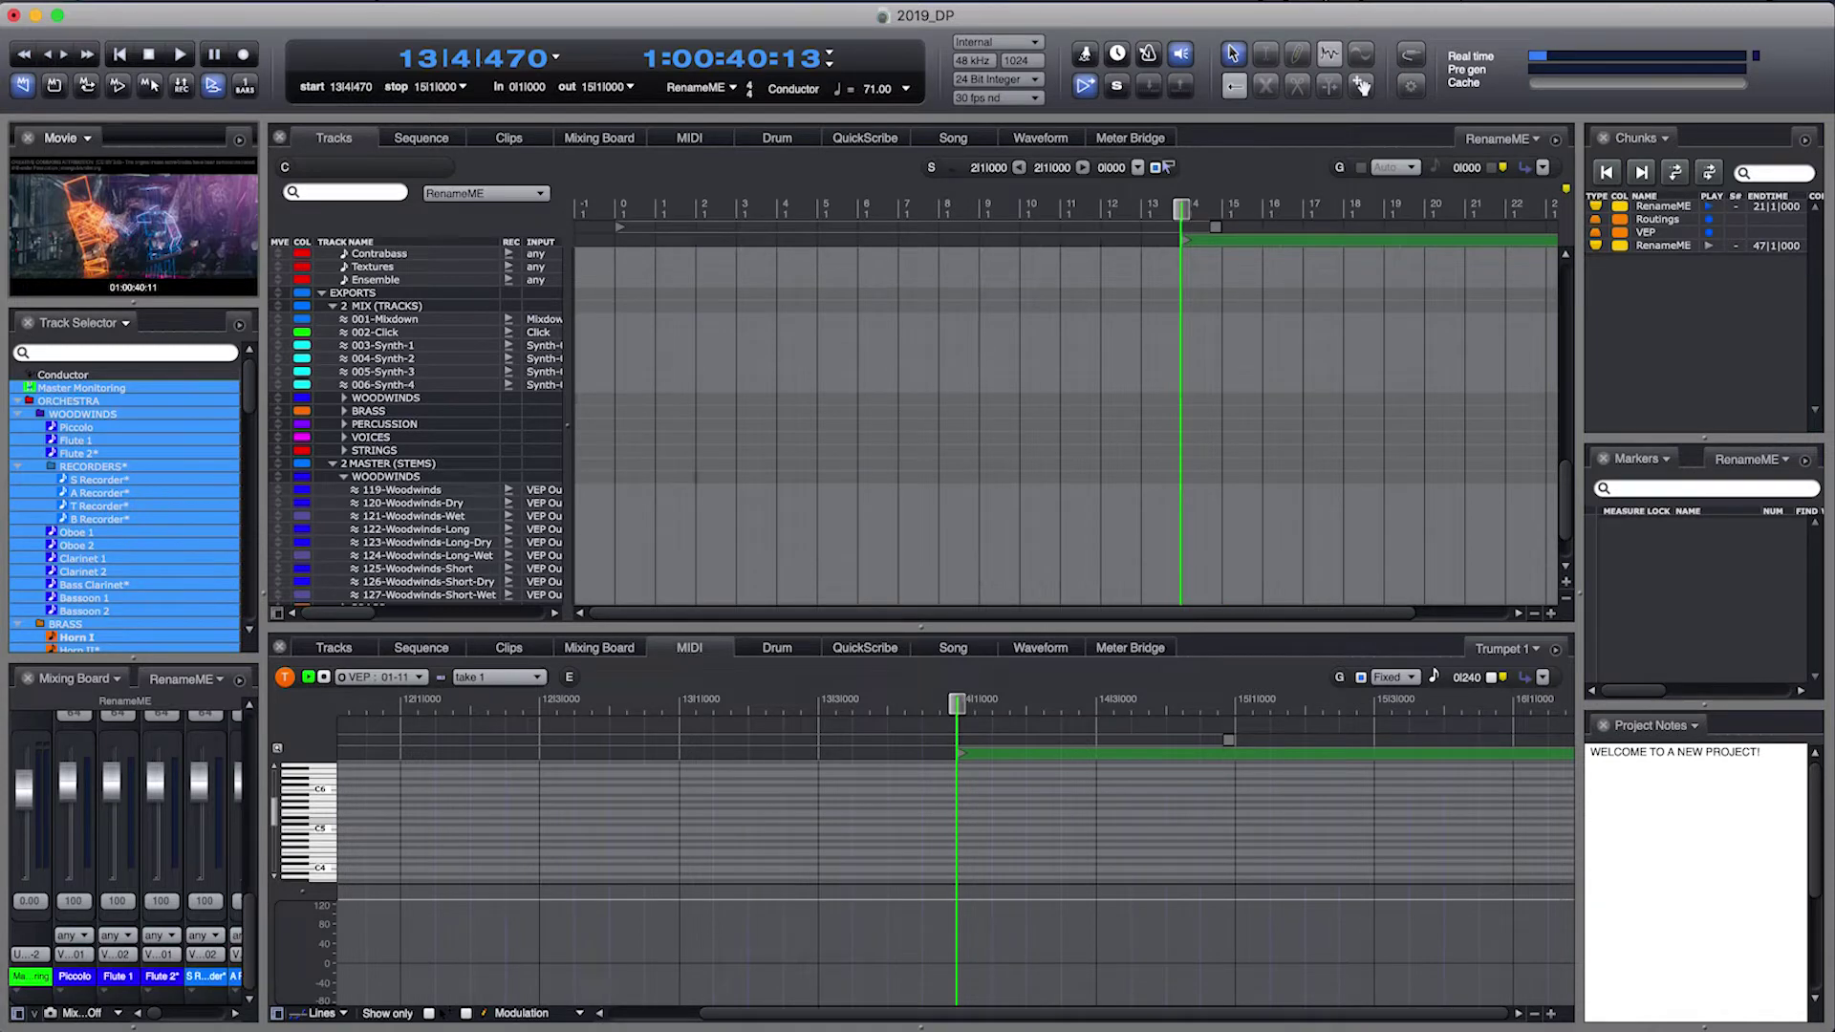
Step: Look up the movie commands in the Commands window and try toggling the docked movie's visibility
click(638, 3)
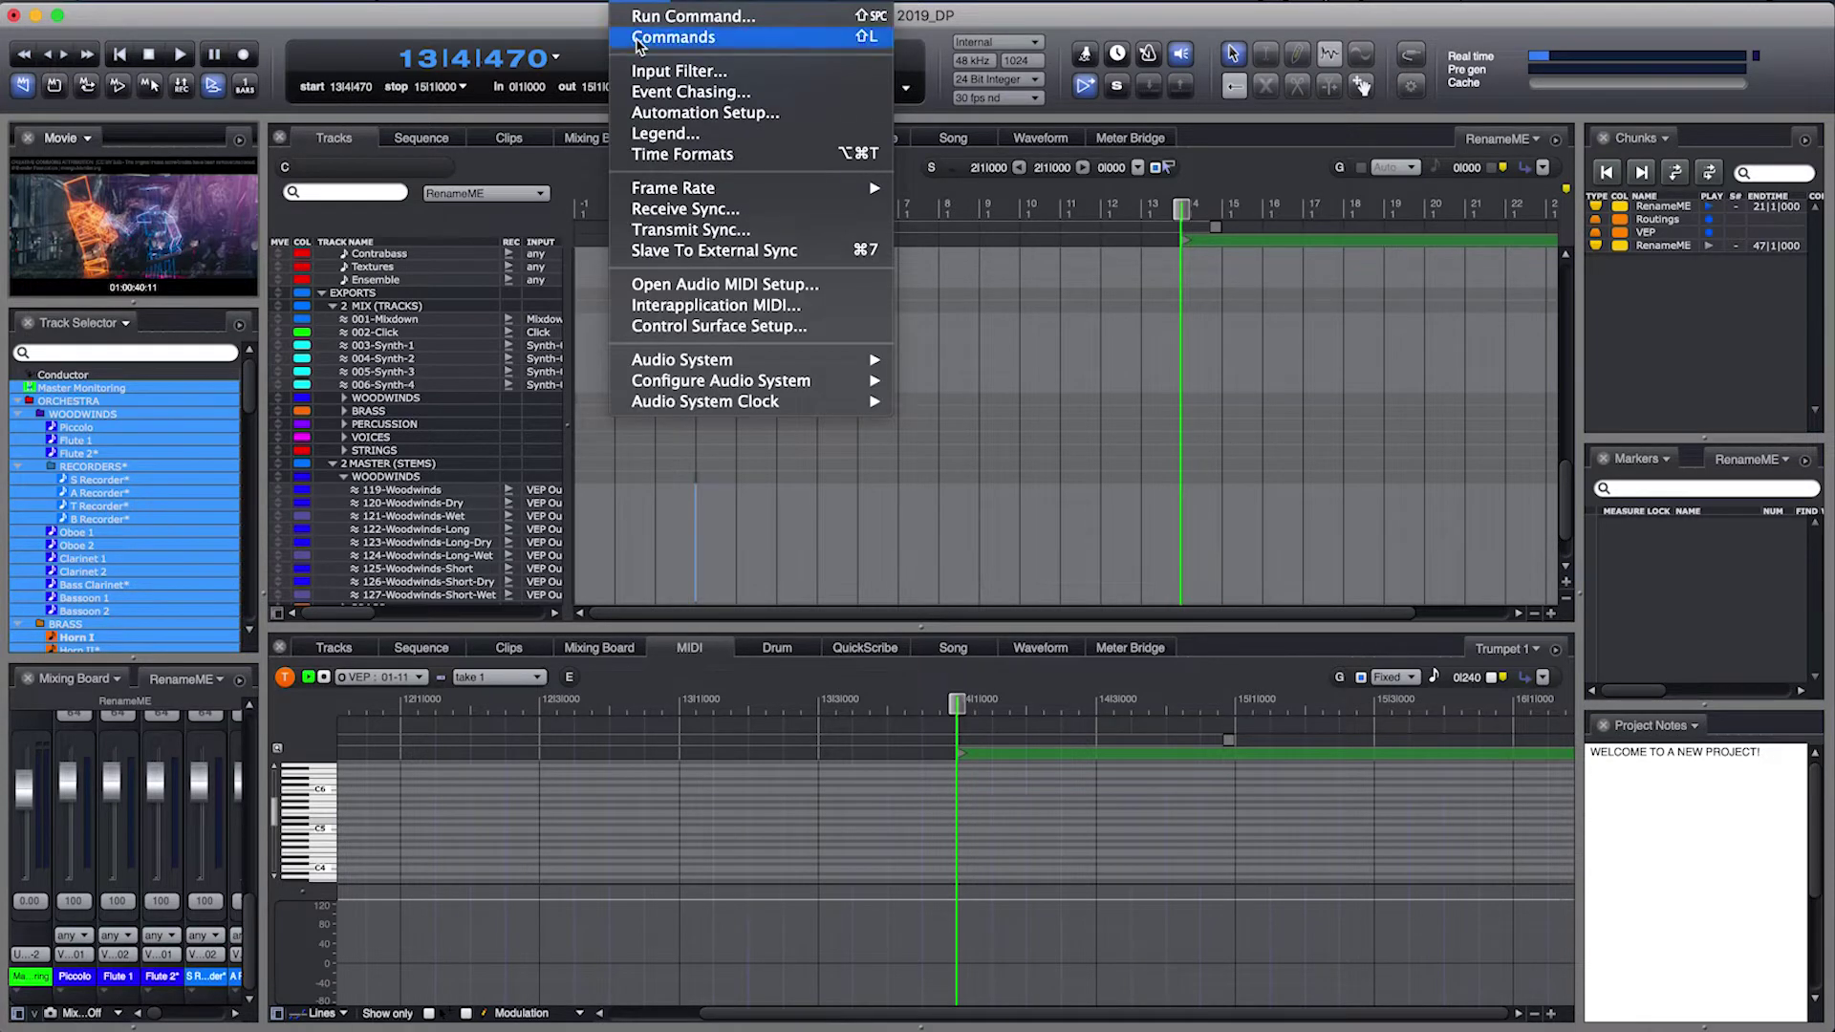
click(638, 40)
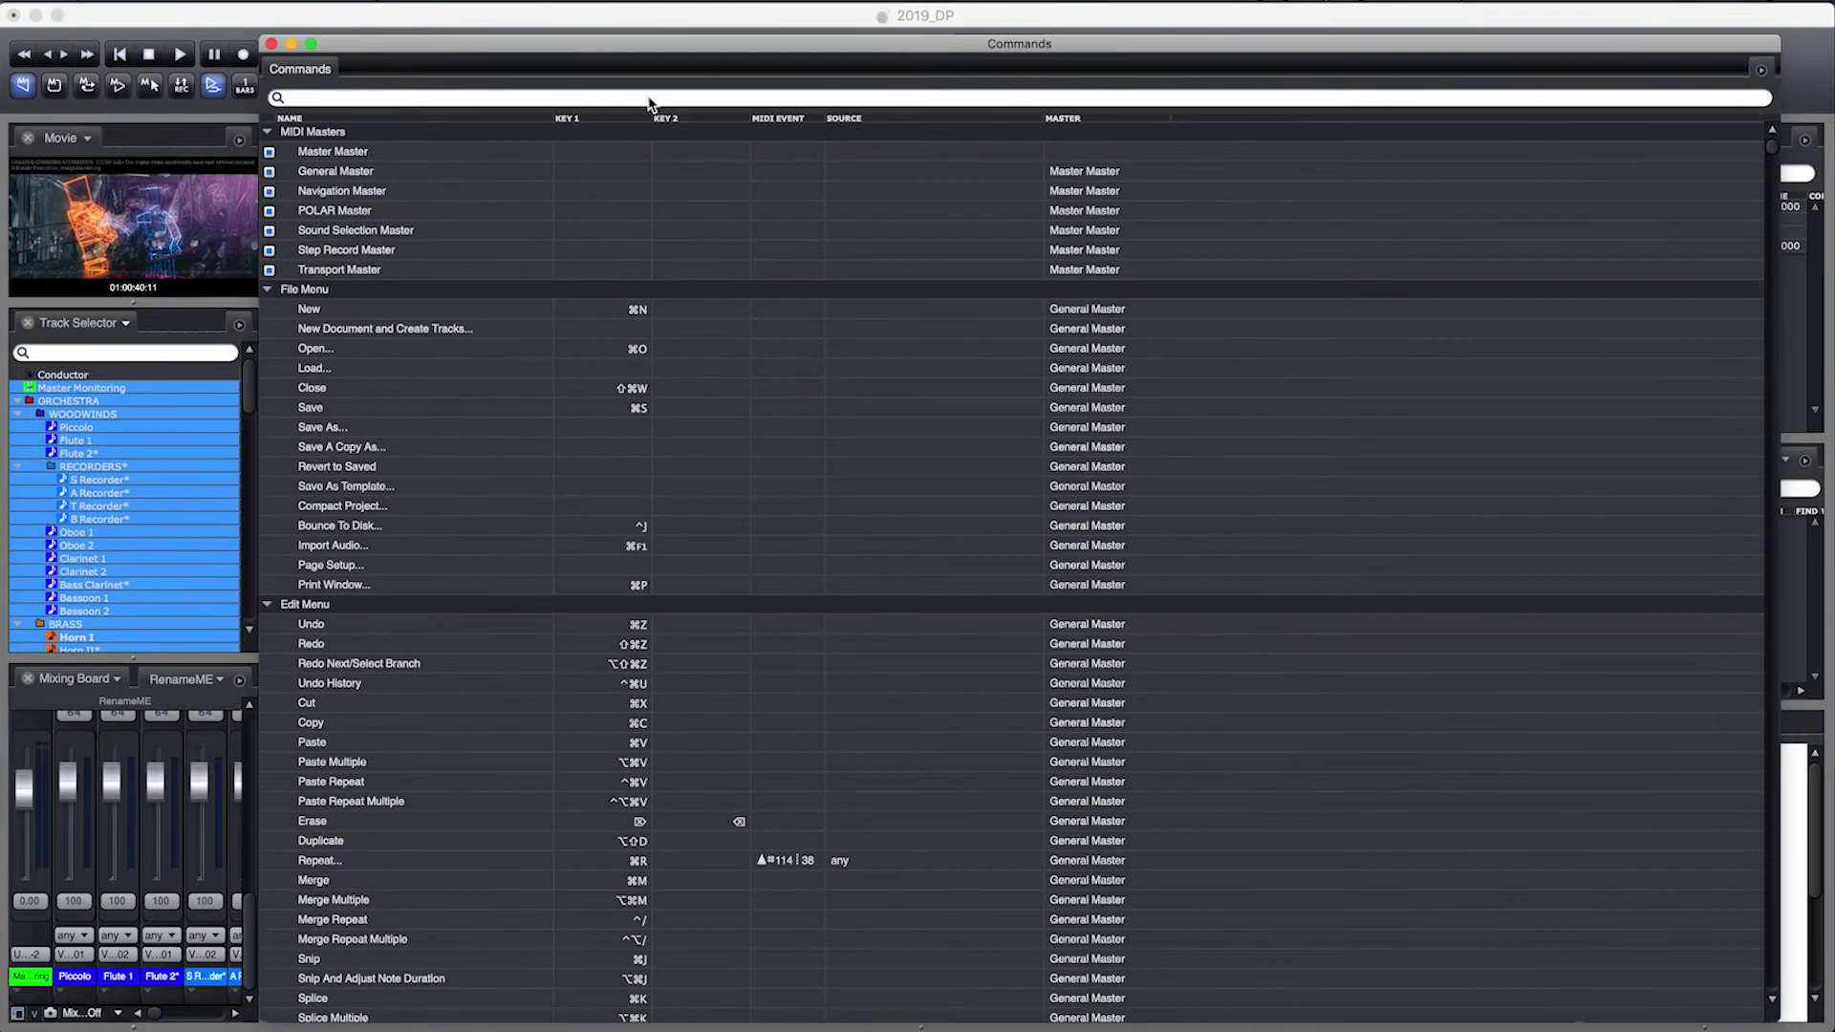
text(movie)
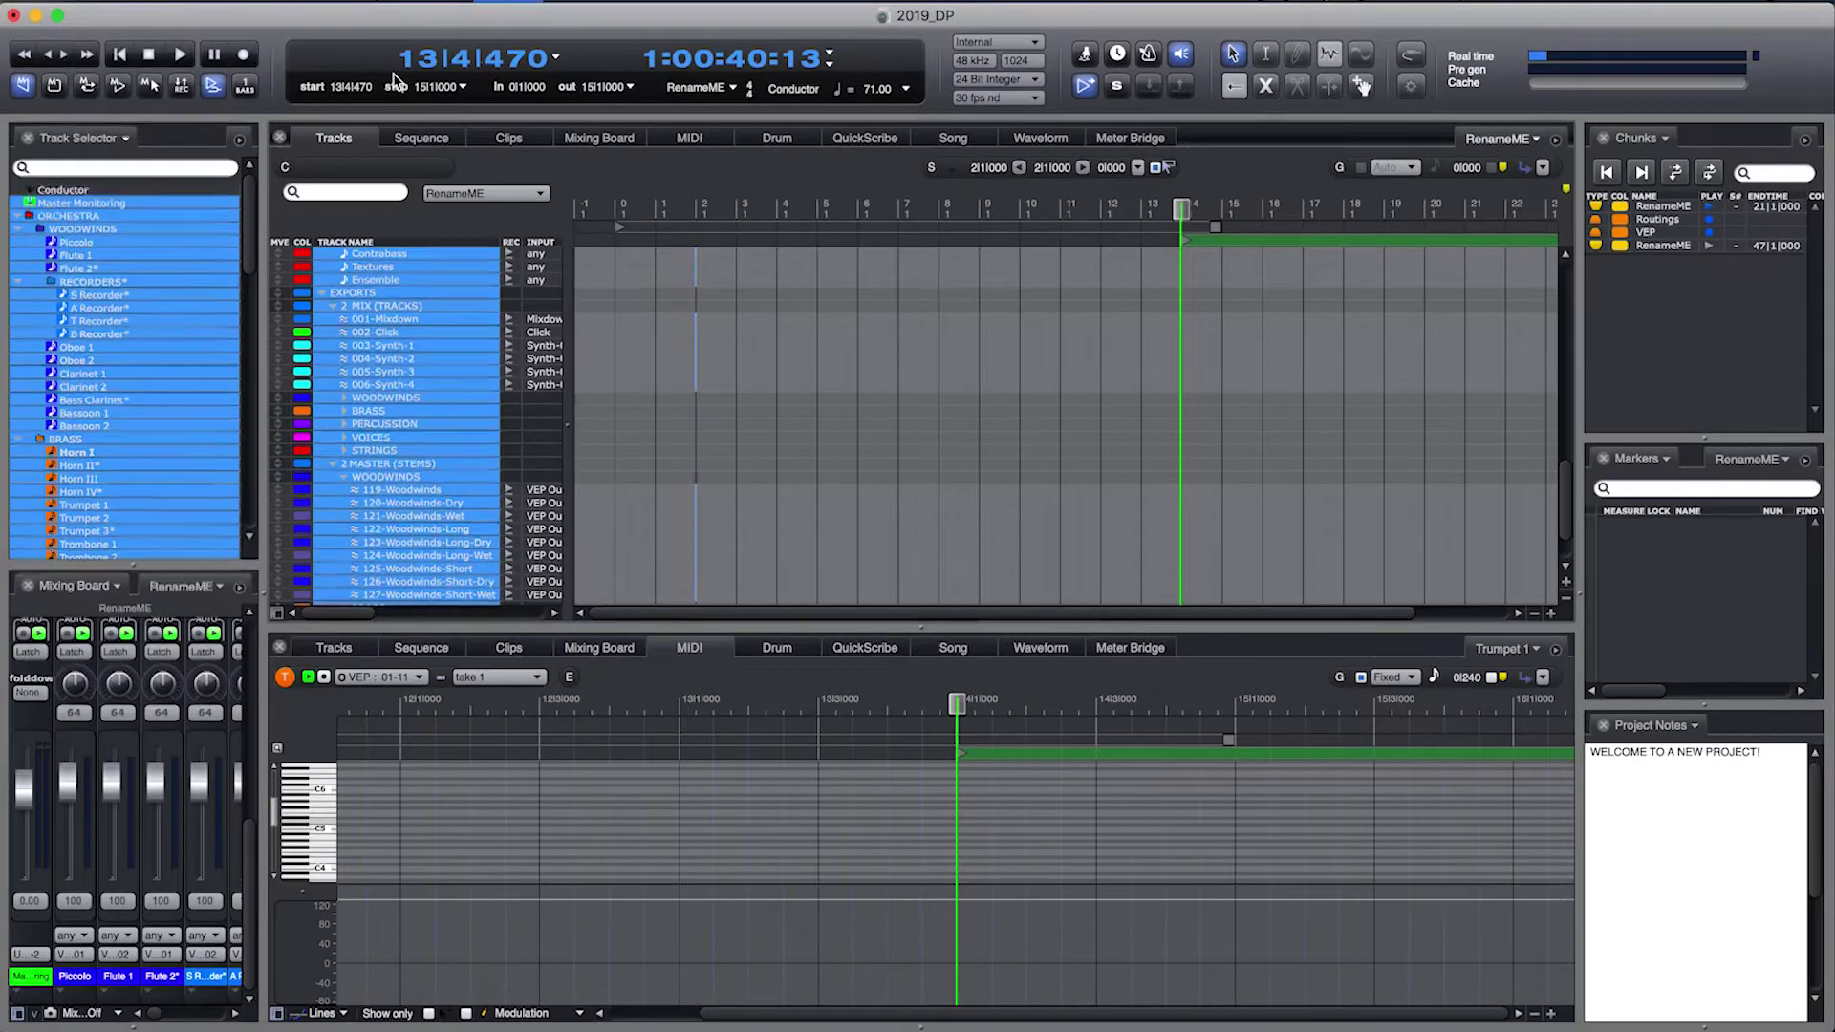
key(shift+v)
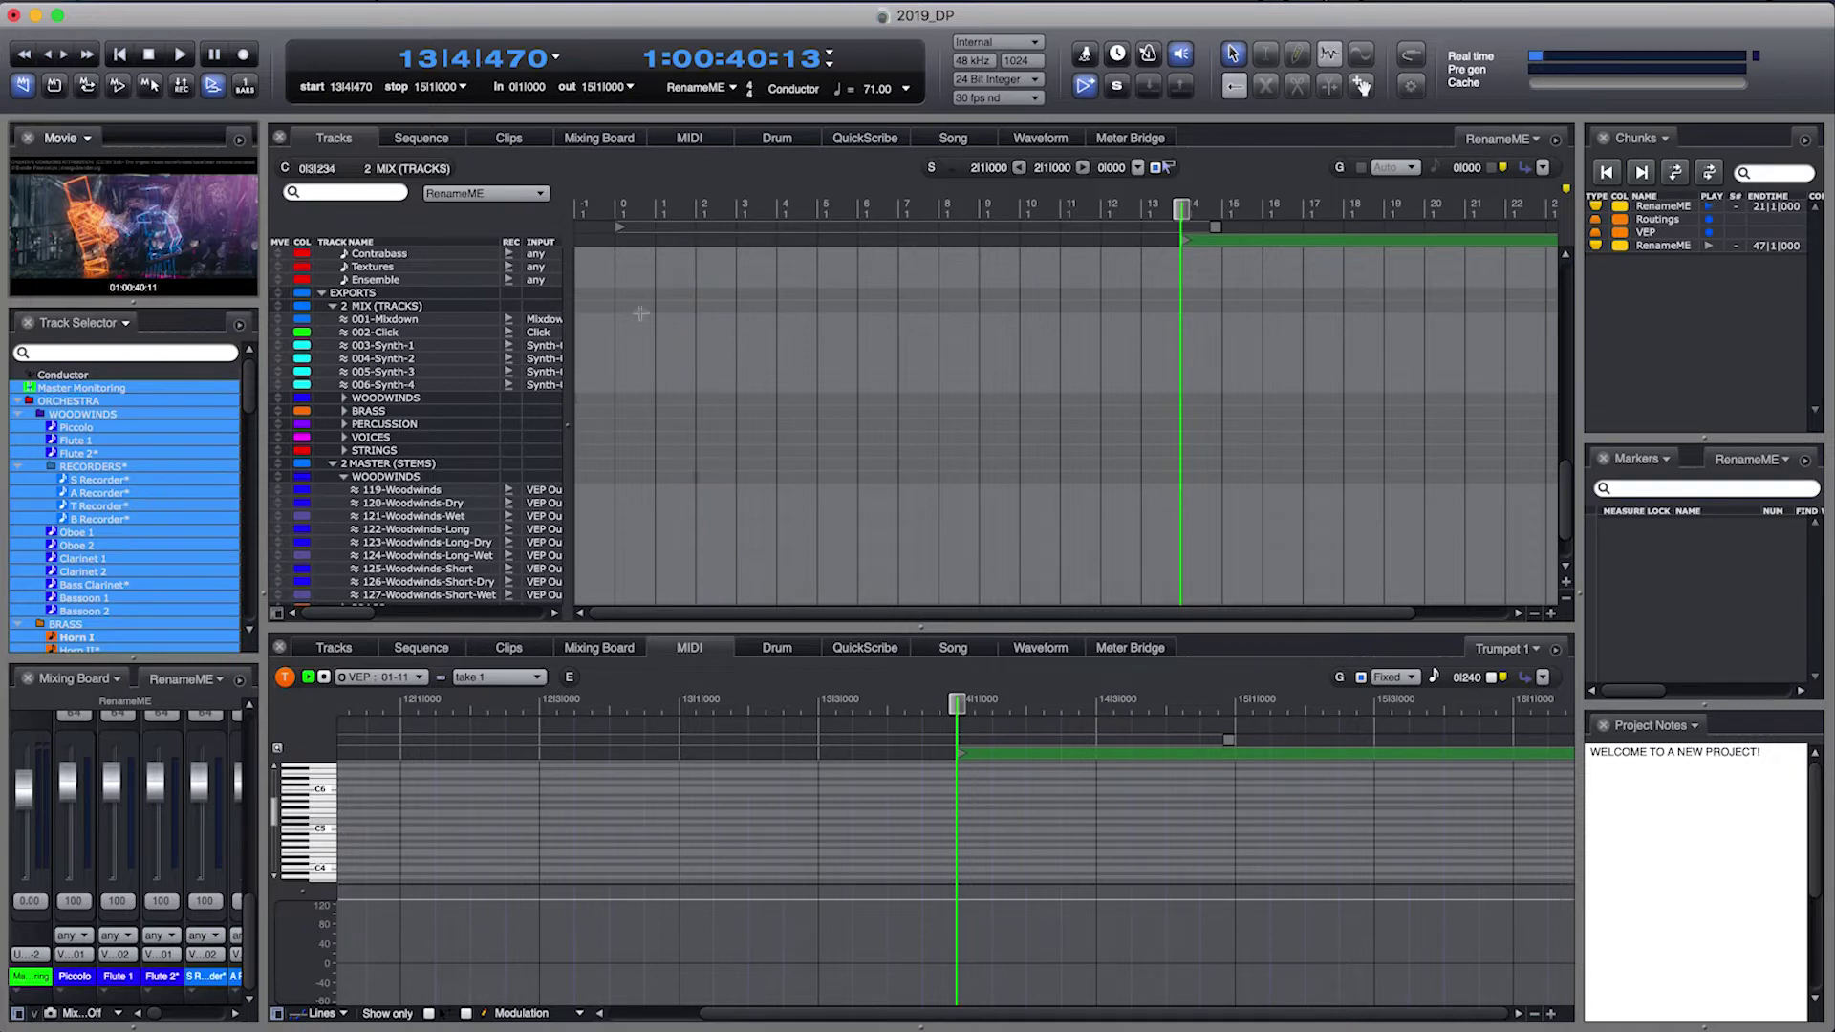
Step: Pop the docked movie out into its own large window and toggle its visibility
mouse_move(151, 199)
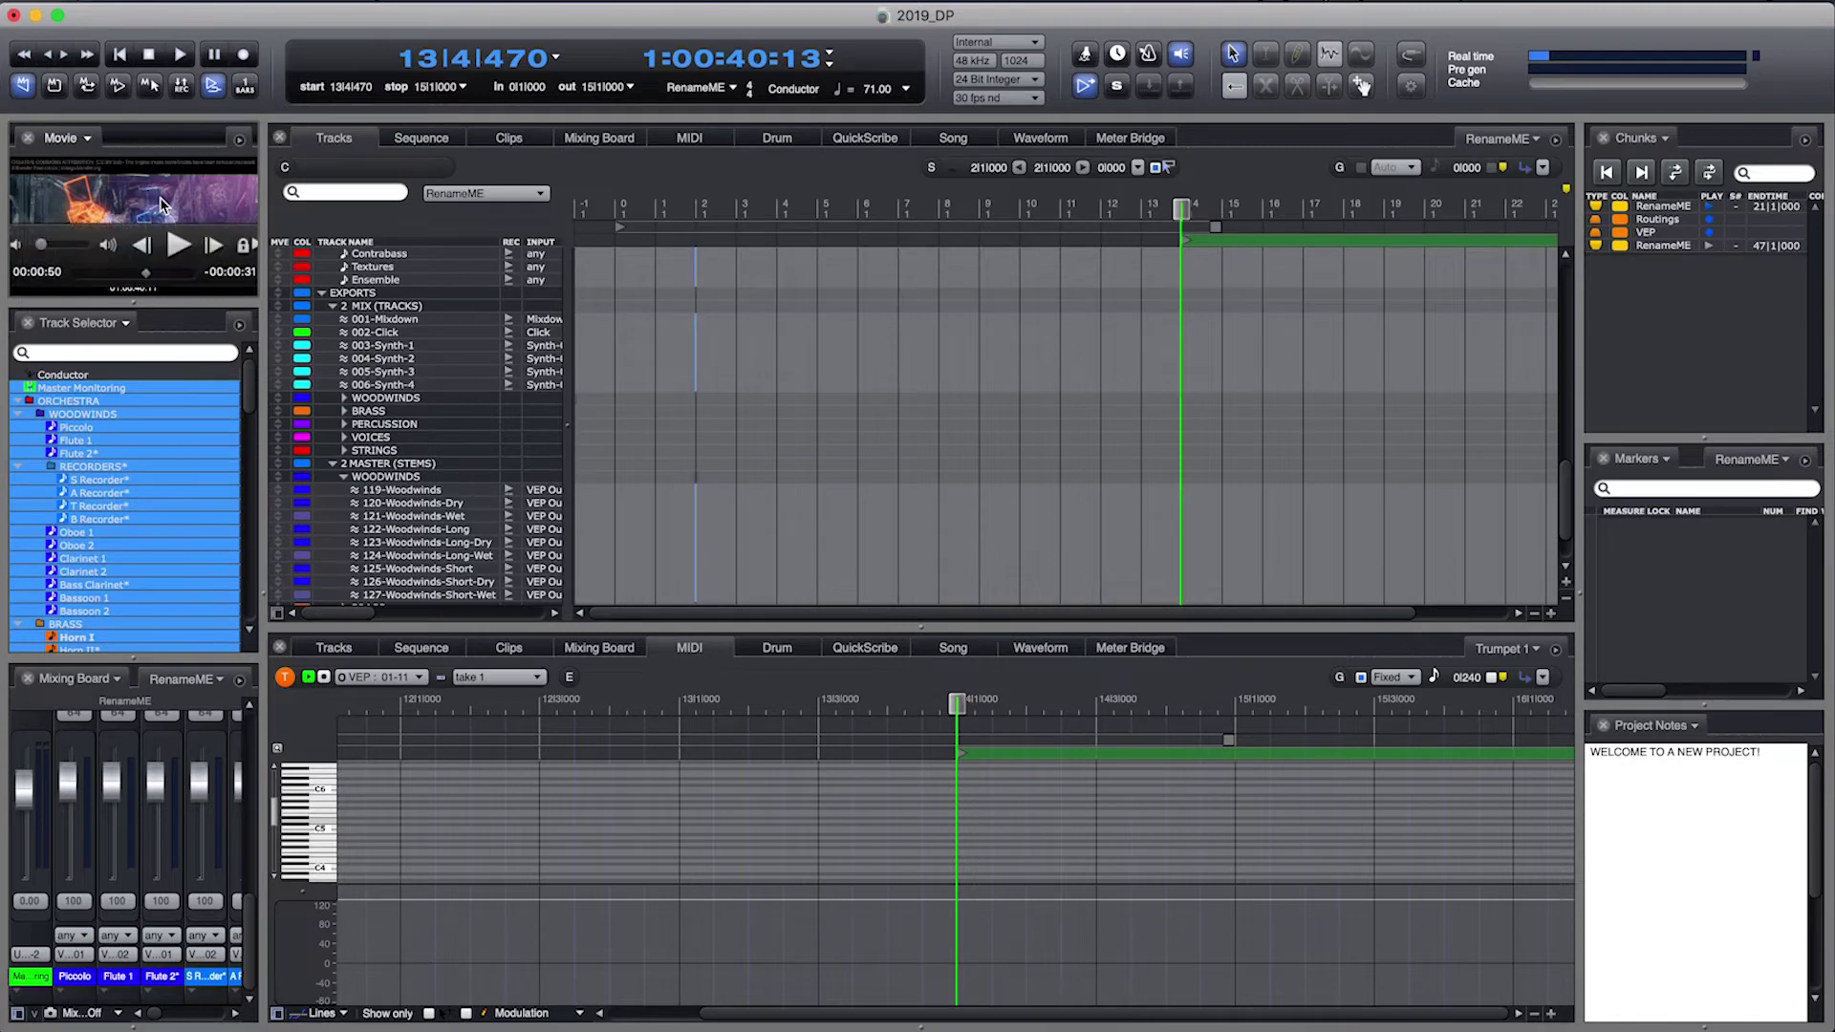
double_click(160, 204)
mouse_move(982, 376)
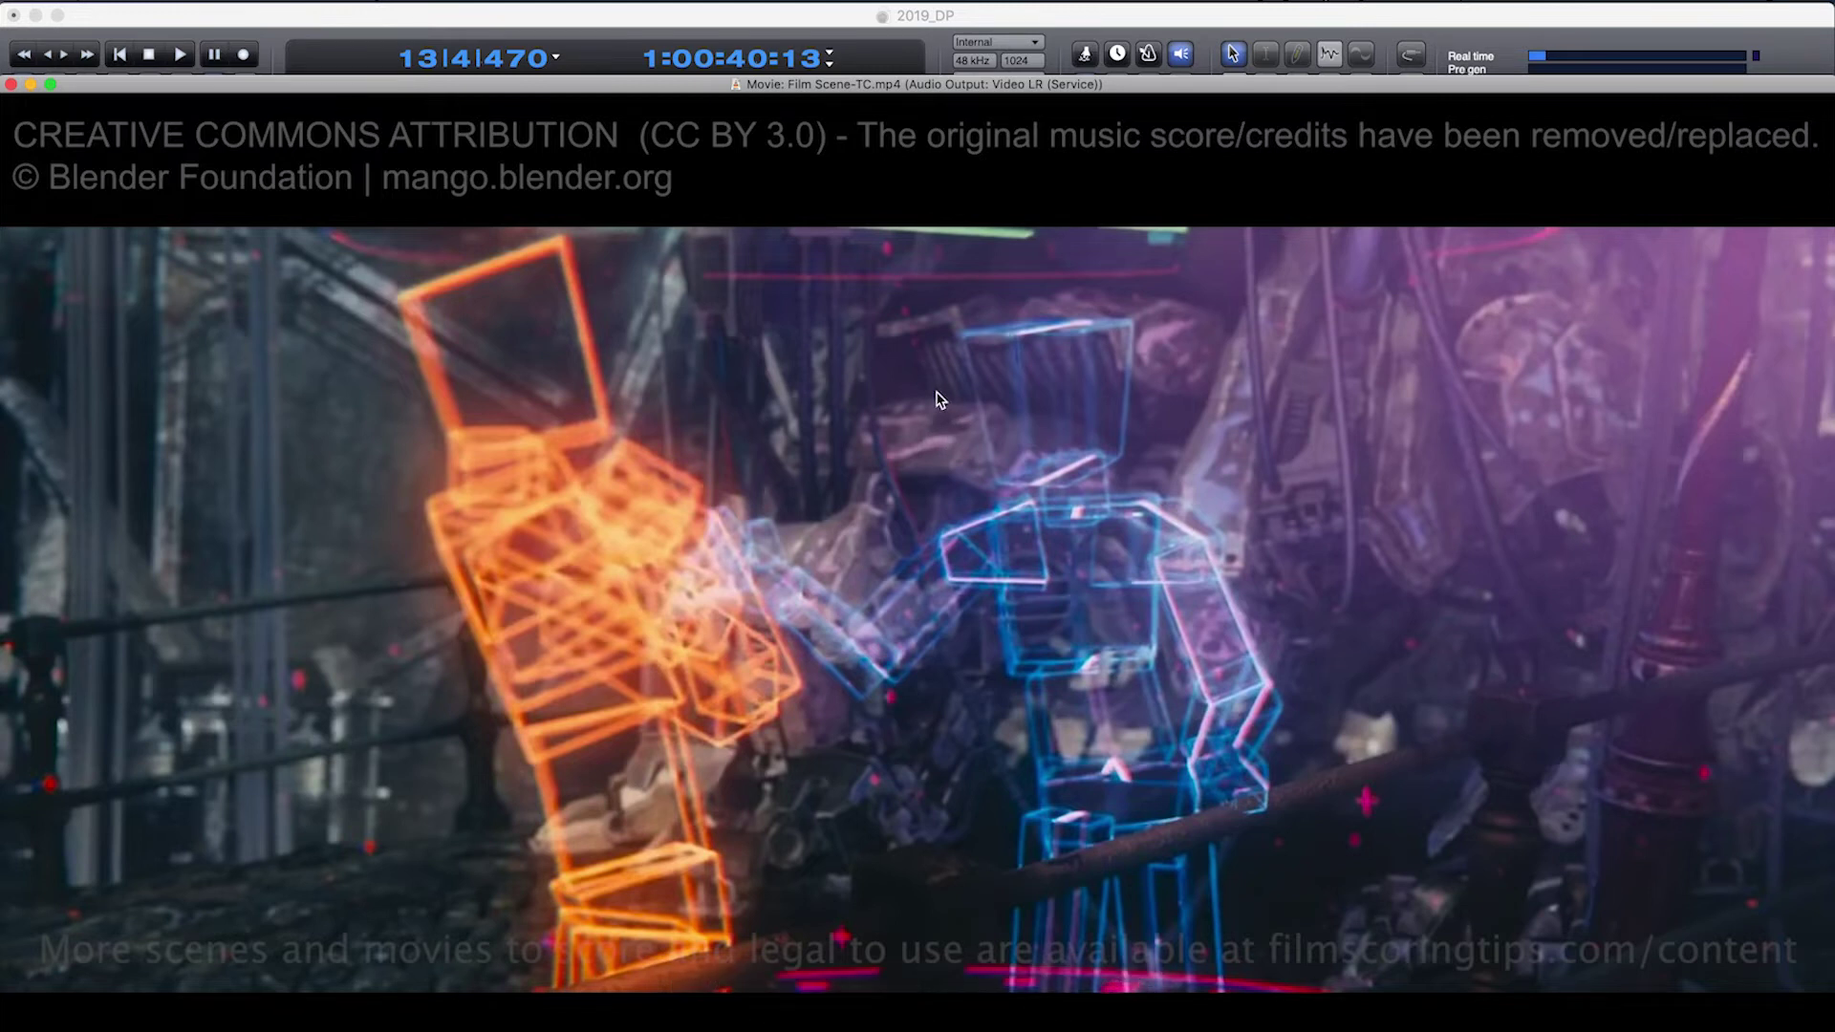
key(shift+v)
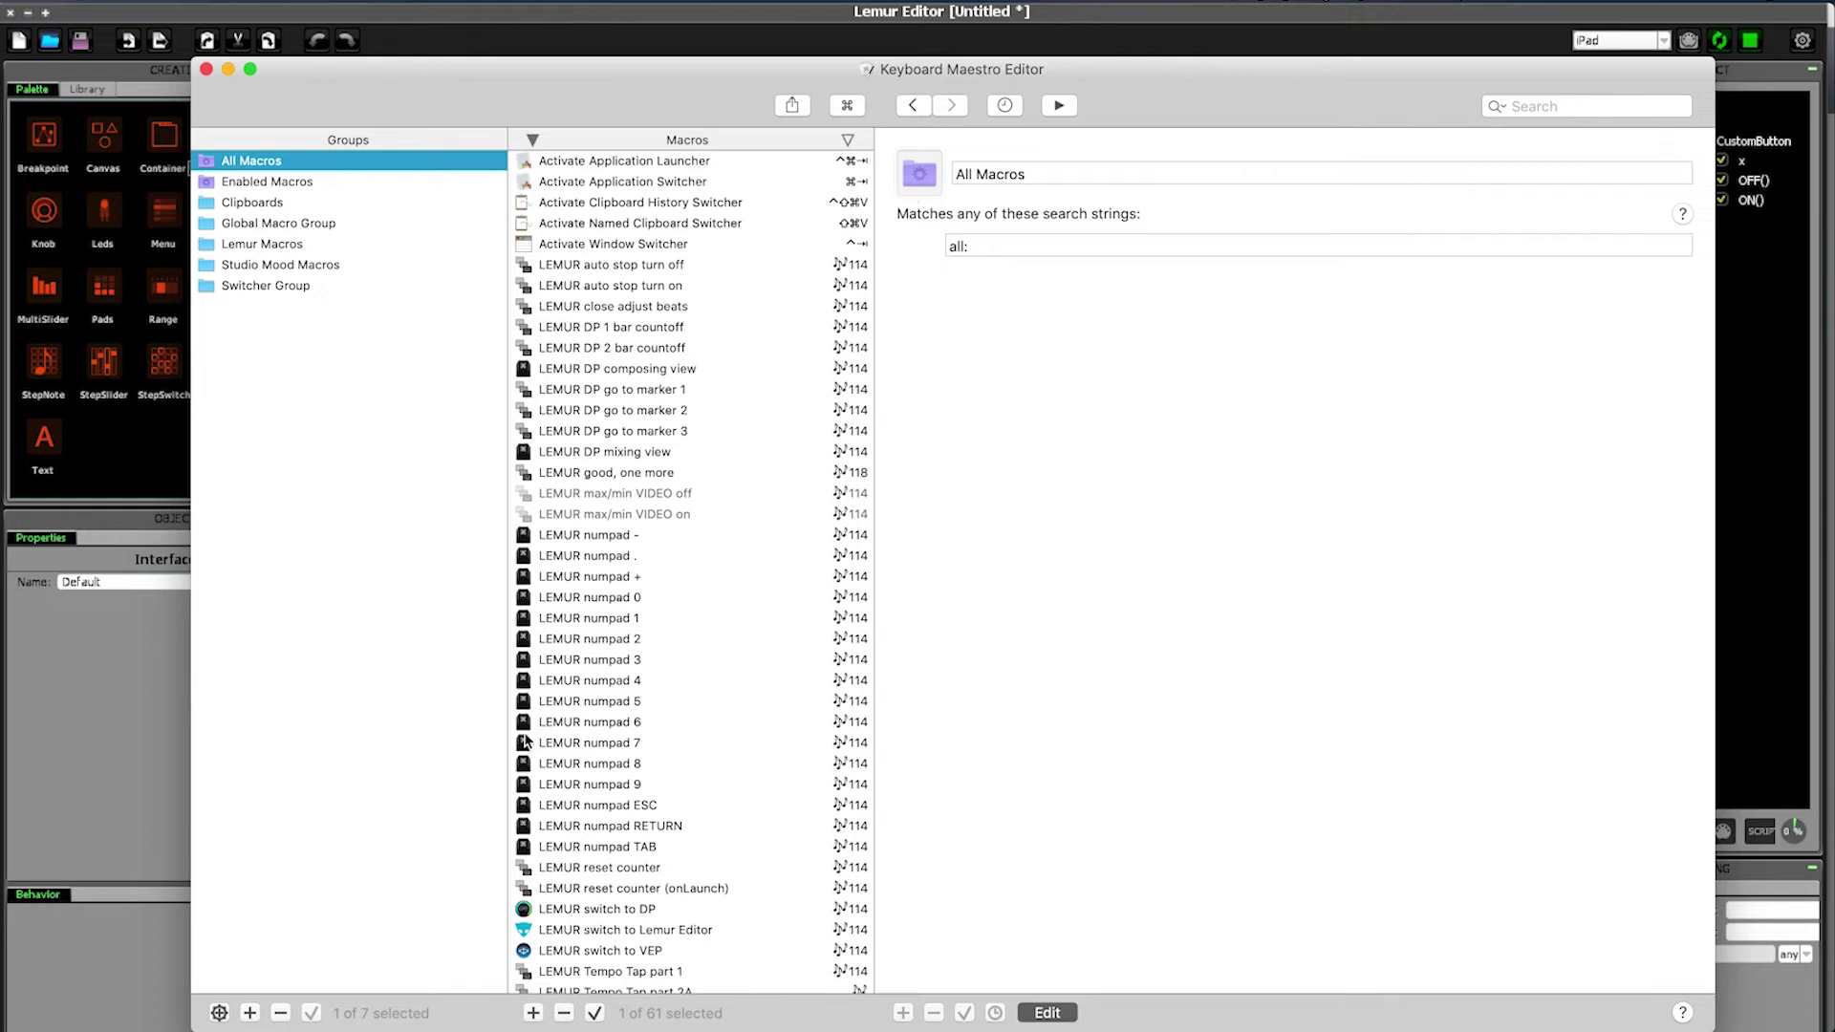
Step: In Keyboard Maestro, create a macro named ON triggered by MIDI controller 114 changing to 19 on channel 1 from Daemon Input 7
click(533, 1014)
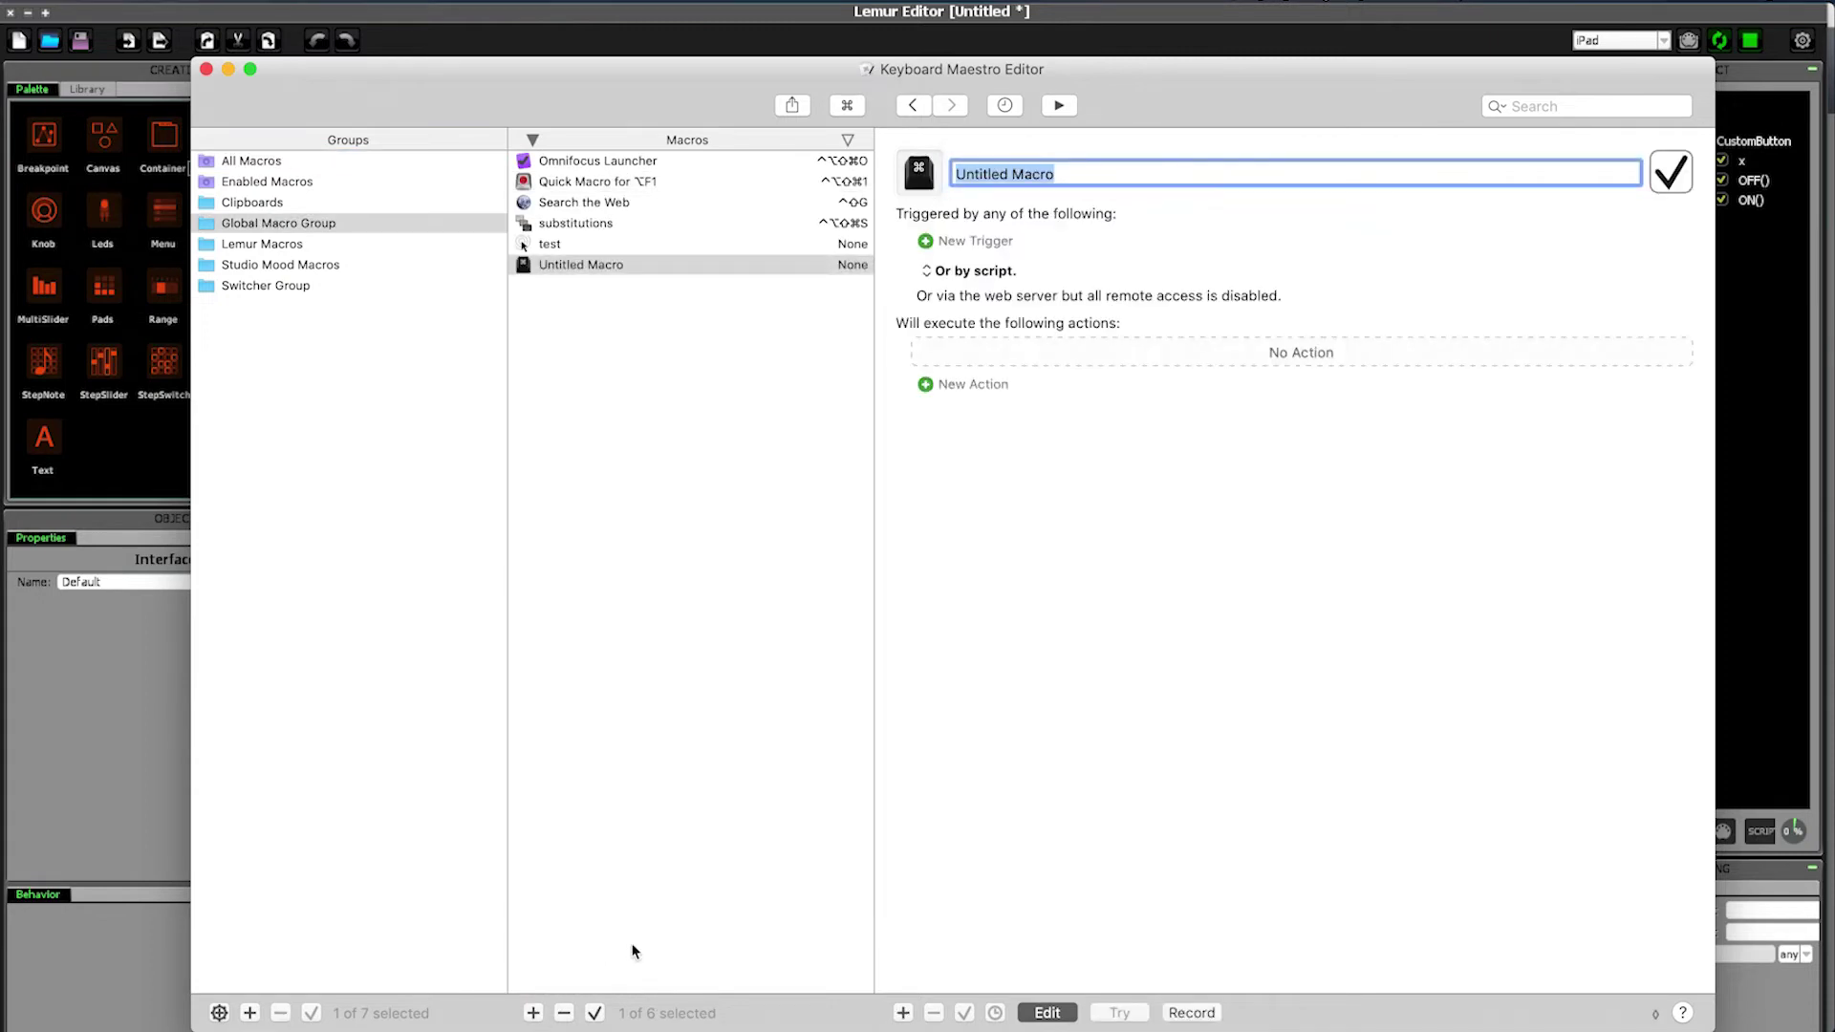
text(ON)
key(Return)
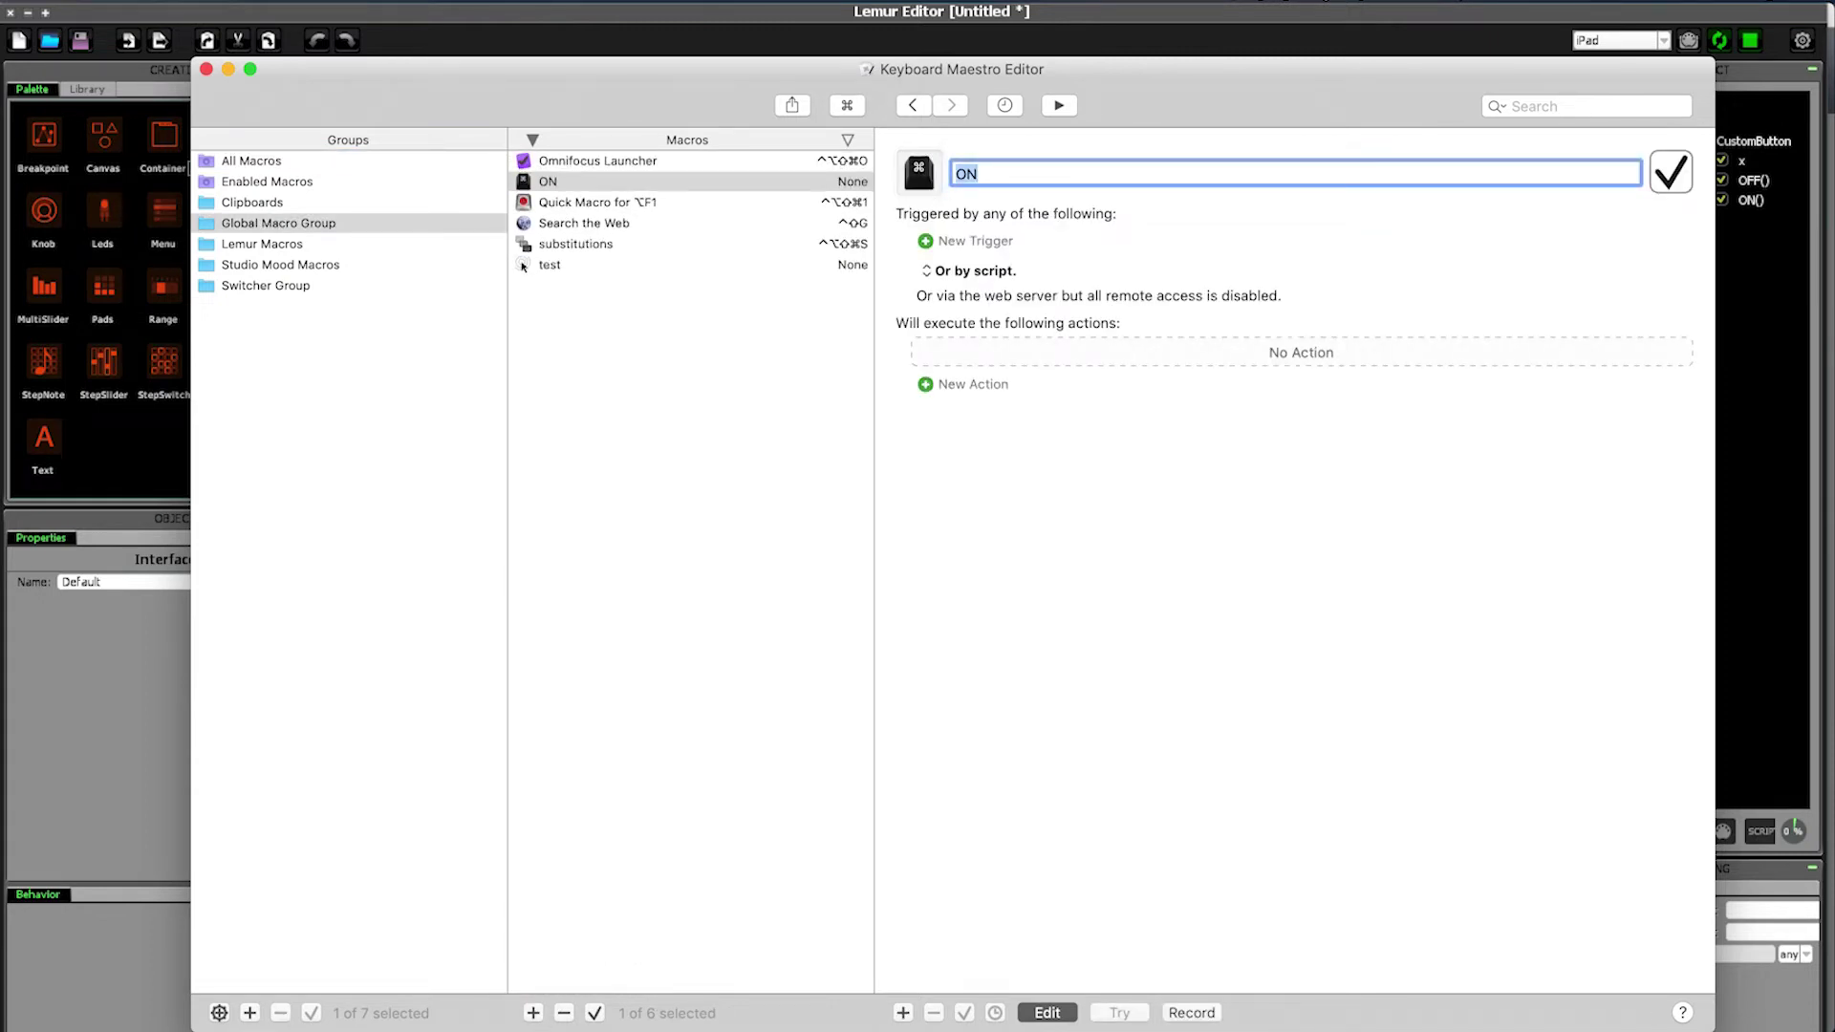
click(978, 244)
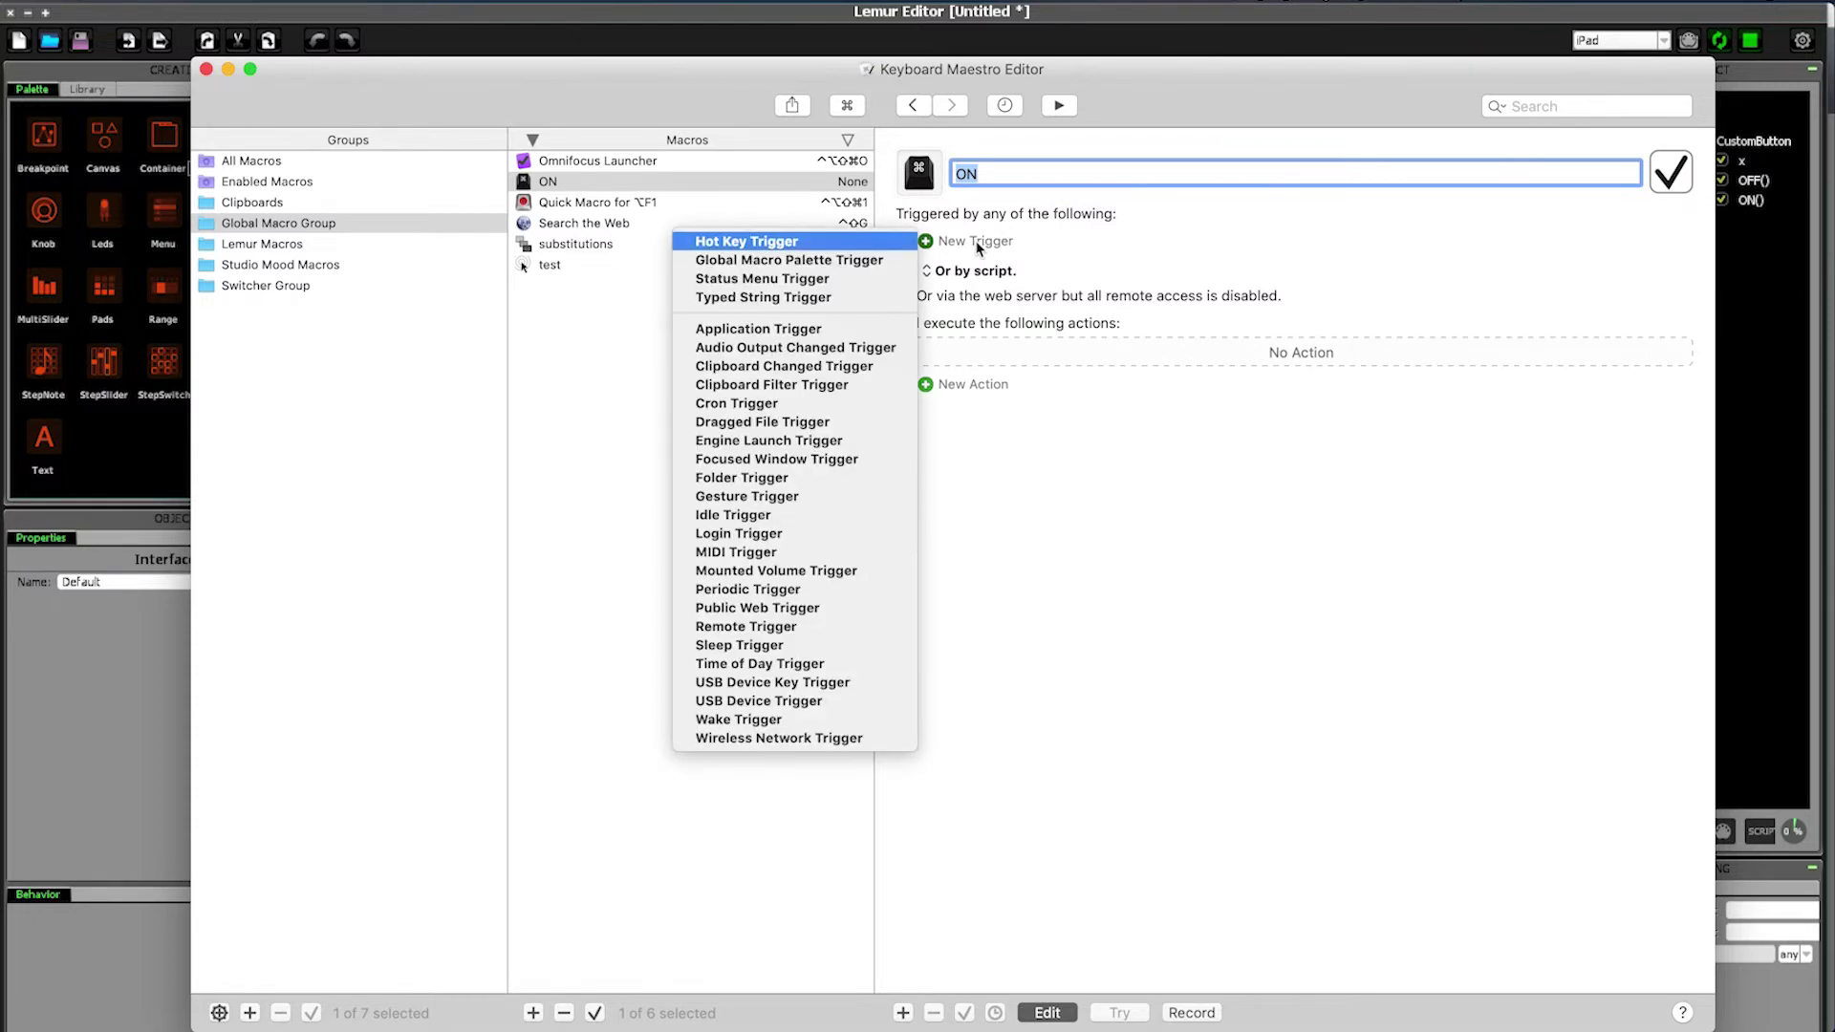
click(770, 554)
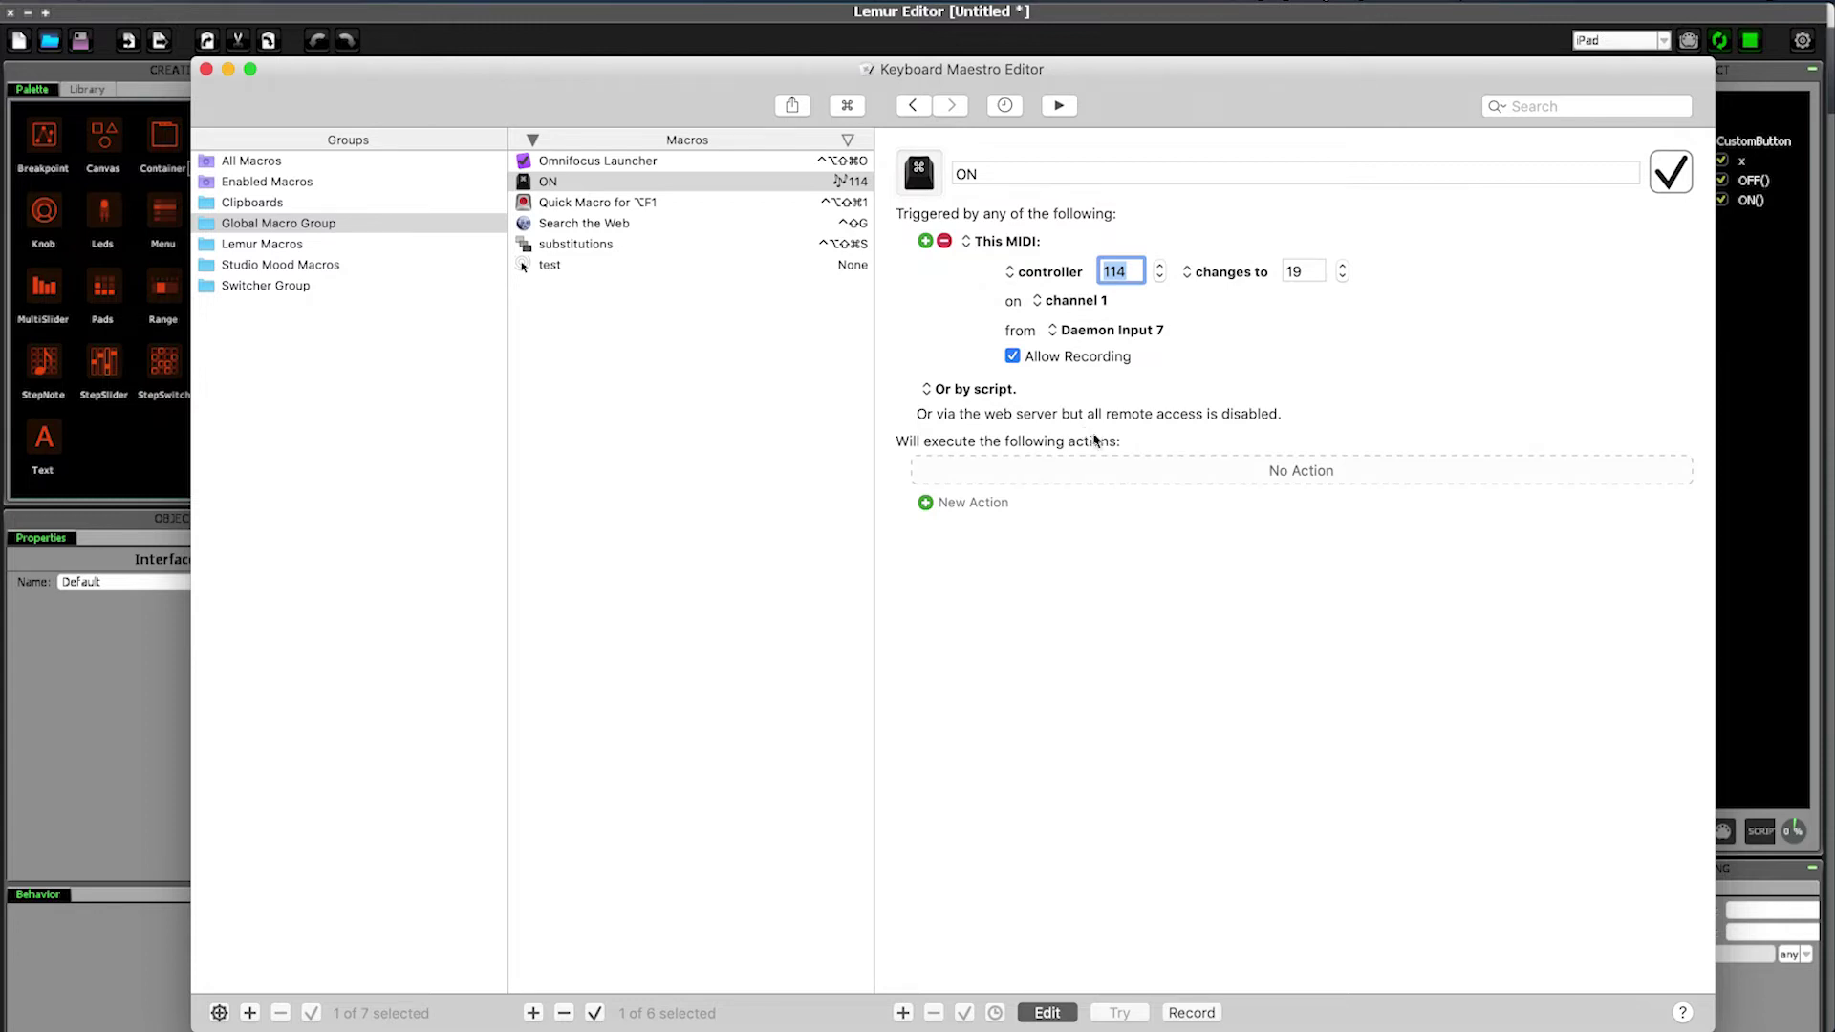
Step: Add an Activate a Specific Application action to the ON macro and set it to activate Digital Performer
double_click(1143, 462)
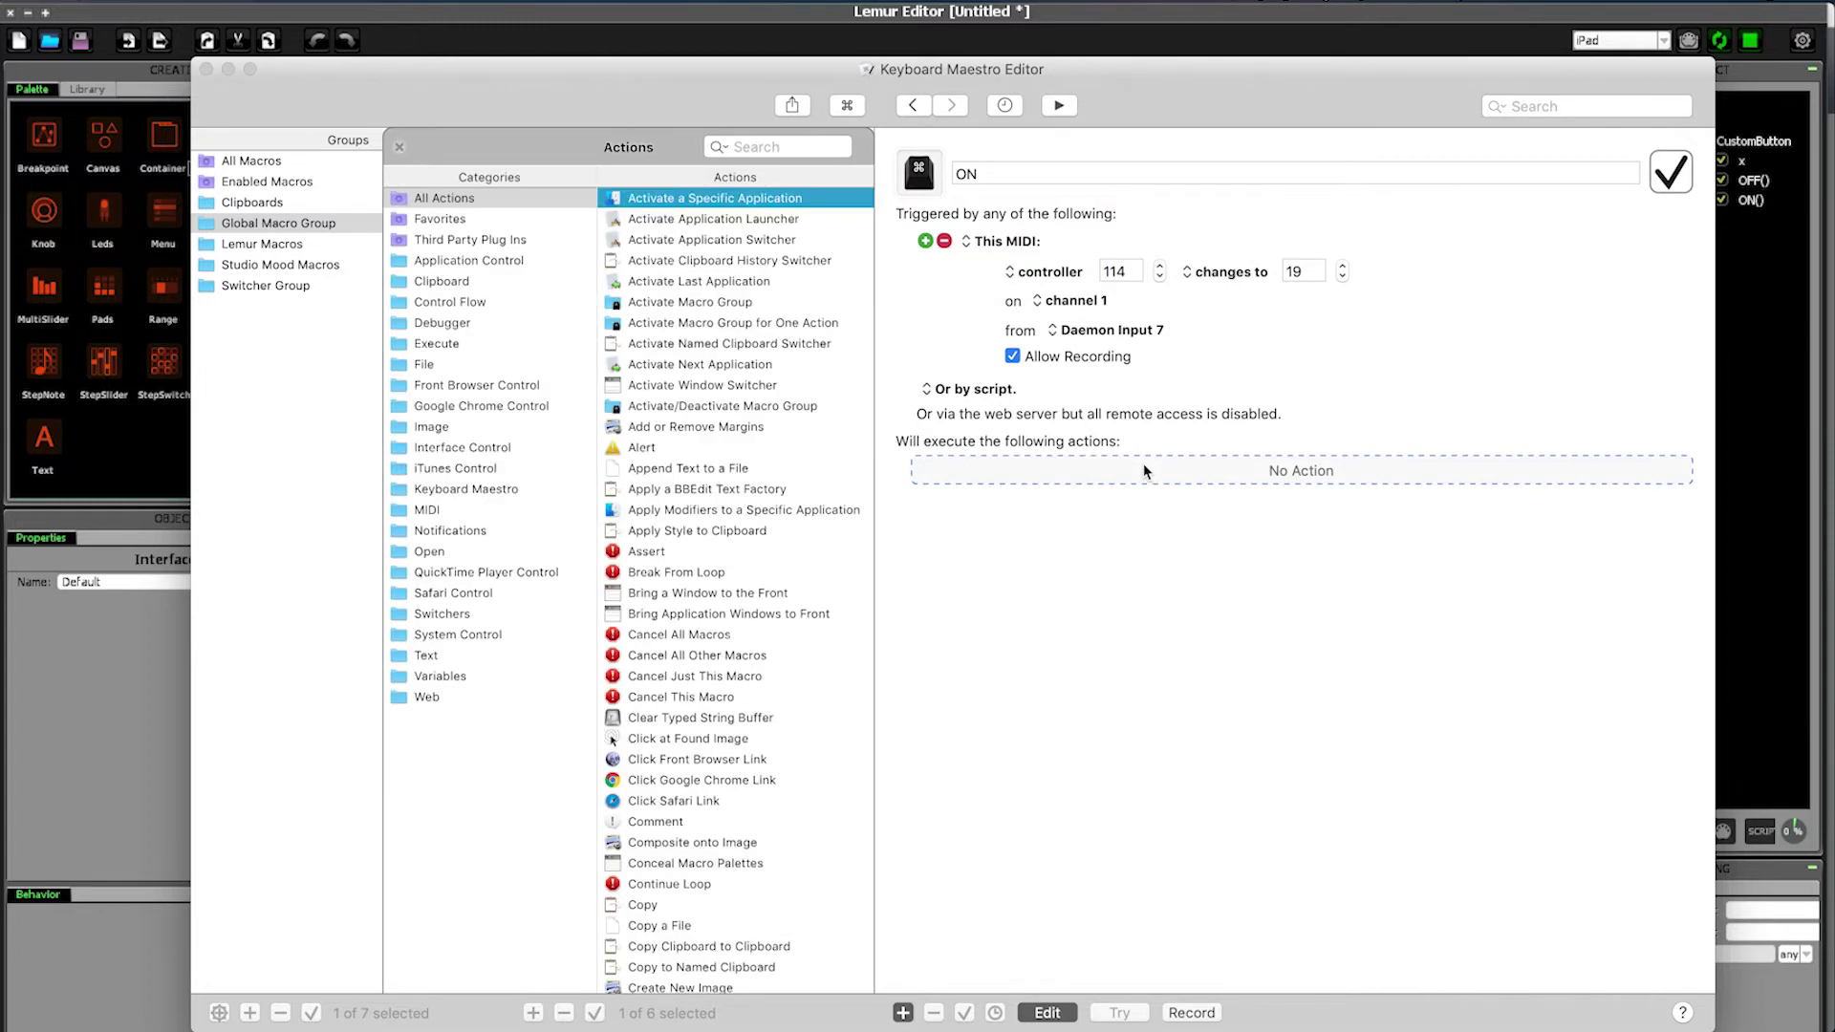
click(793, 147)
text(activate)
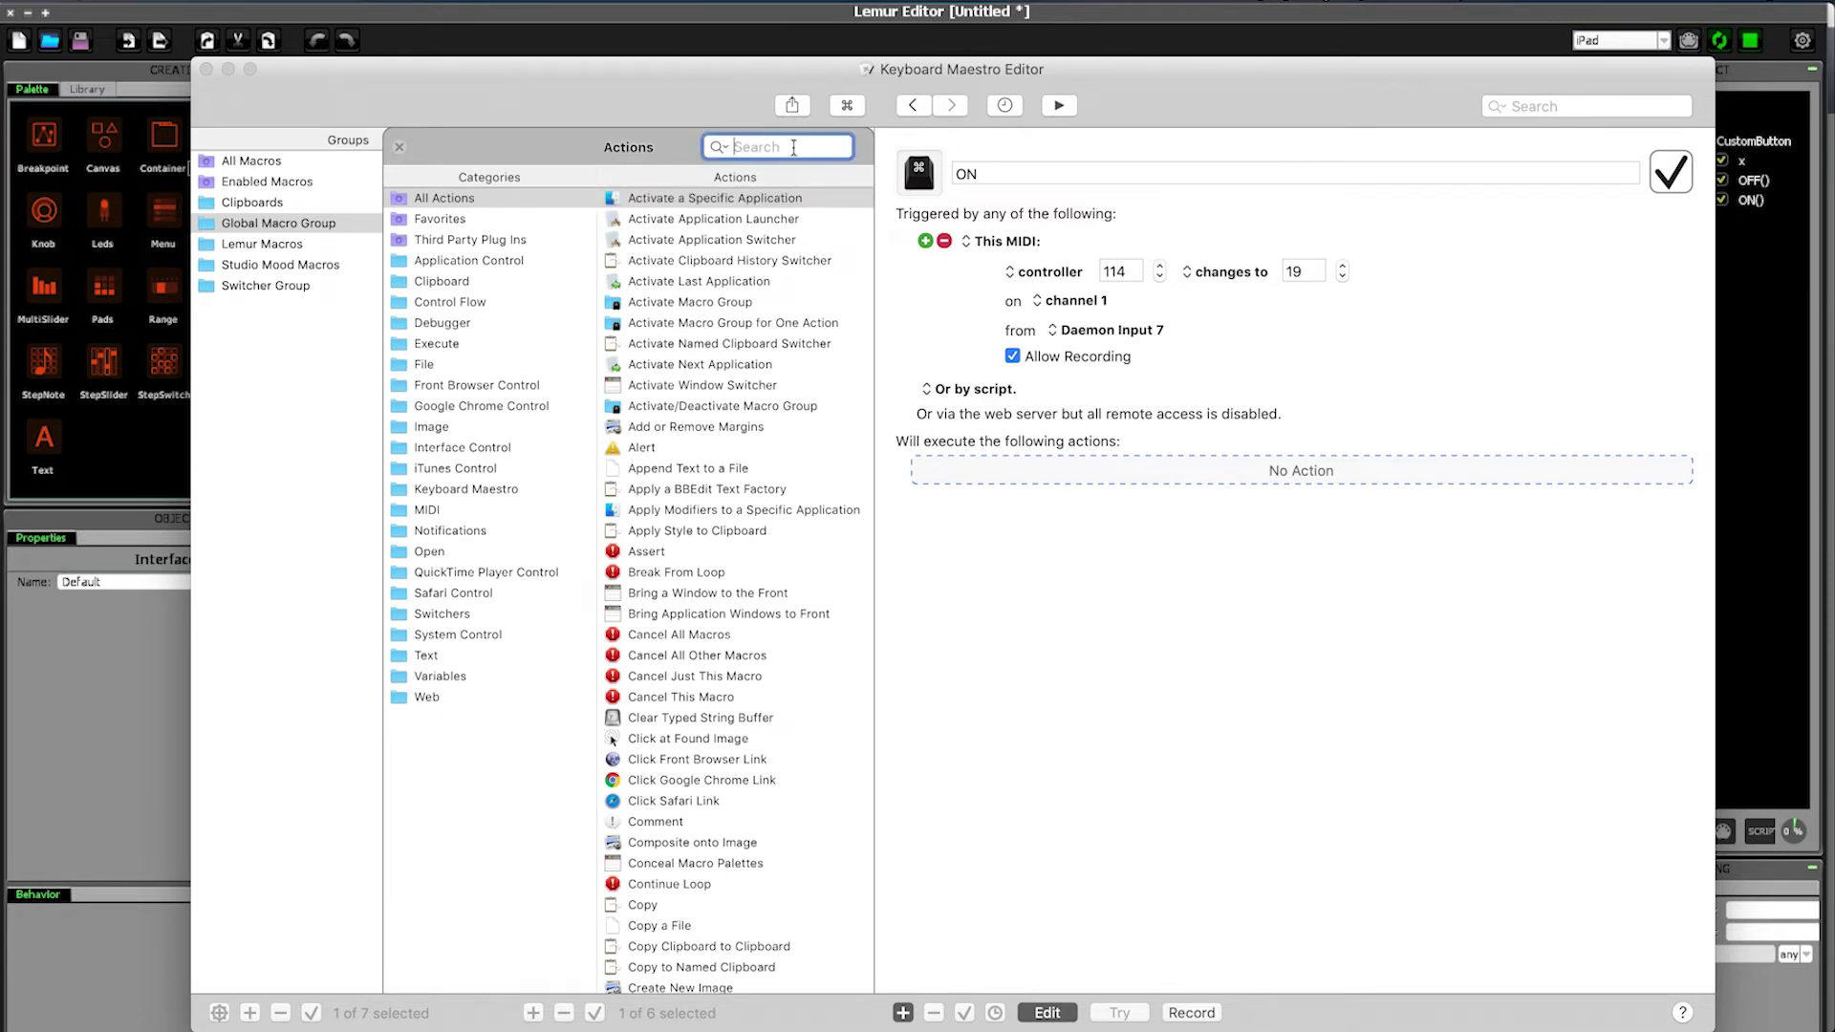
double_click(709, 200)
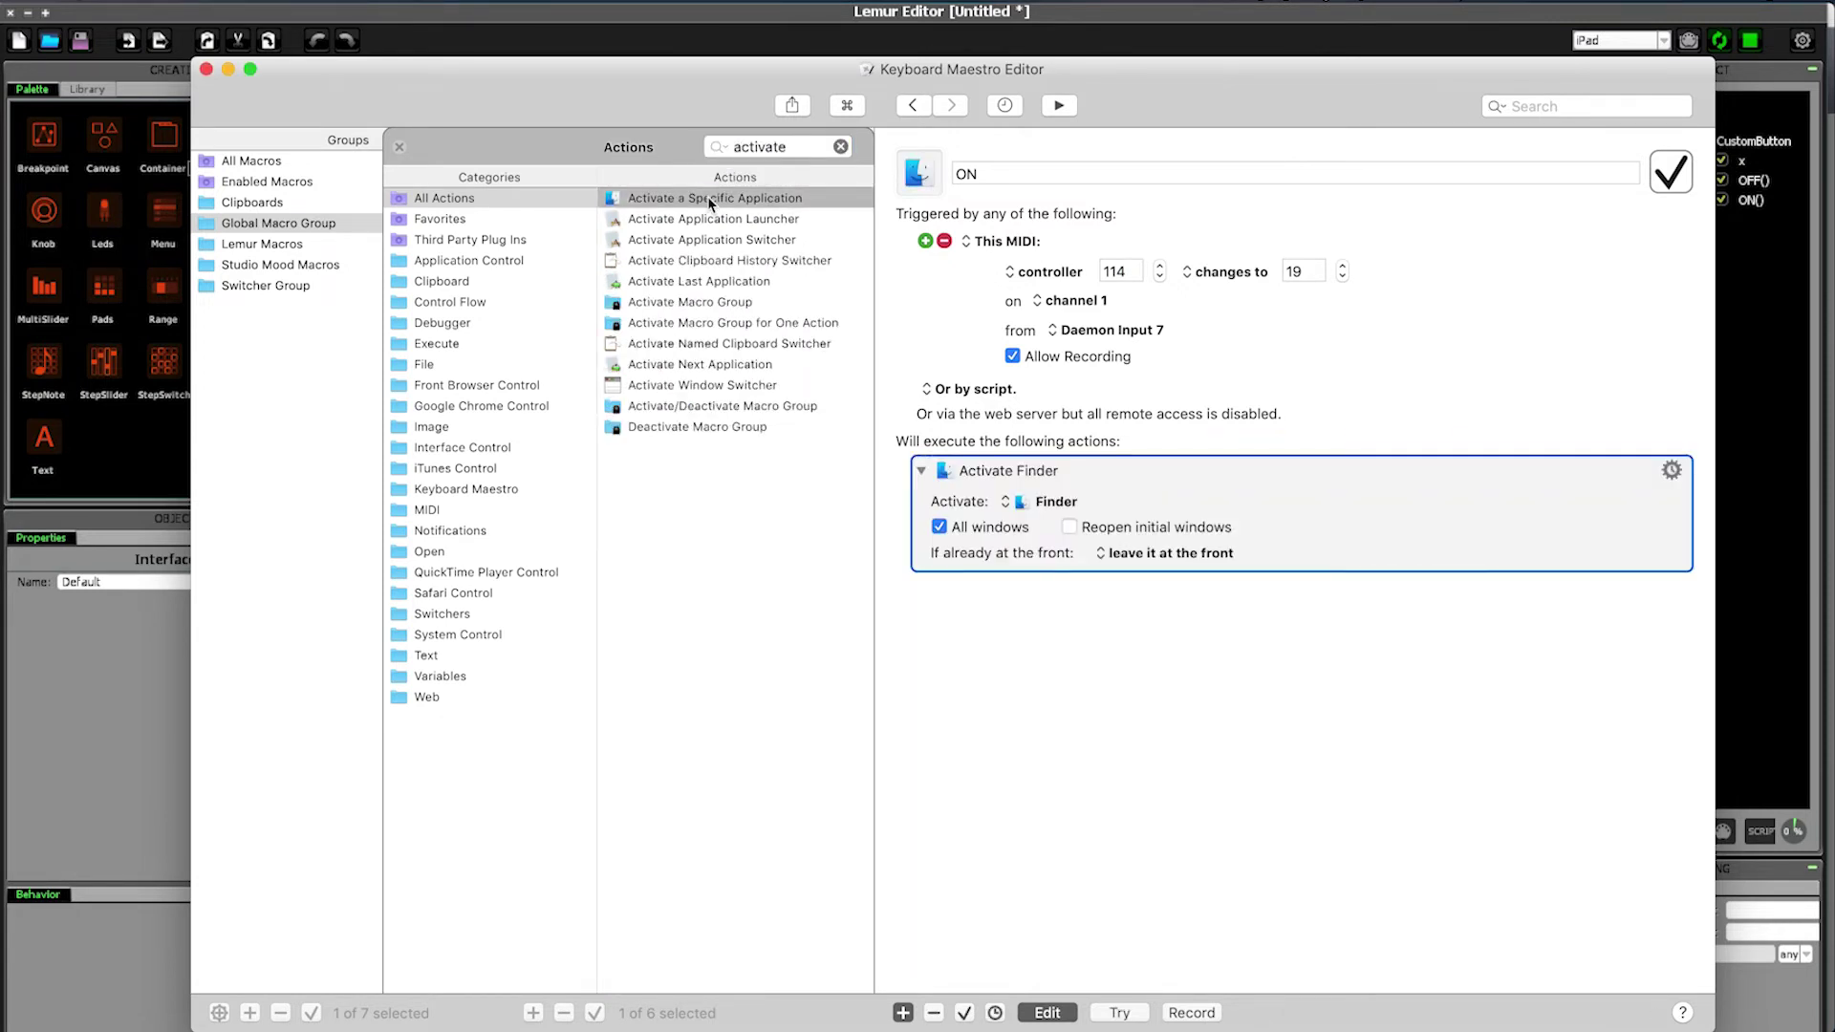
click(1067, 504)
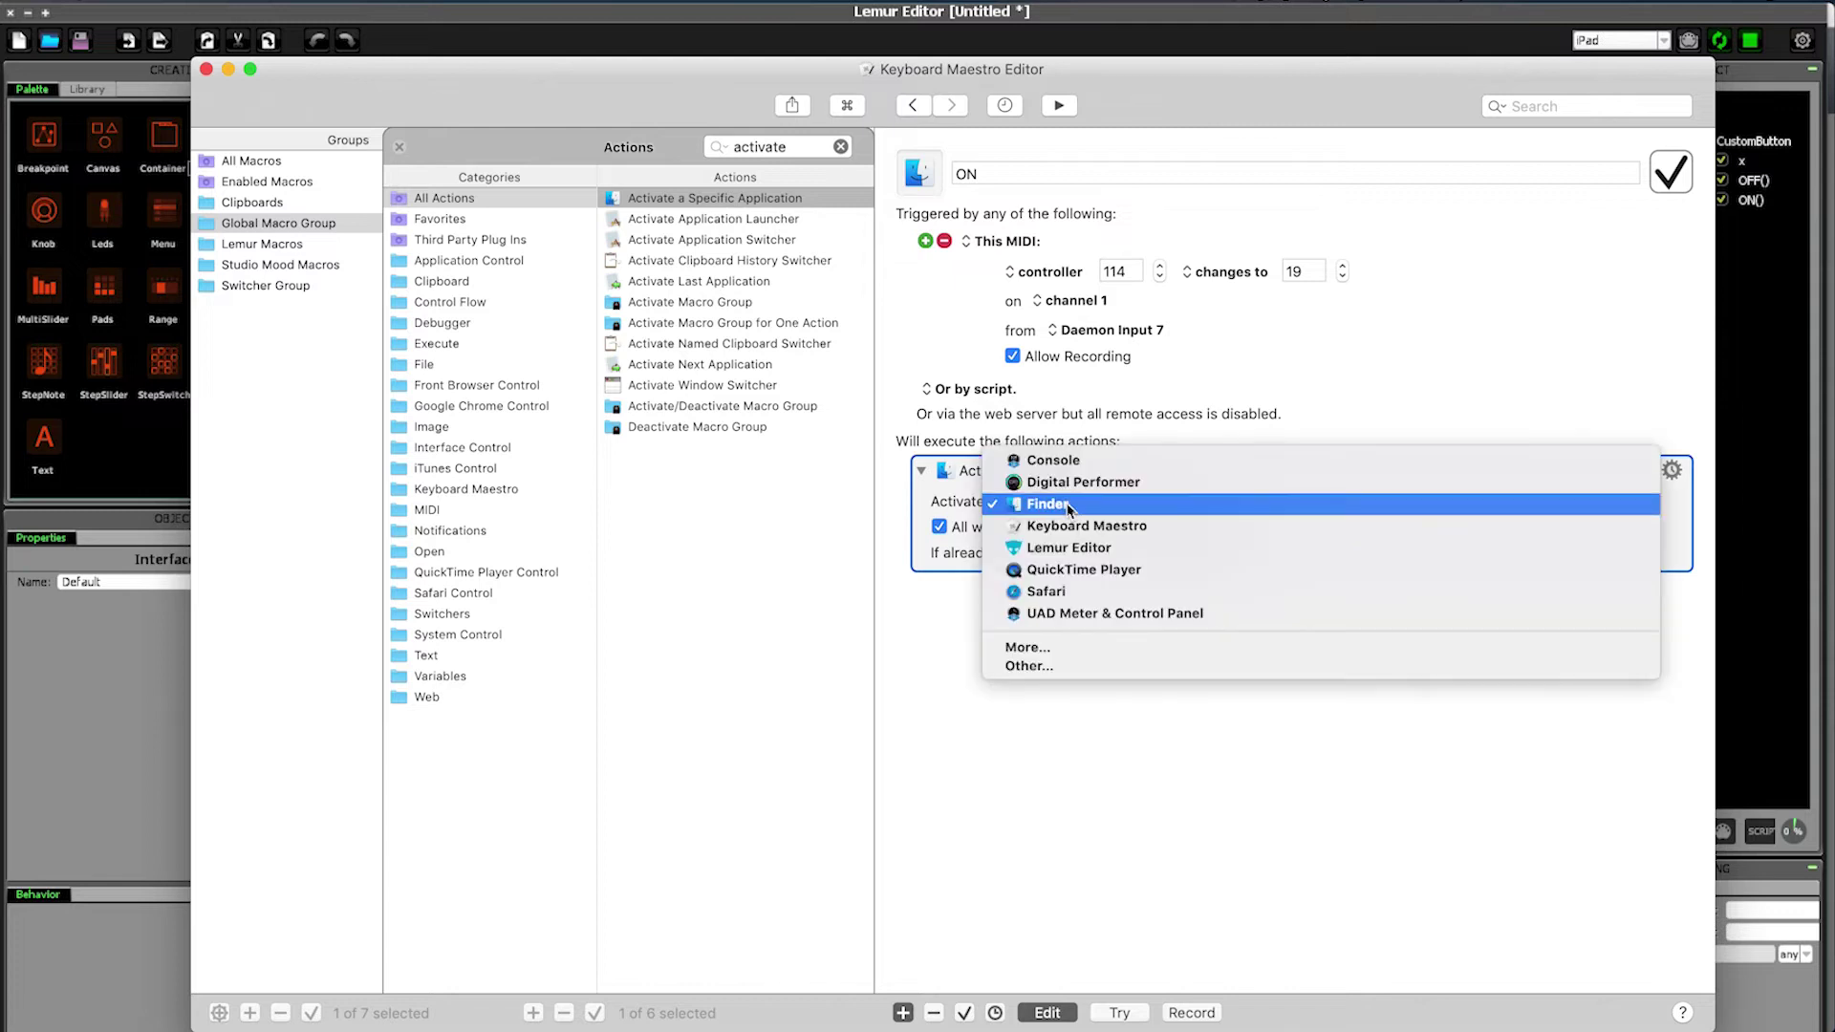
click(1069, 481)
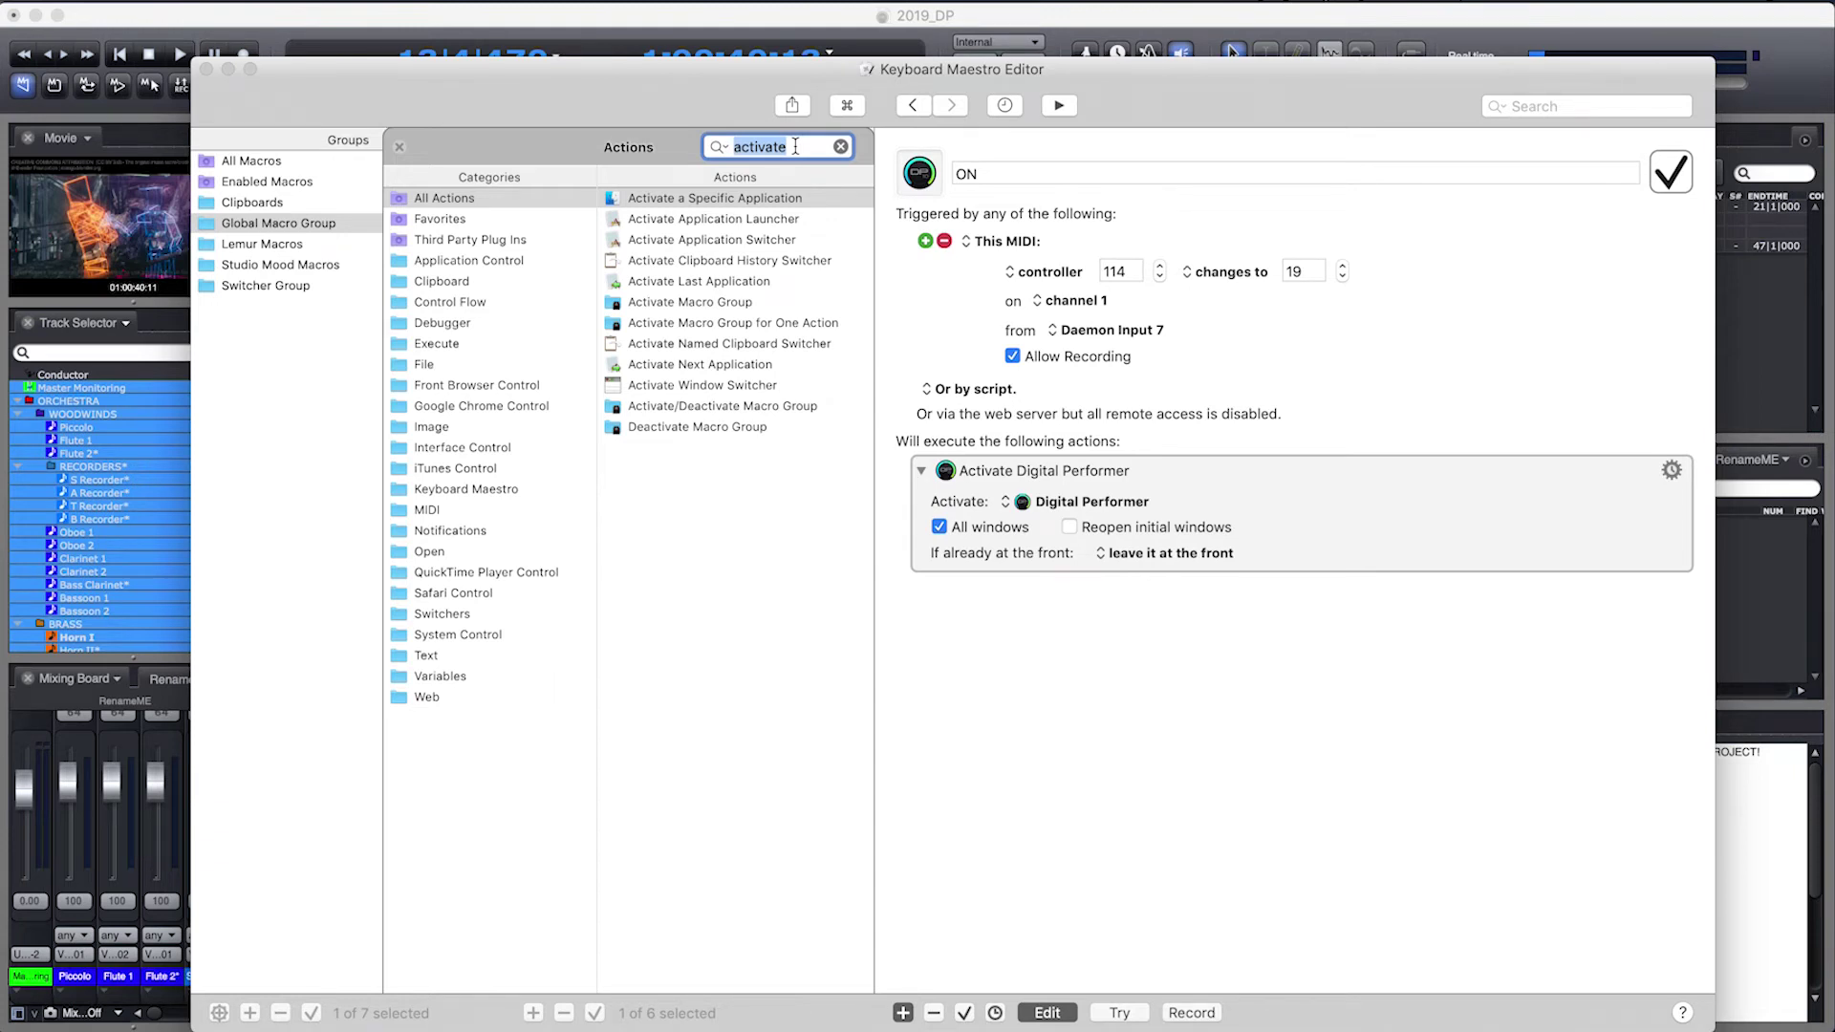
Step: Add a Pause action of 0.2 seconds to the ON macro after the Digital Performer activation
text(wait)
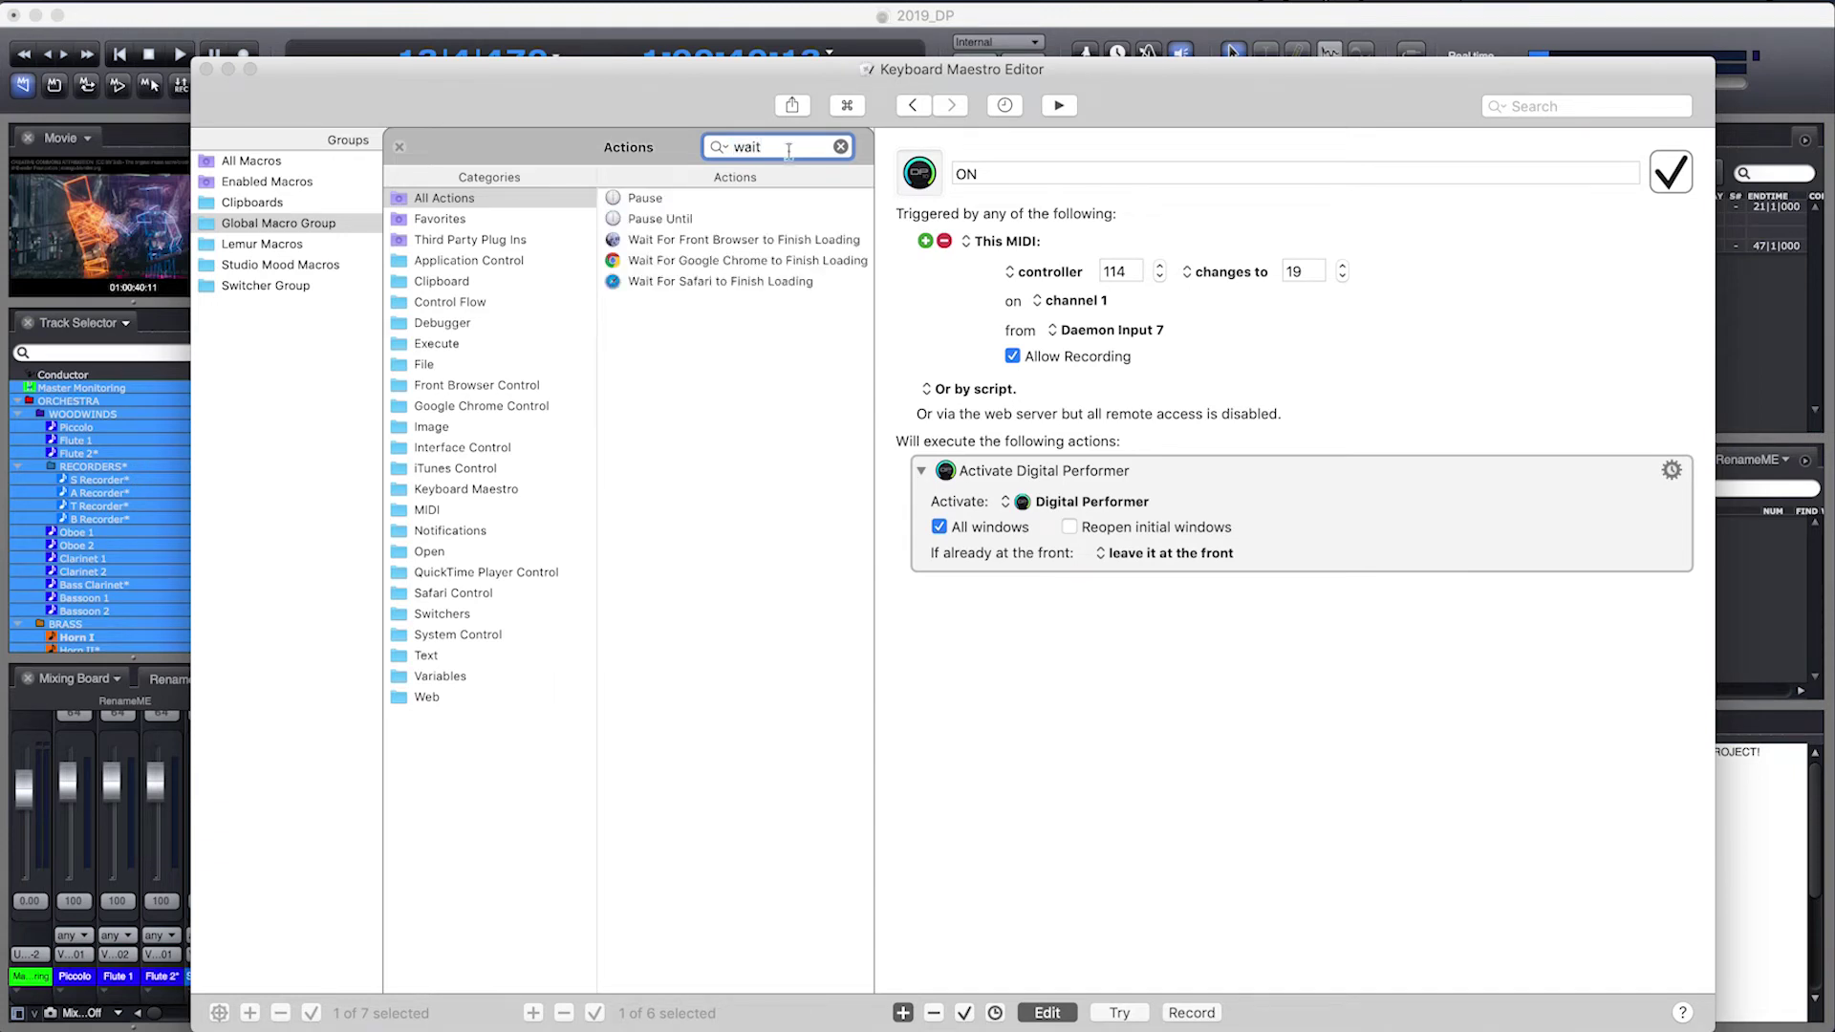
double_click(652, 197)
text(0.2)
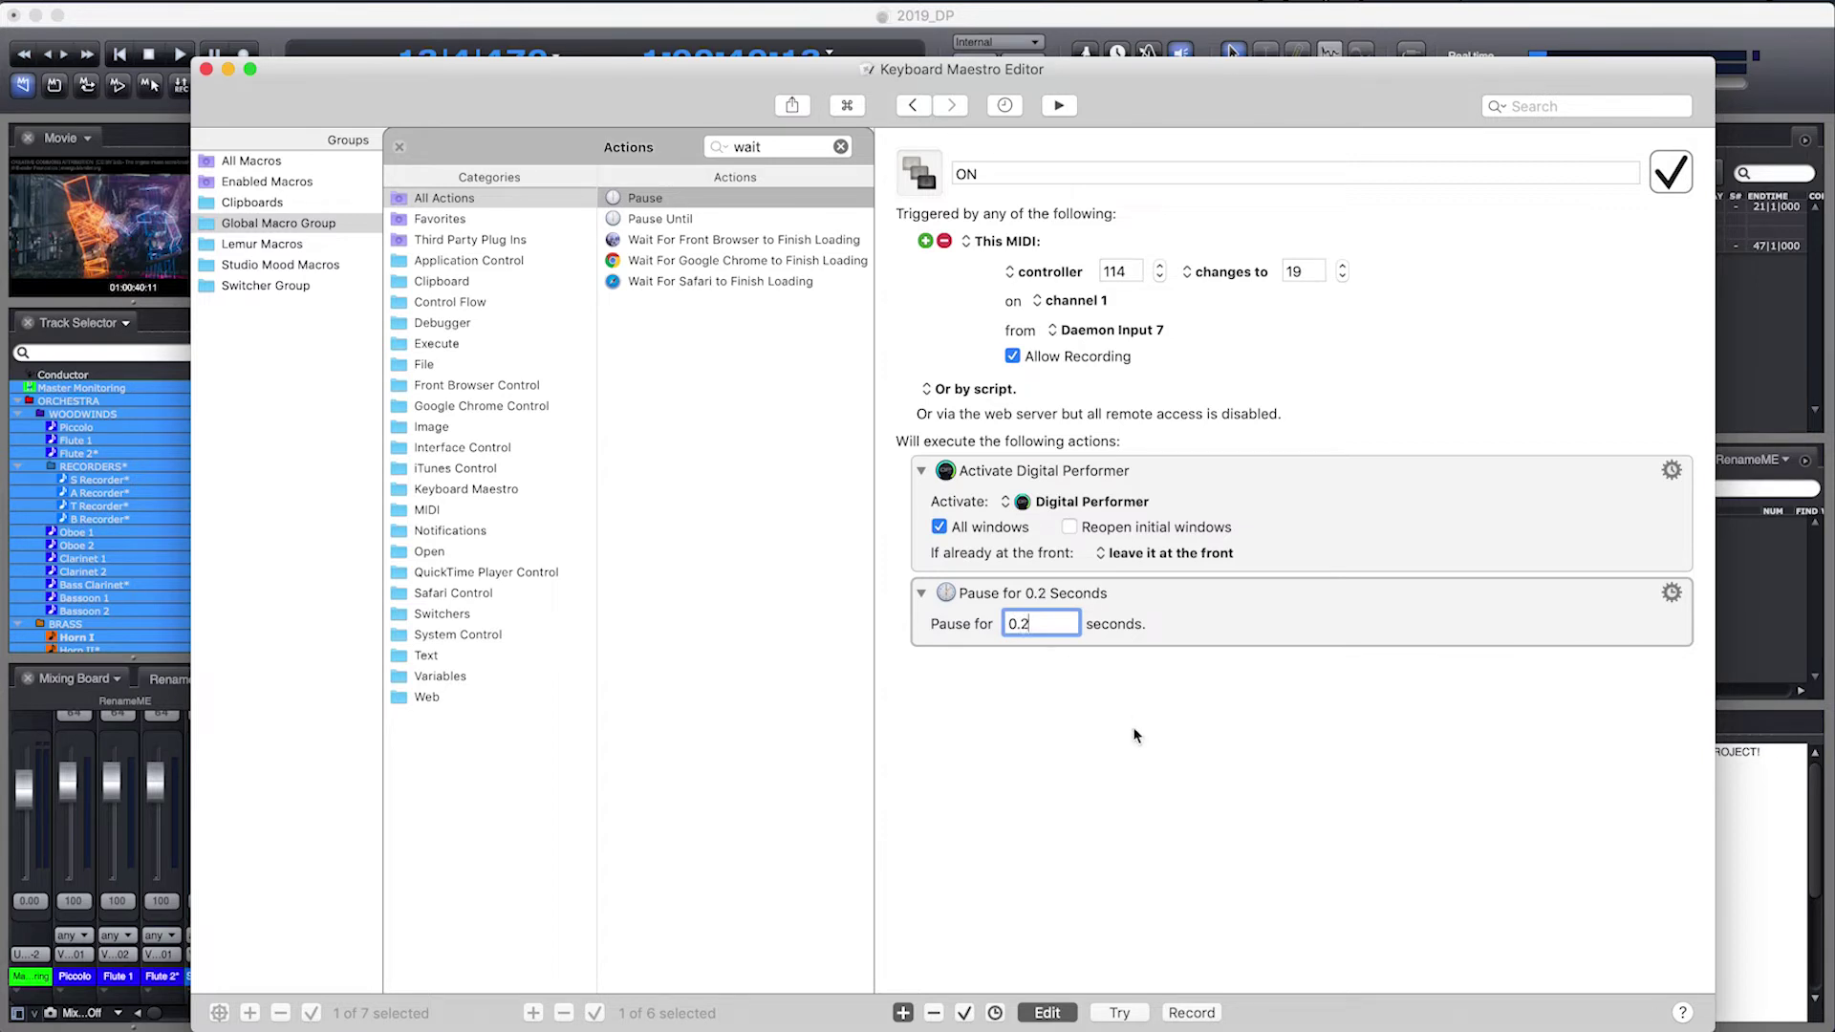
key(super+a)
Step: Add a Click at Found Image action to the ON macro, using a screenshot of the docked Movie title as its image
click(807, 144)
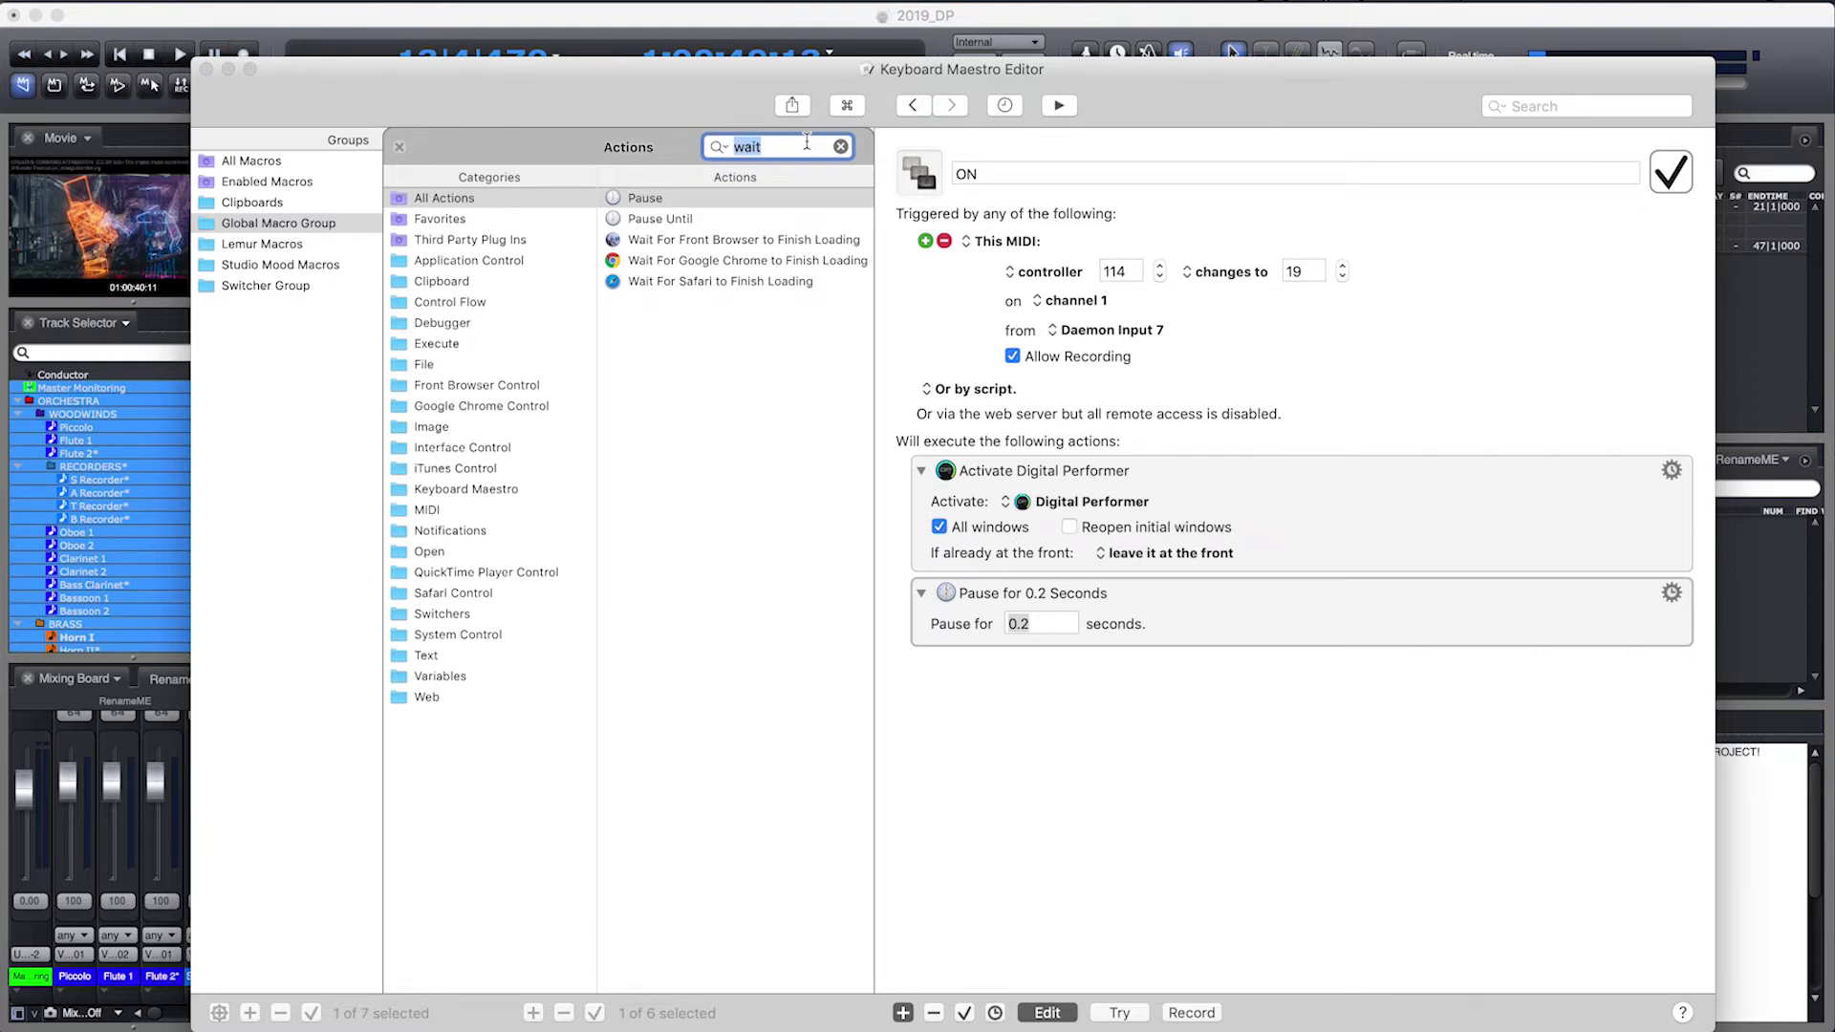
text(image)
double_click(688, 219)
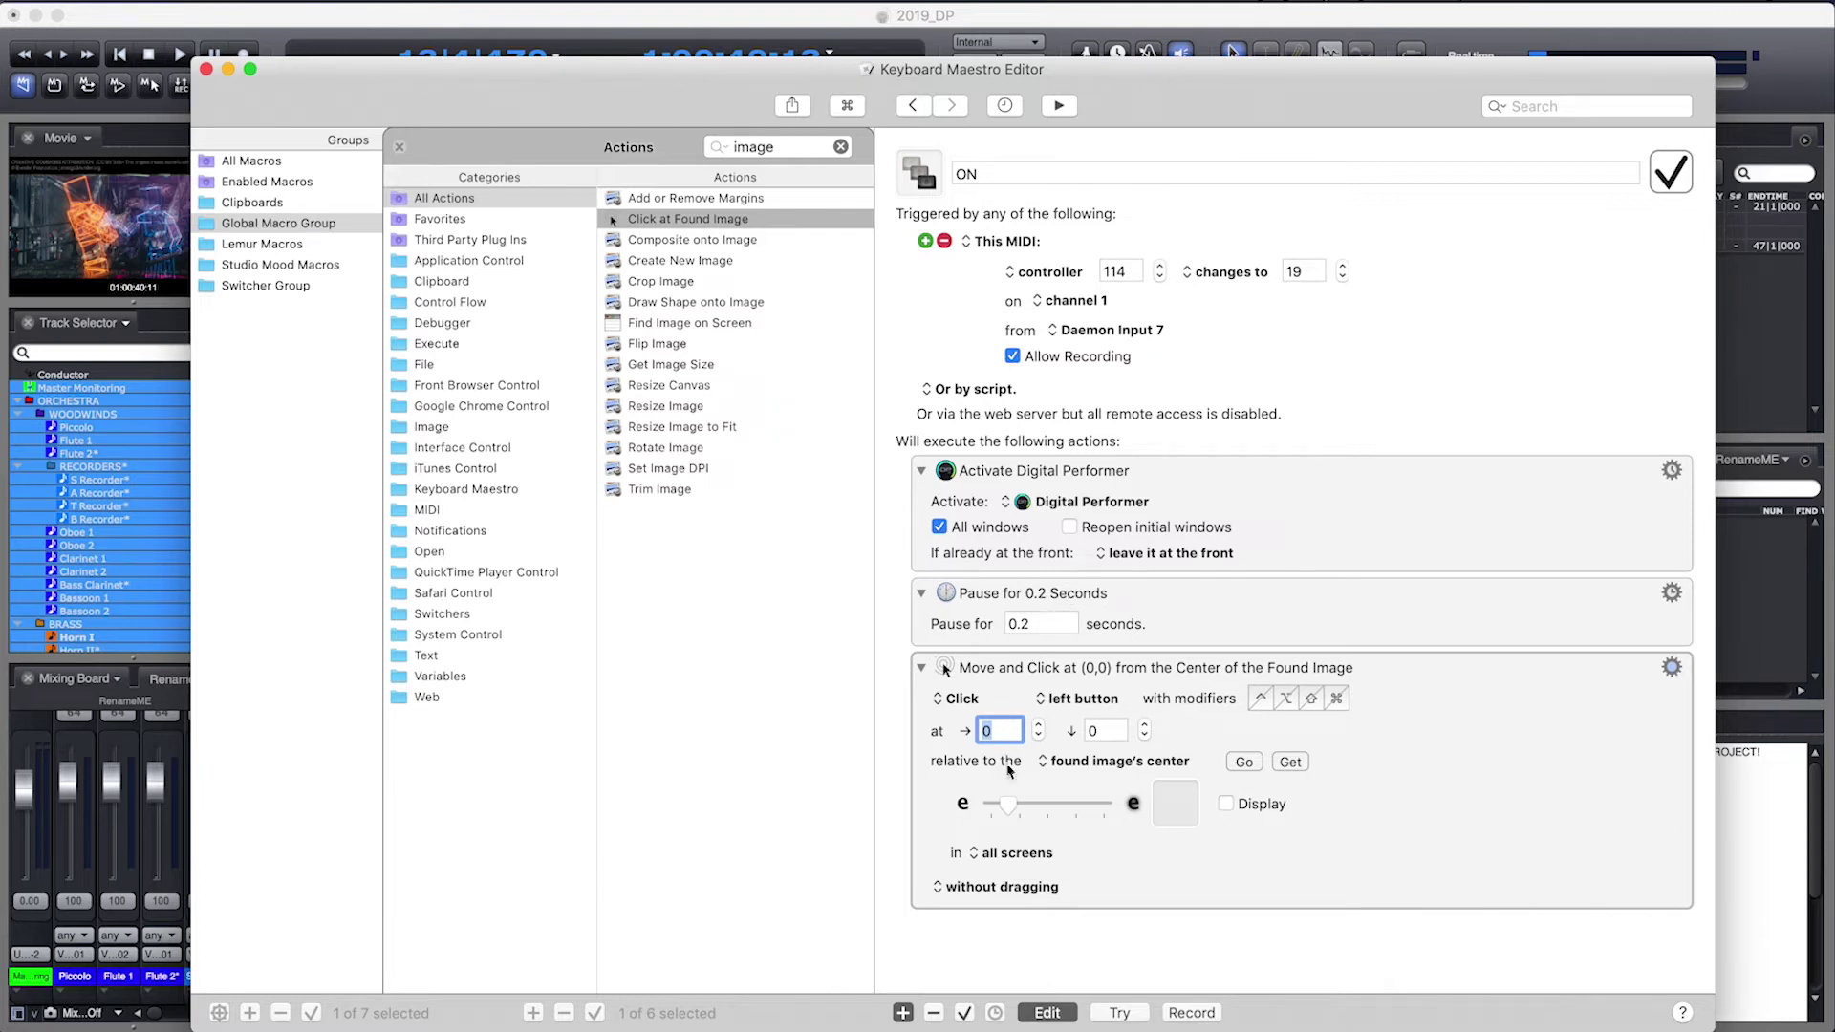
click(1221, 683)
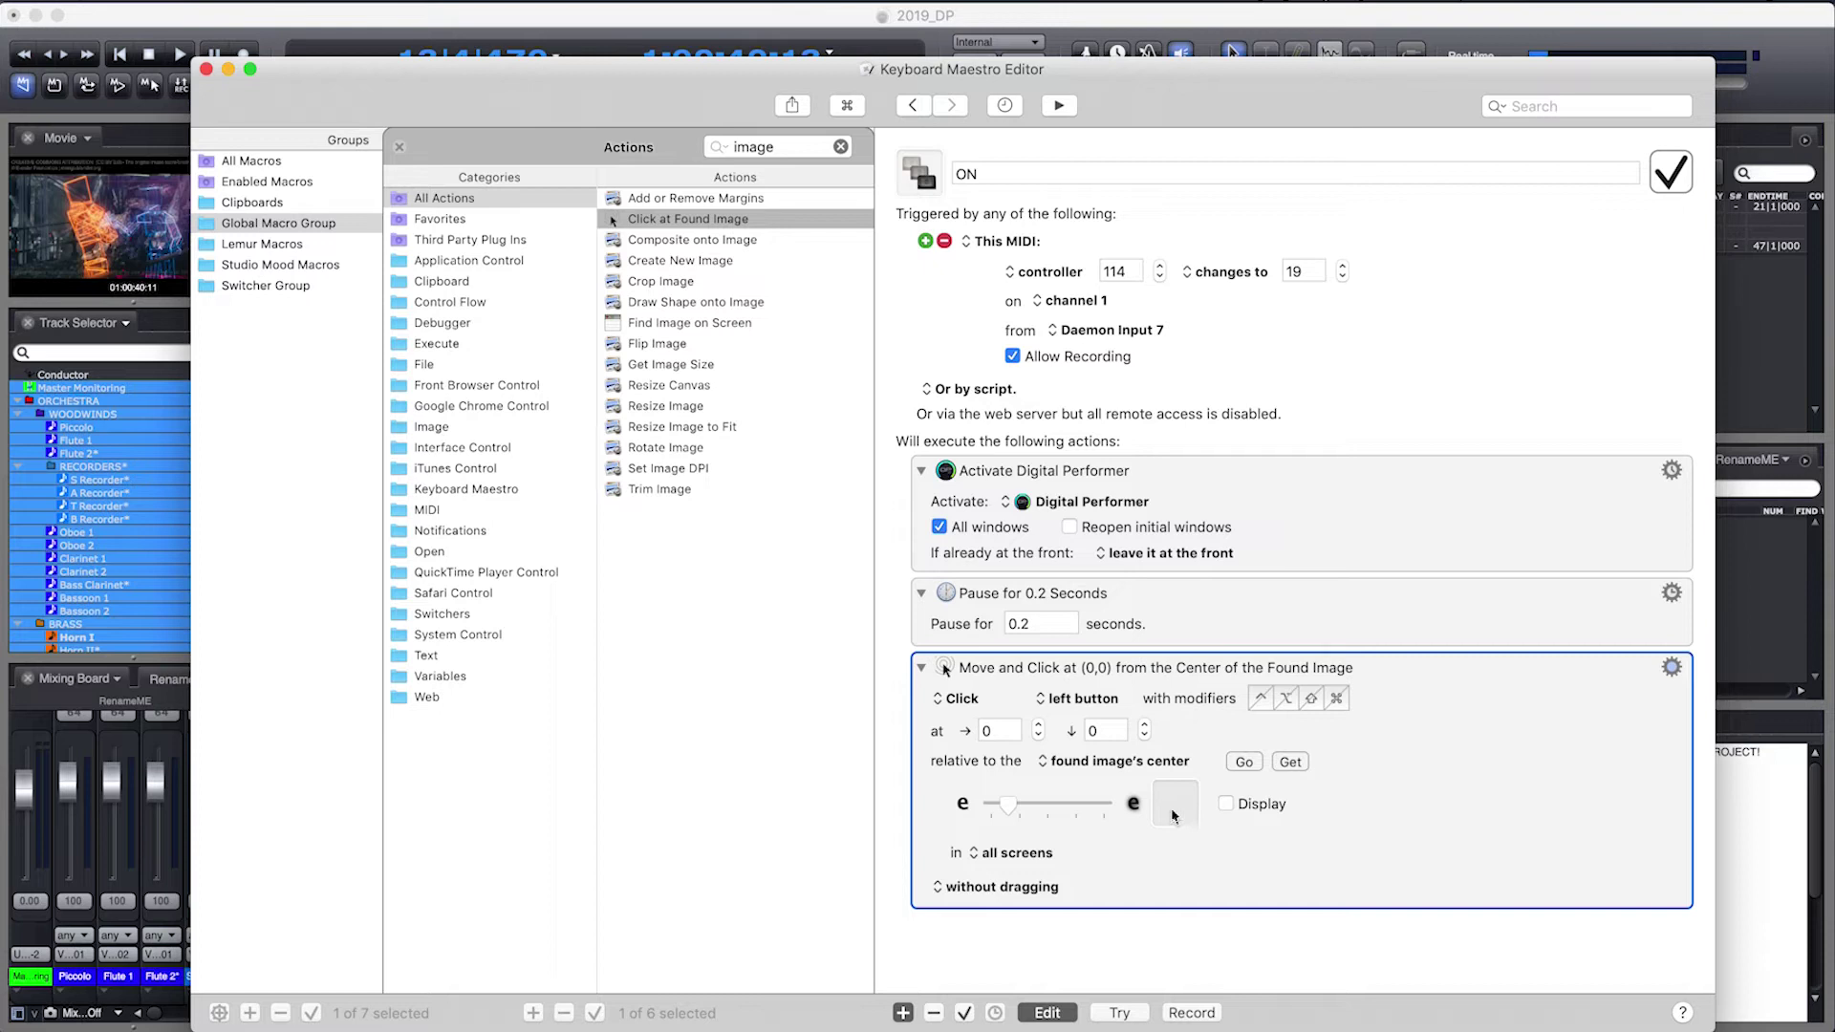
click(212, 26)
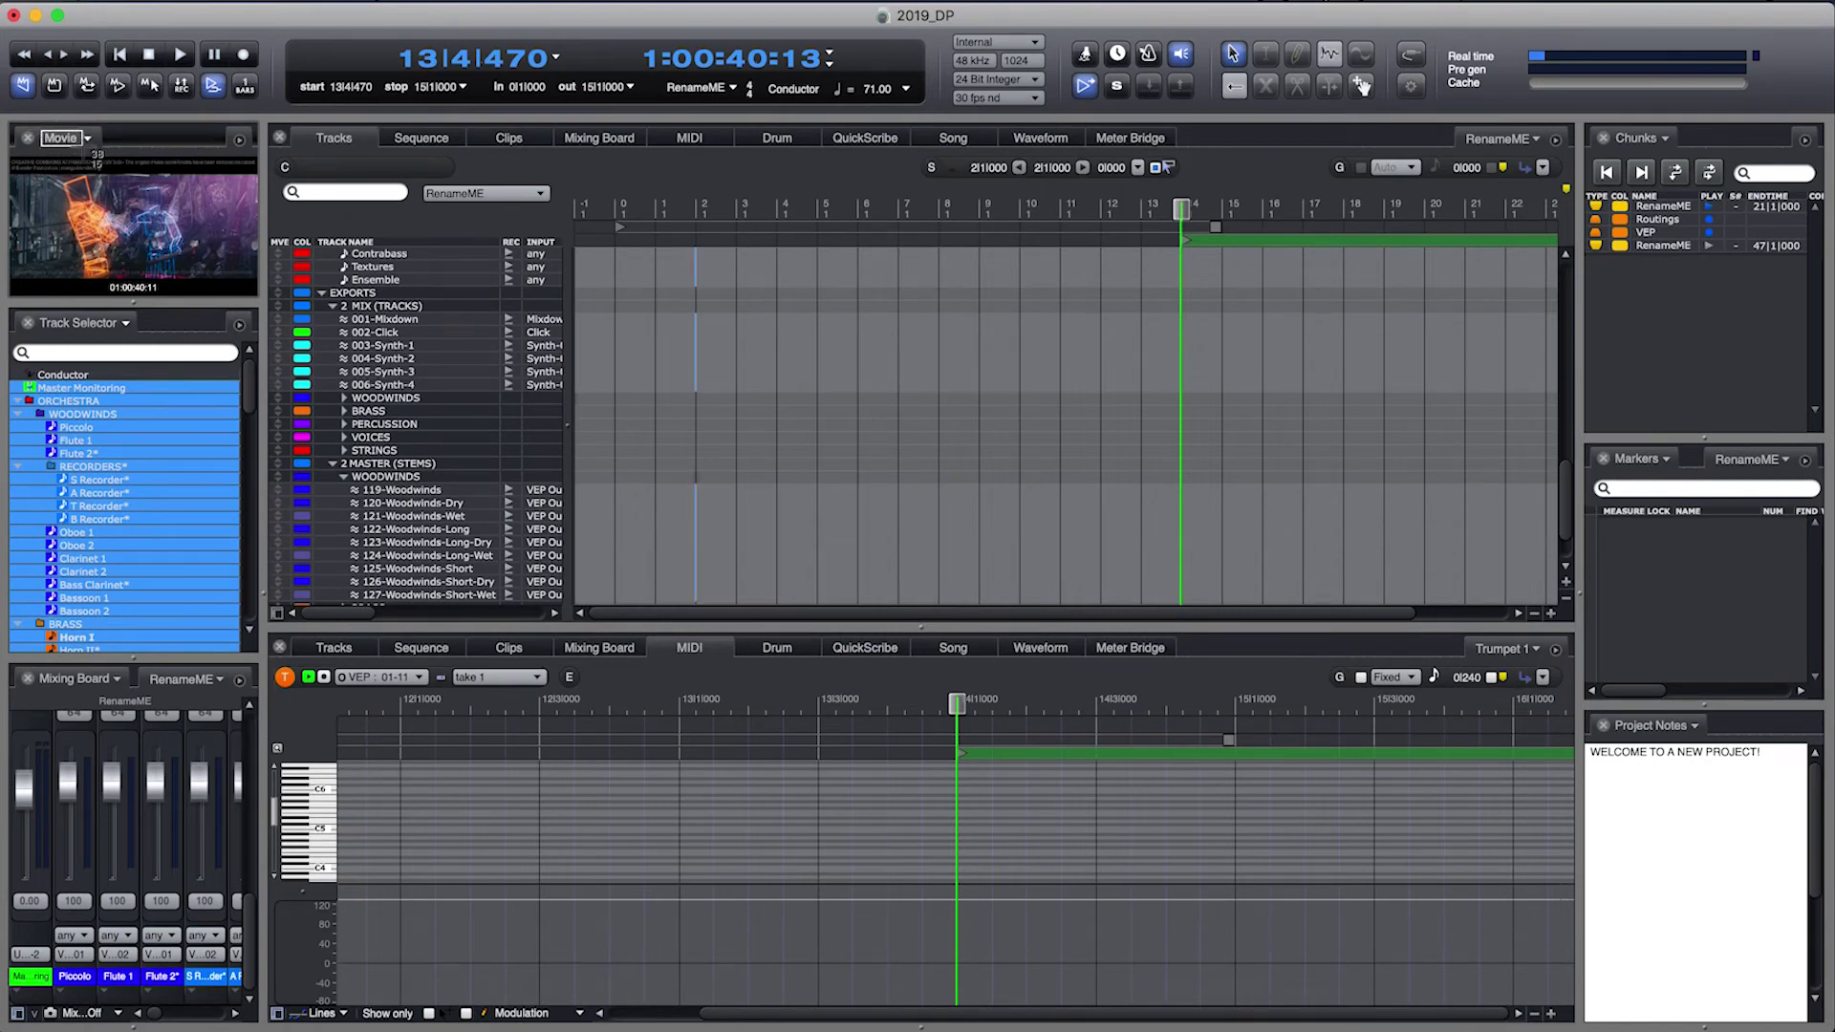
key(Escape)
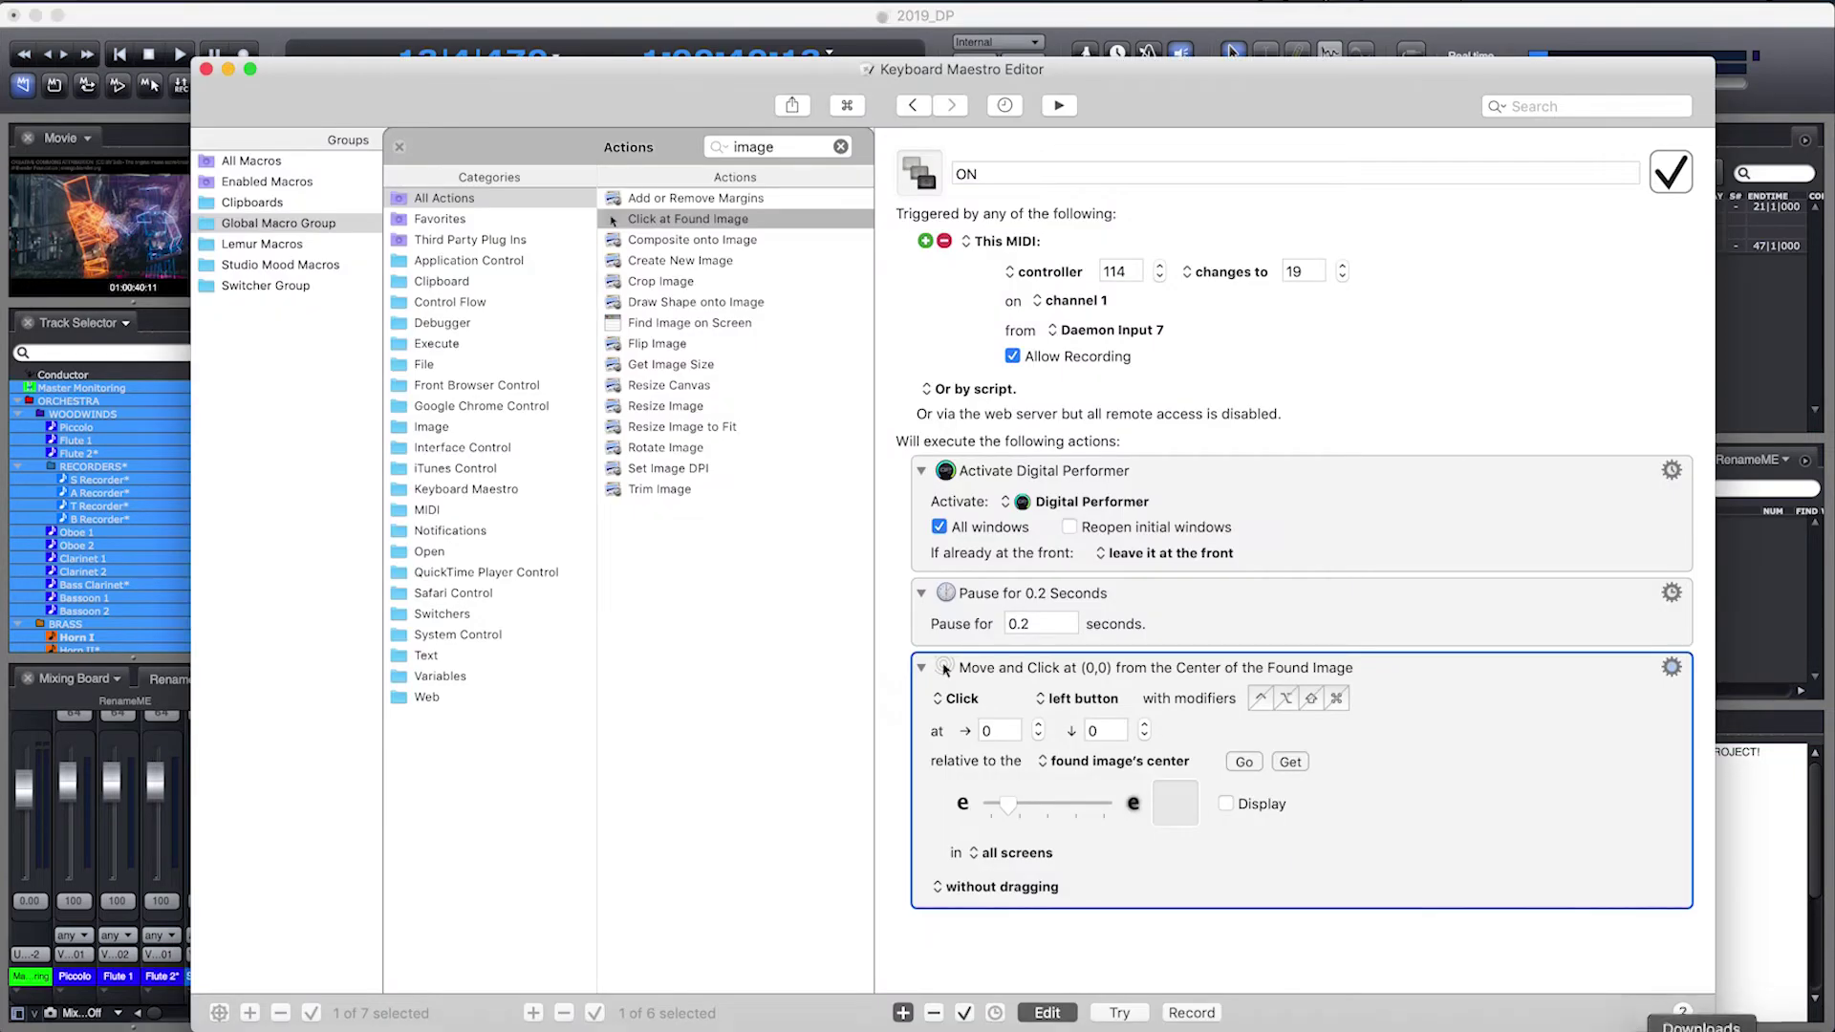
drag(1592, 951, 1183, 810)
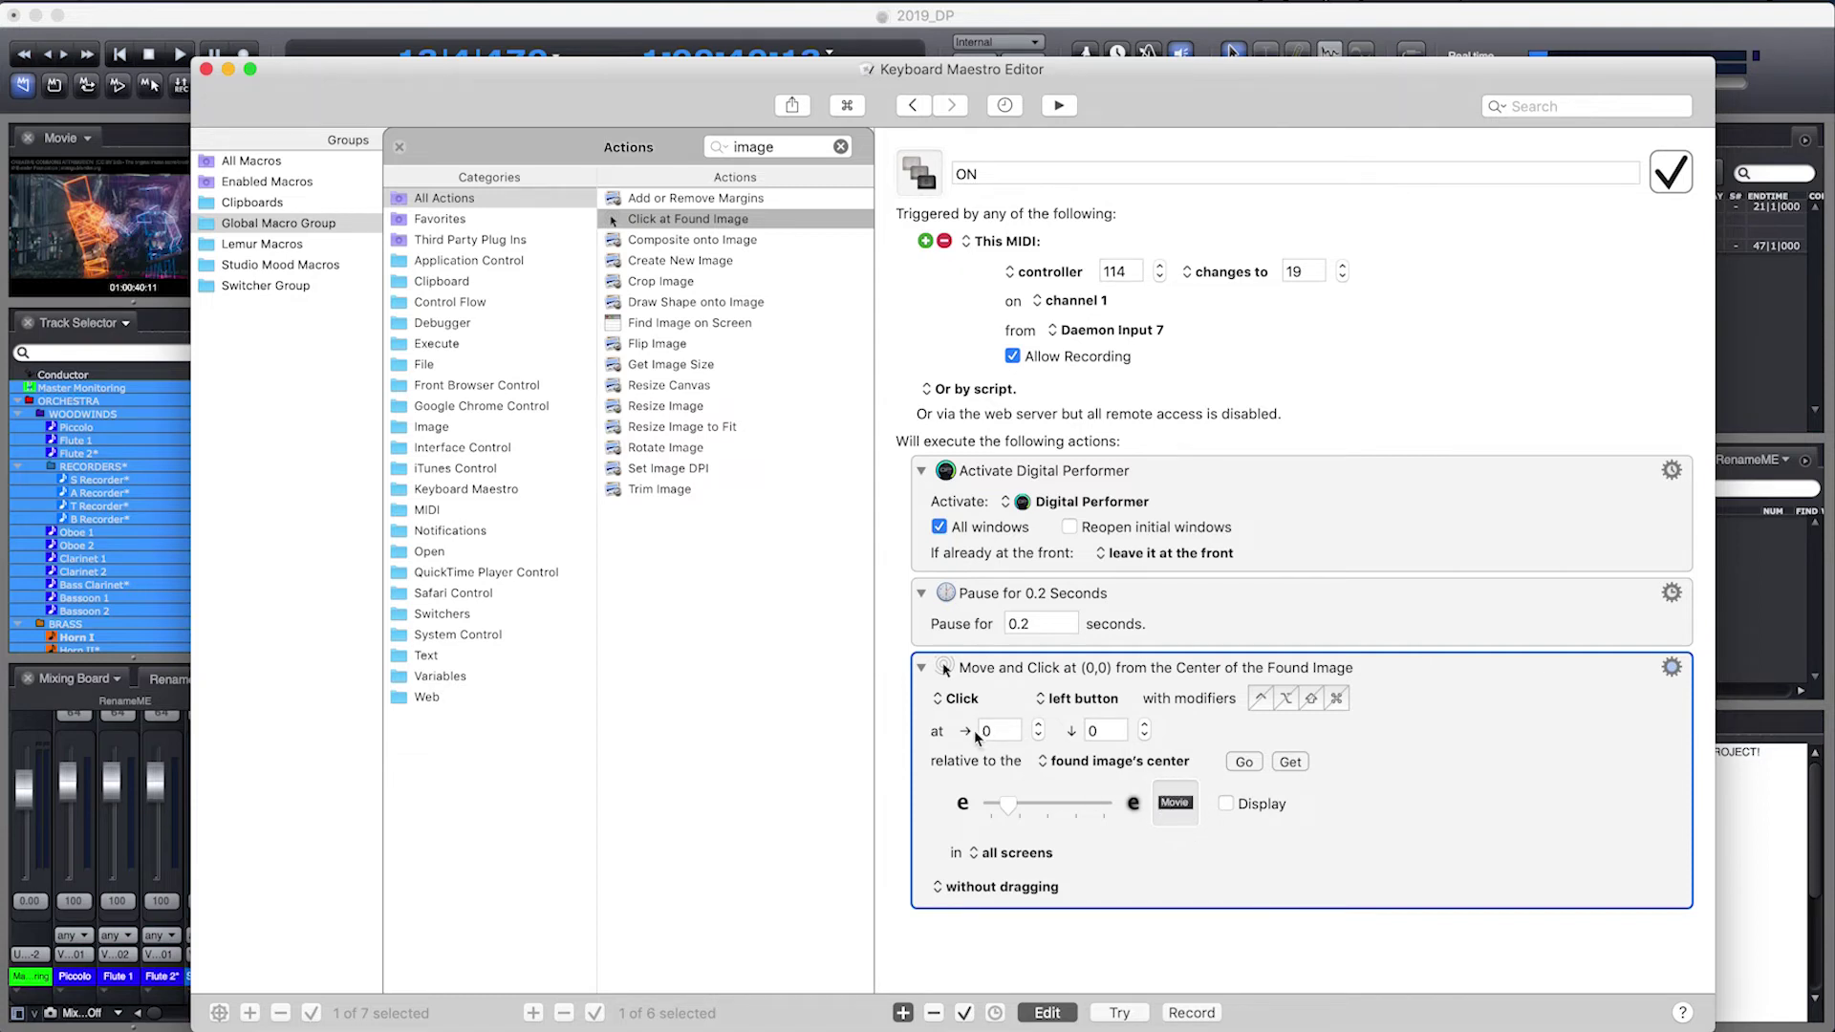
Step: Set the found-image action to double click, relative to the image's bottom right corner, with a vertical offset of 10
click(961, 699)
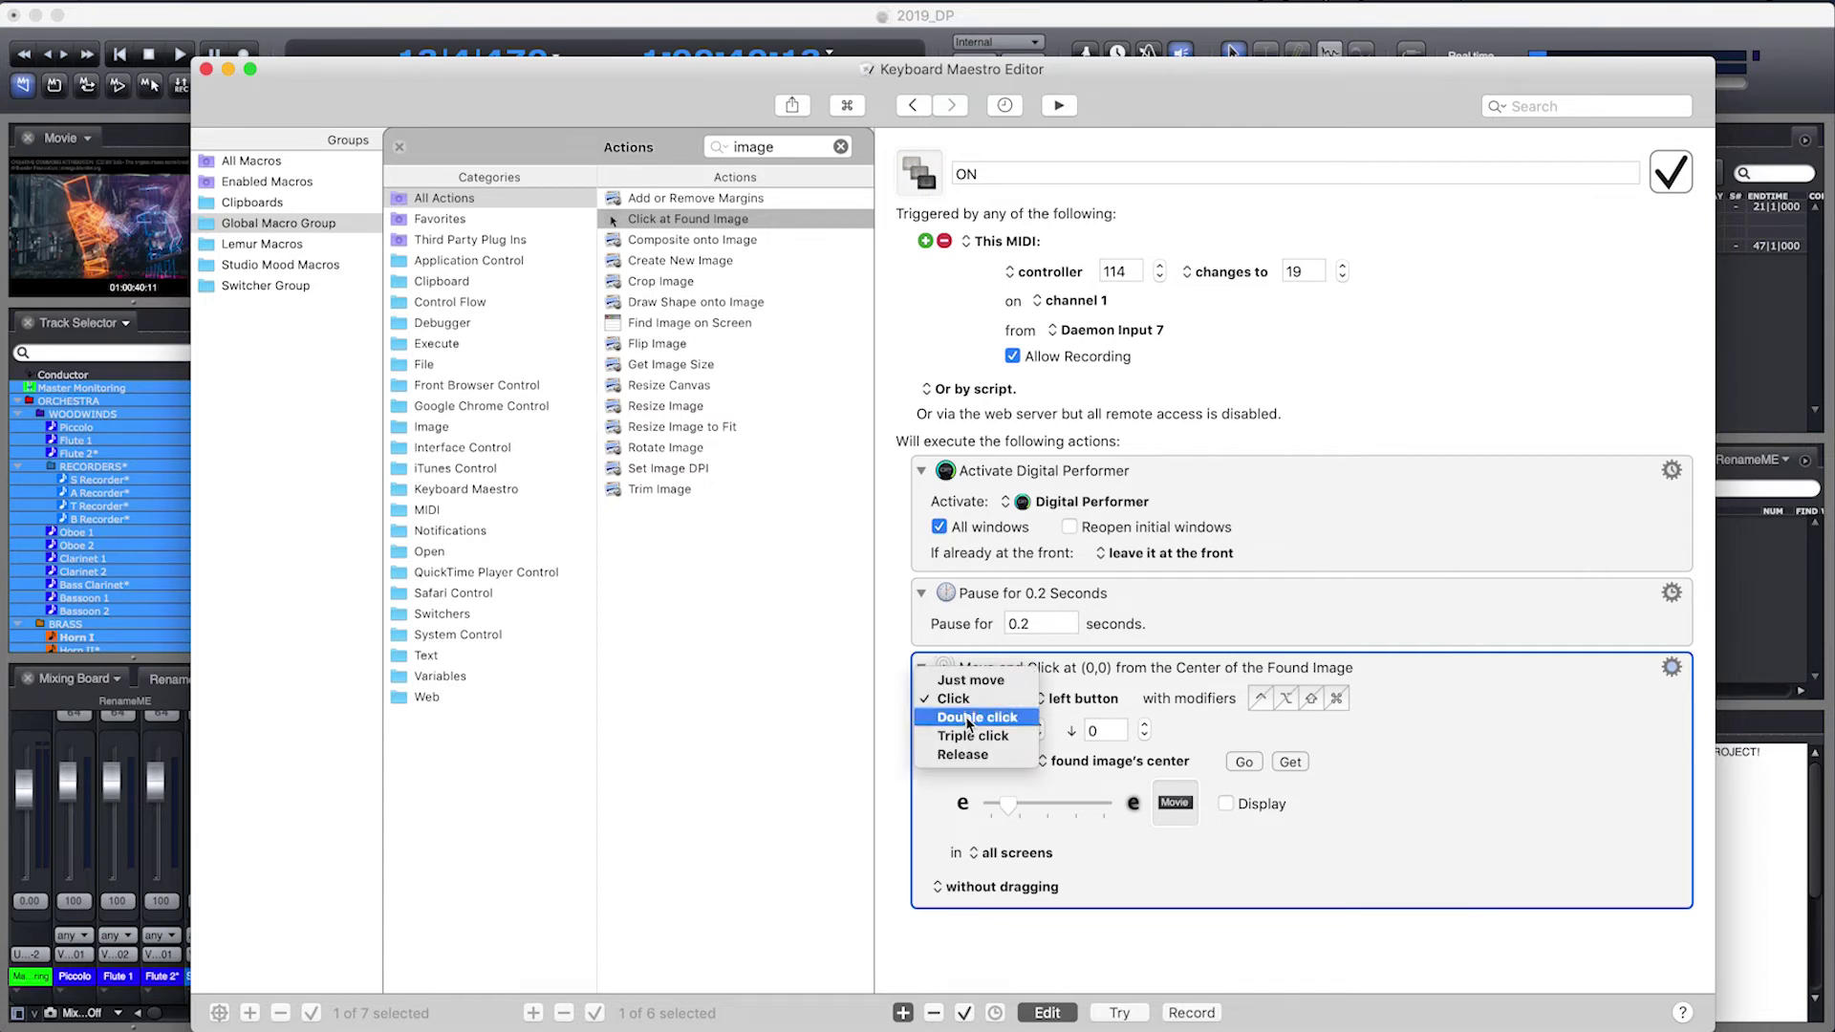
click(969, 719)
click(1083, 762)
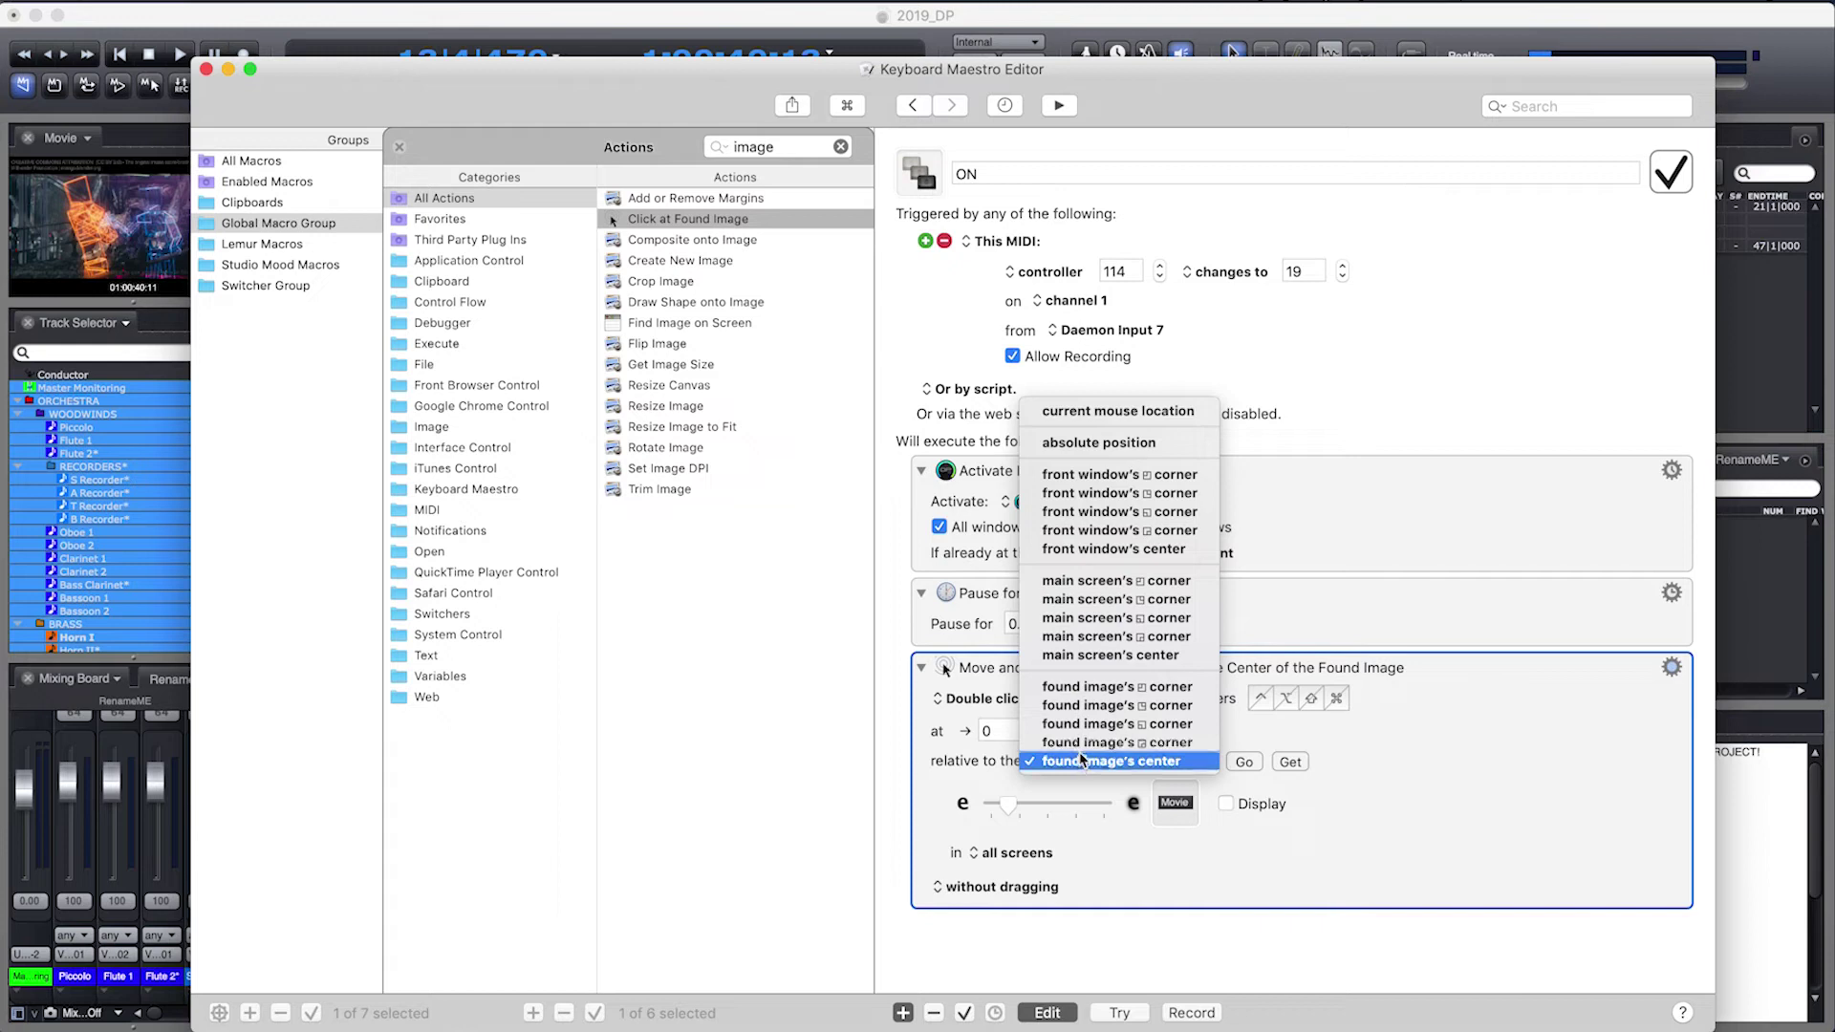
click(1083, 743)
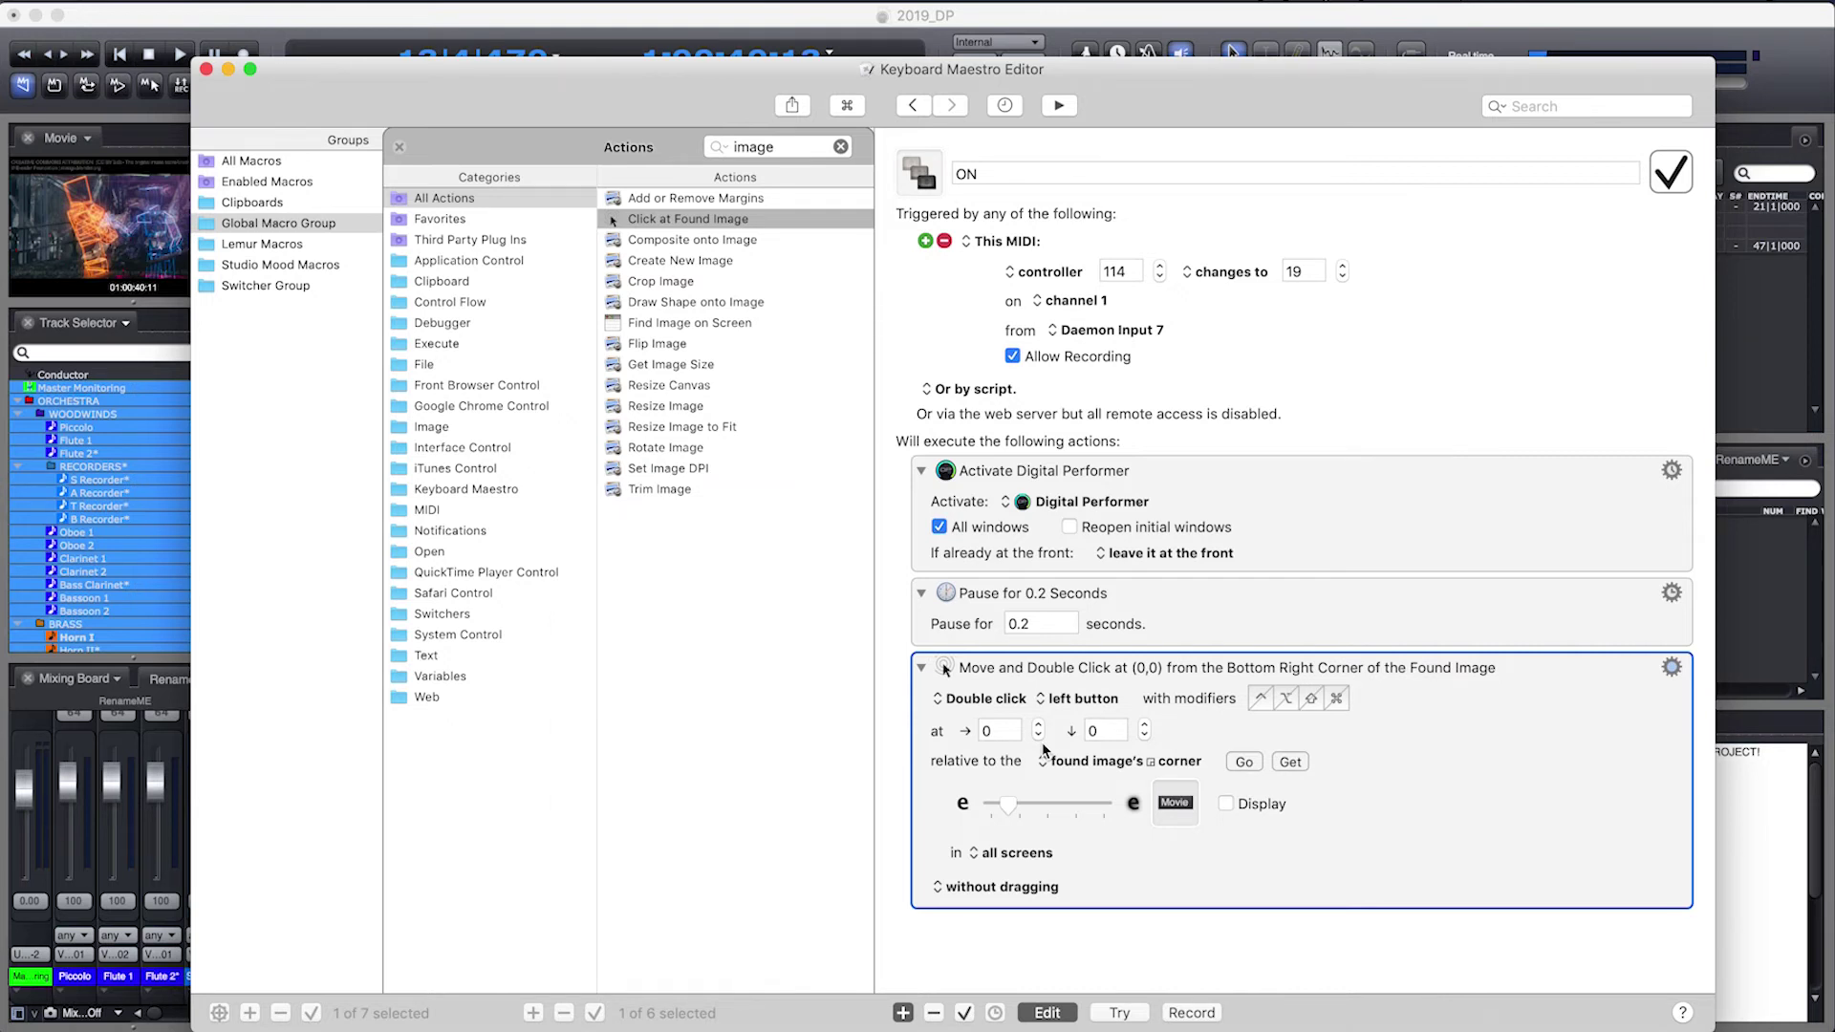
click(1112, 730)
text(10)
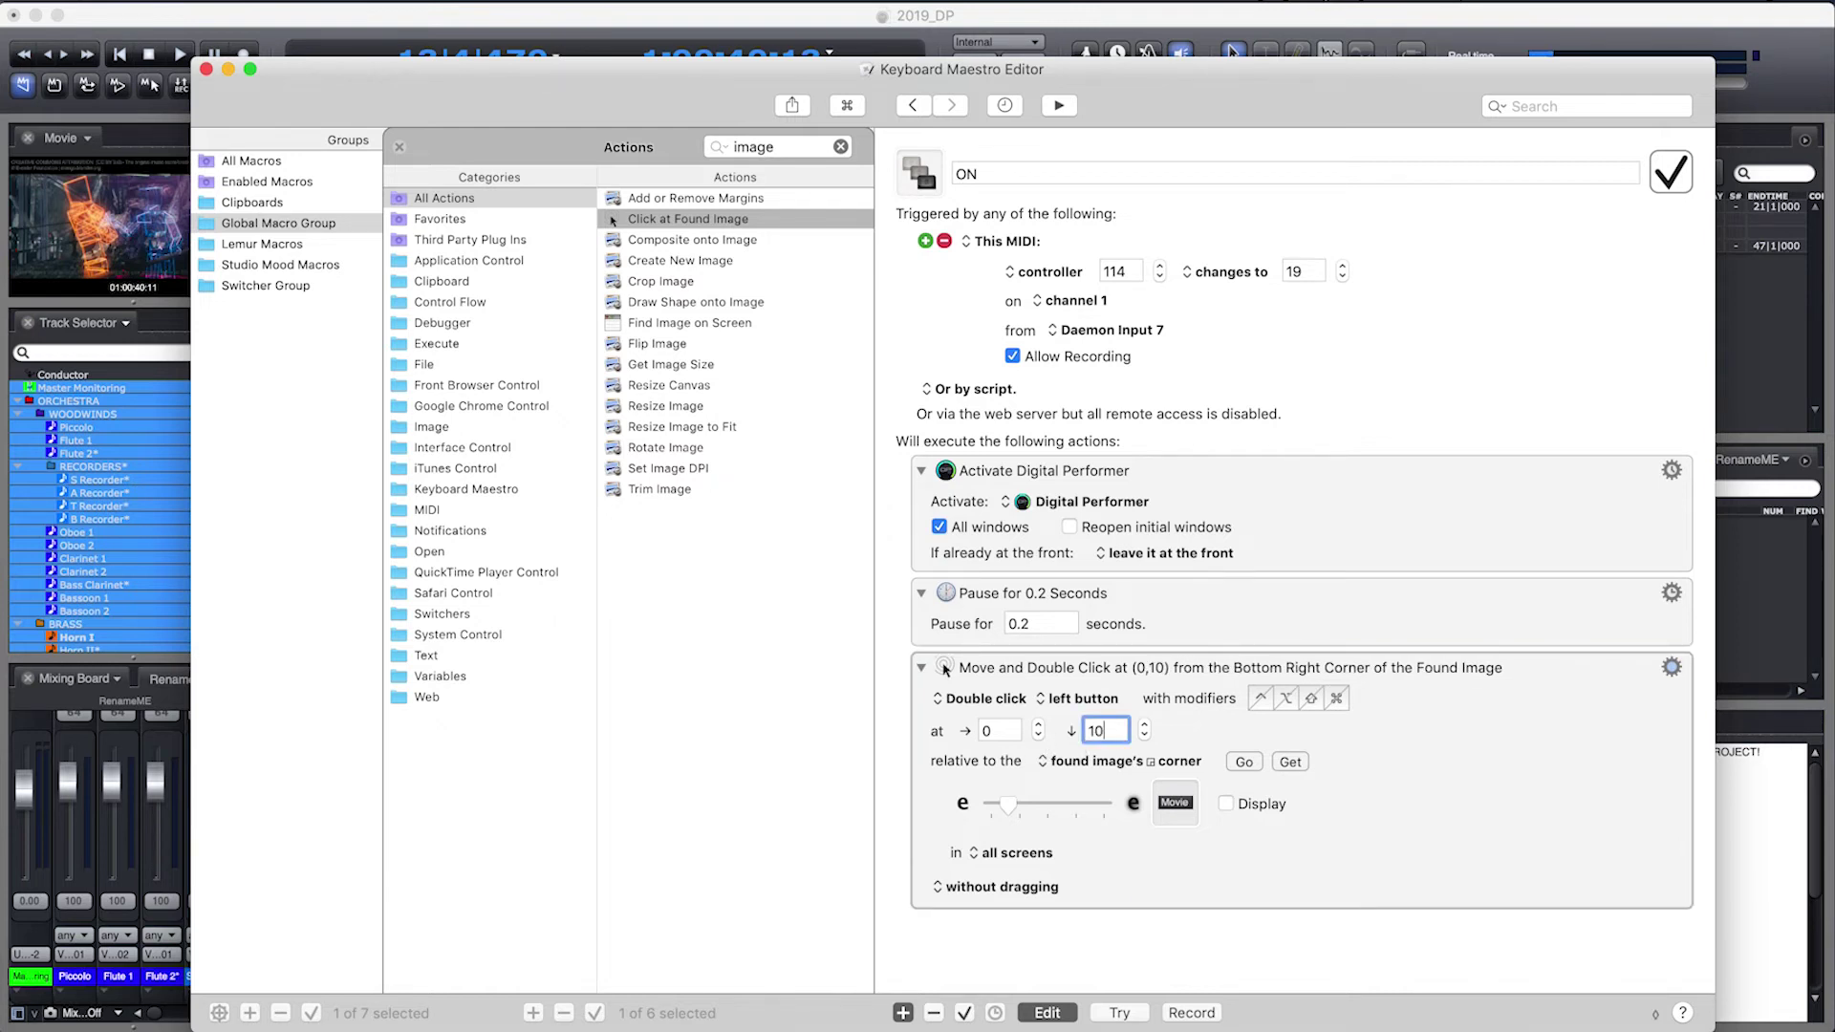
click(1539, 762)
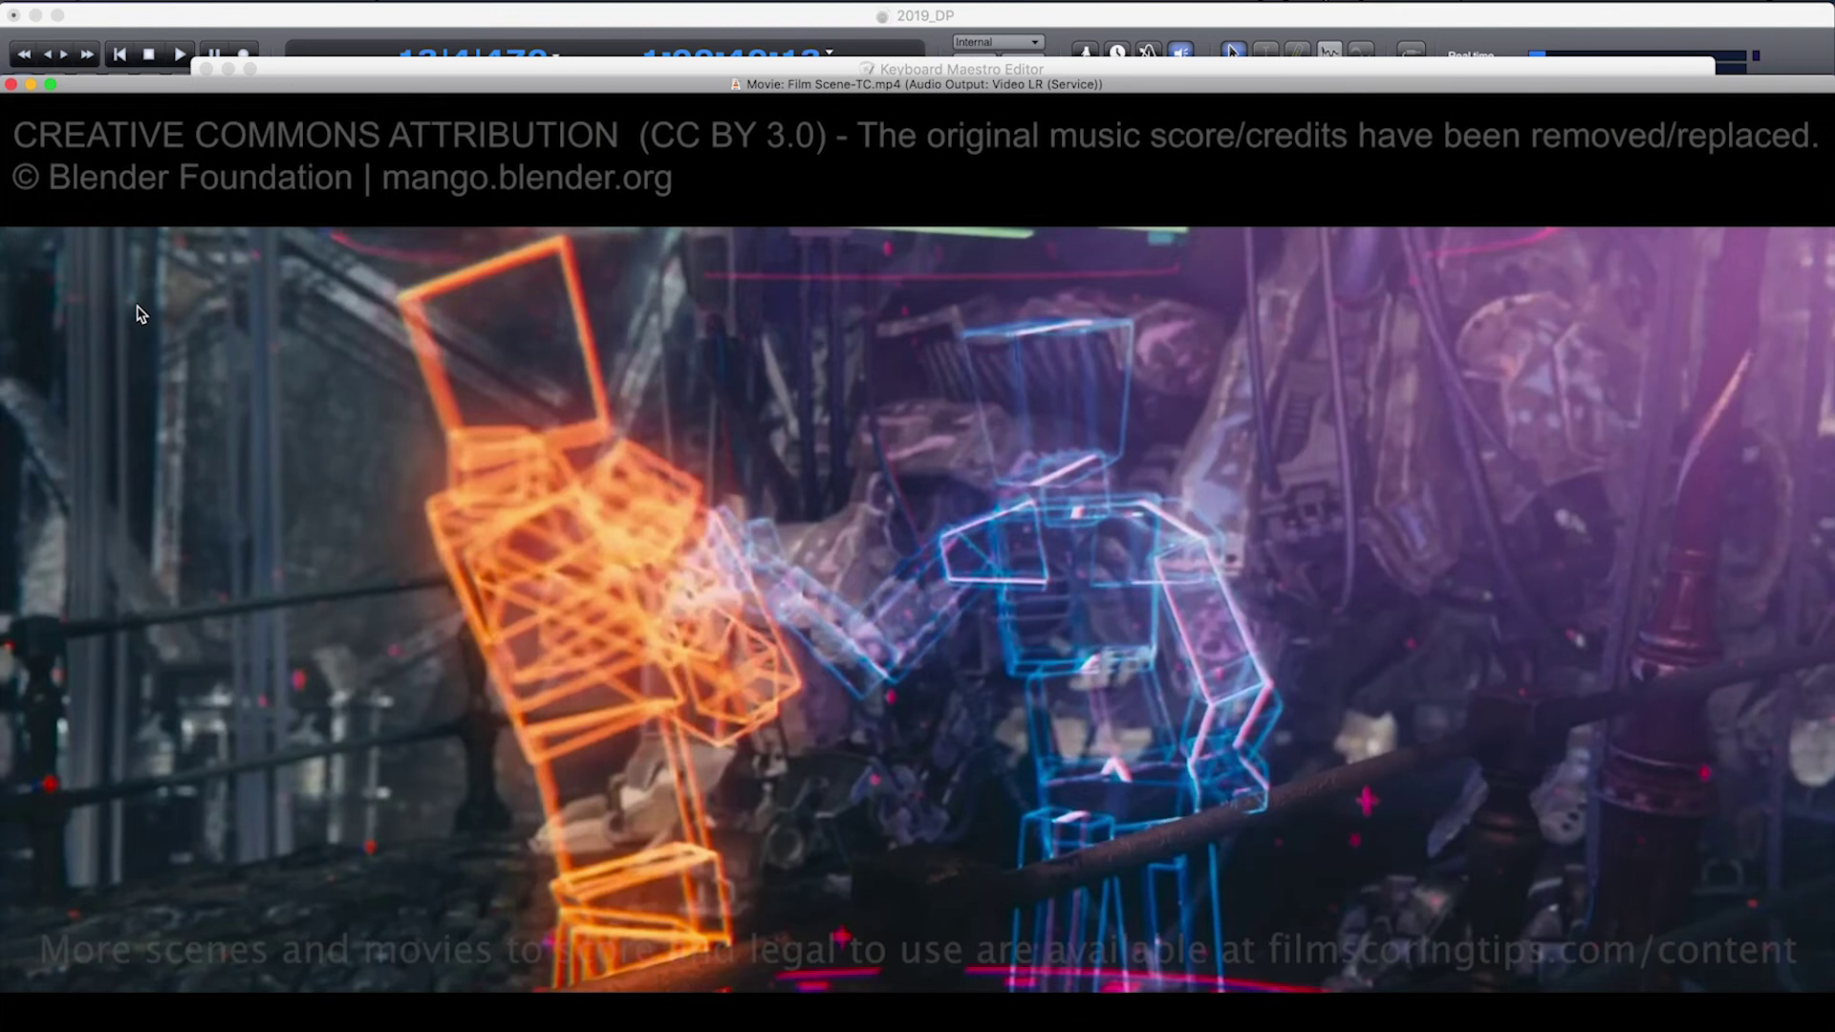
Step: Enable Restore Mouse Location for the ON macro's double-click action, and try toggling the movie in Digital Performer
key(super+Tab)
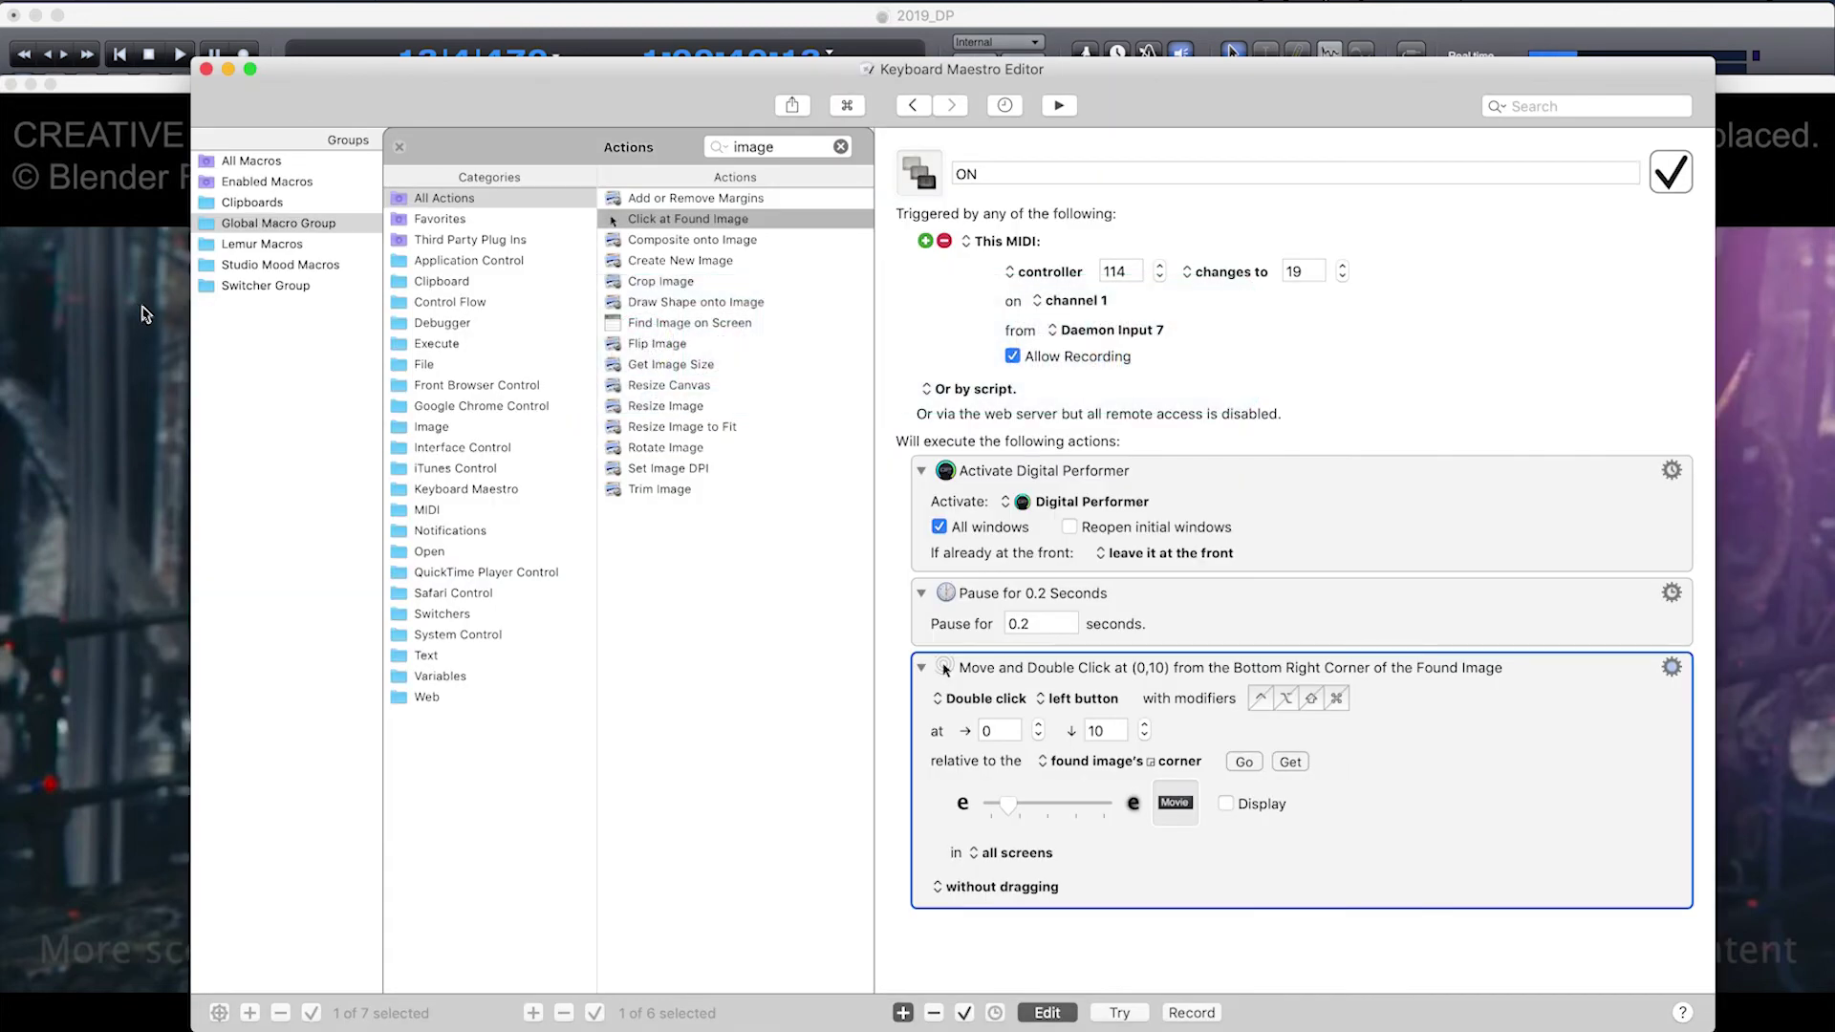
click(1670, 667)
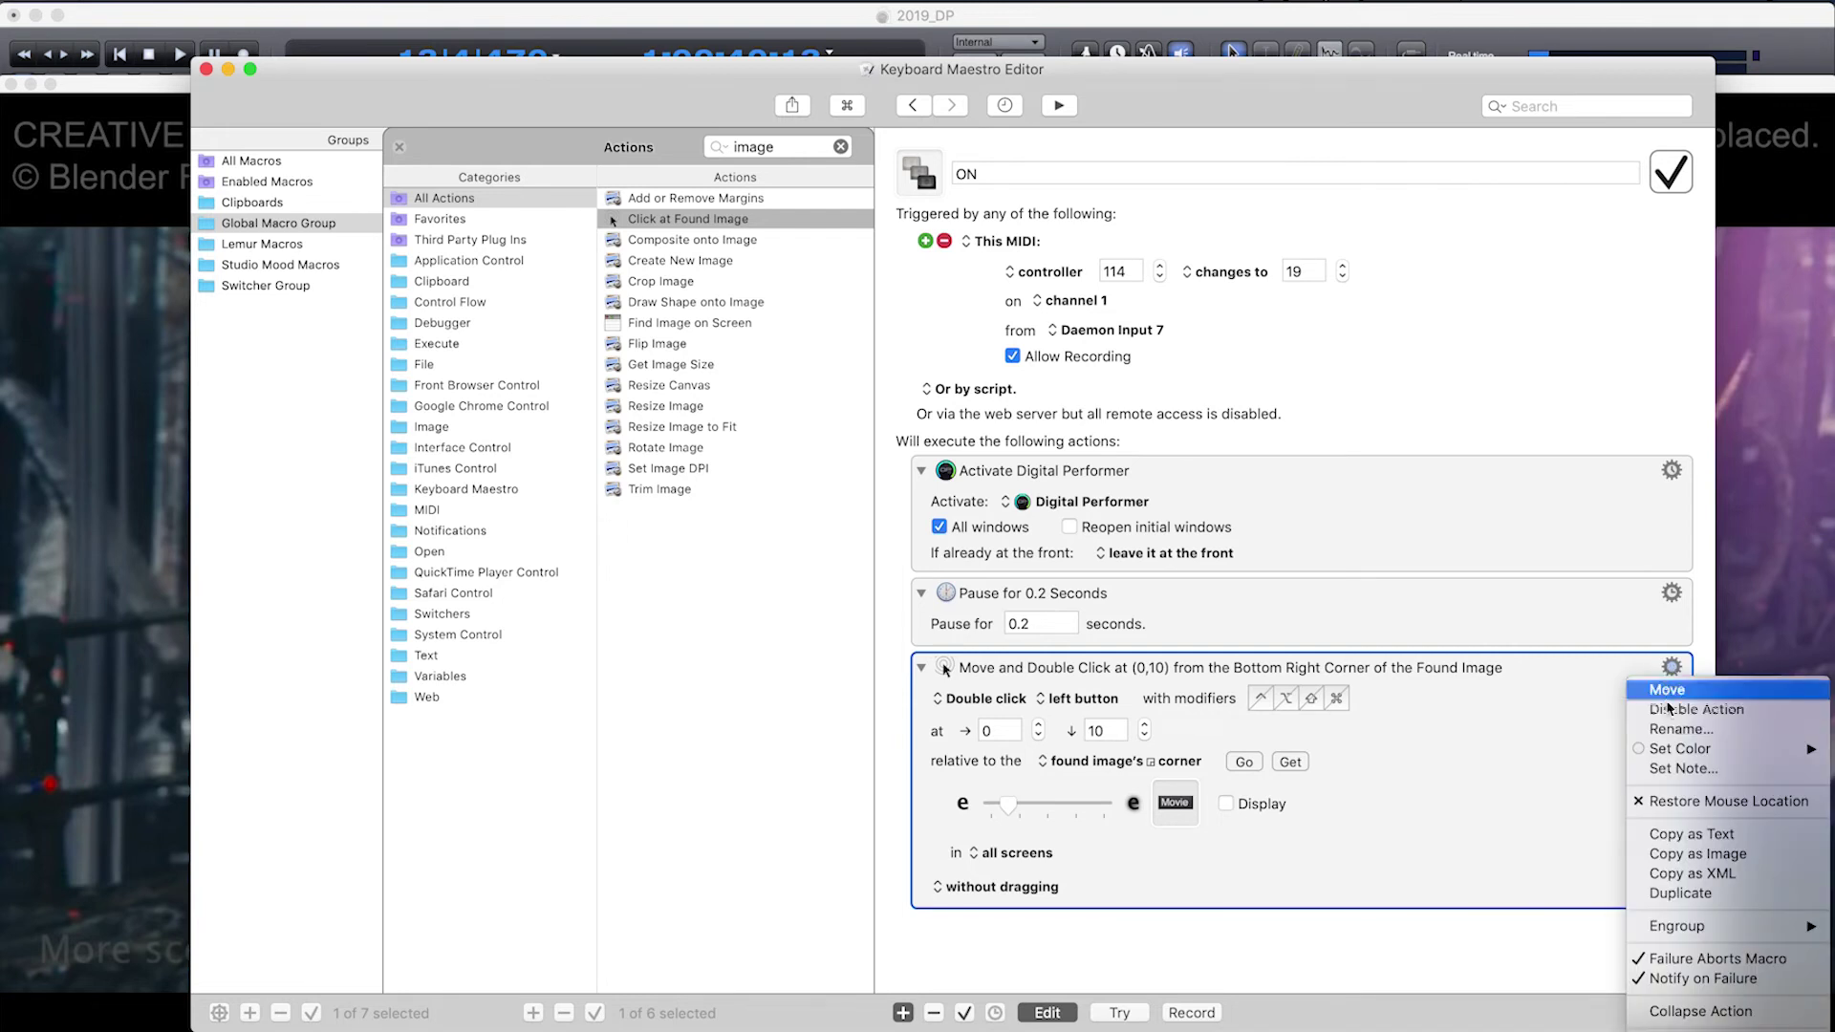
click(1707, 805)
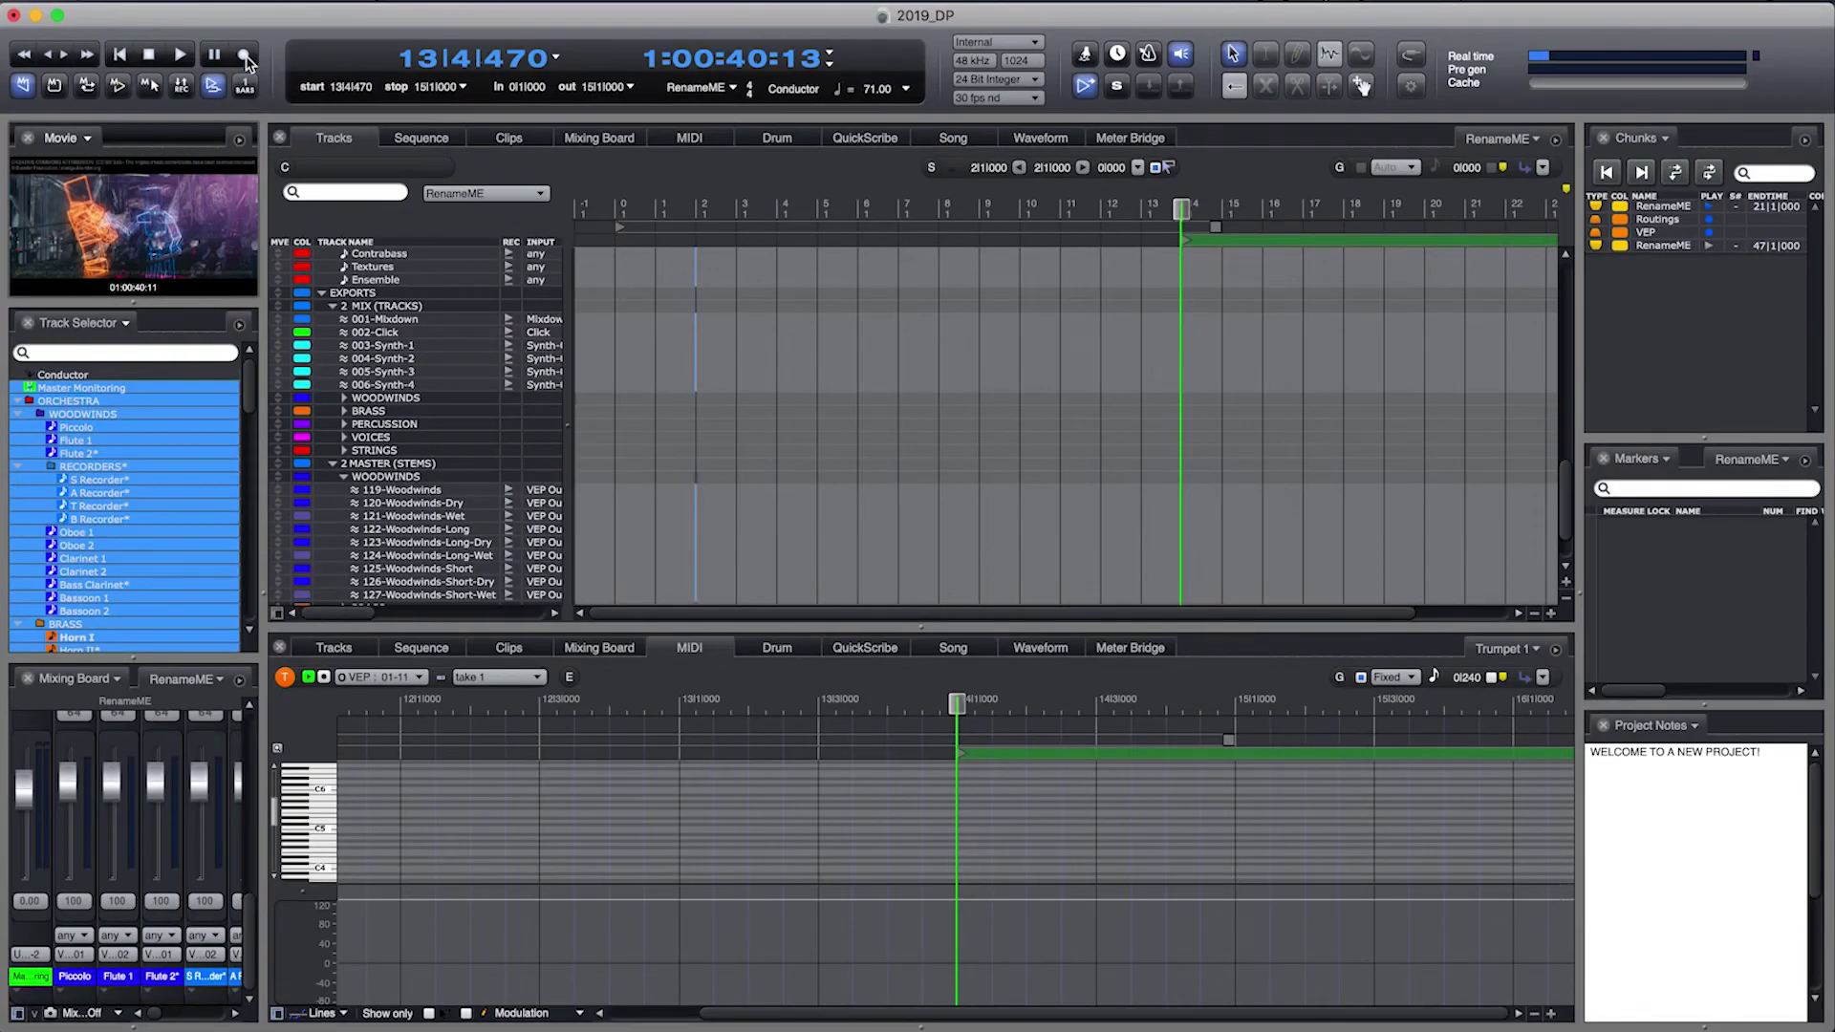
key(shift+v)
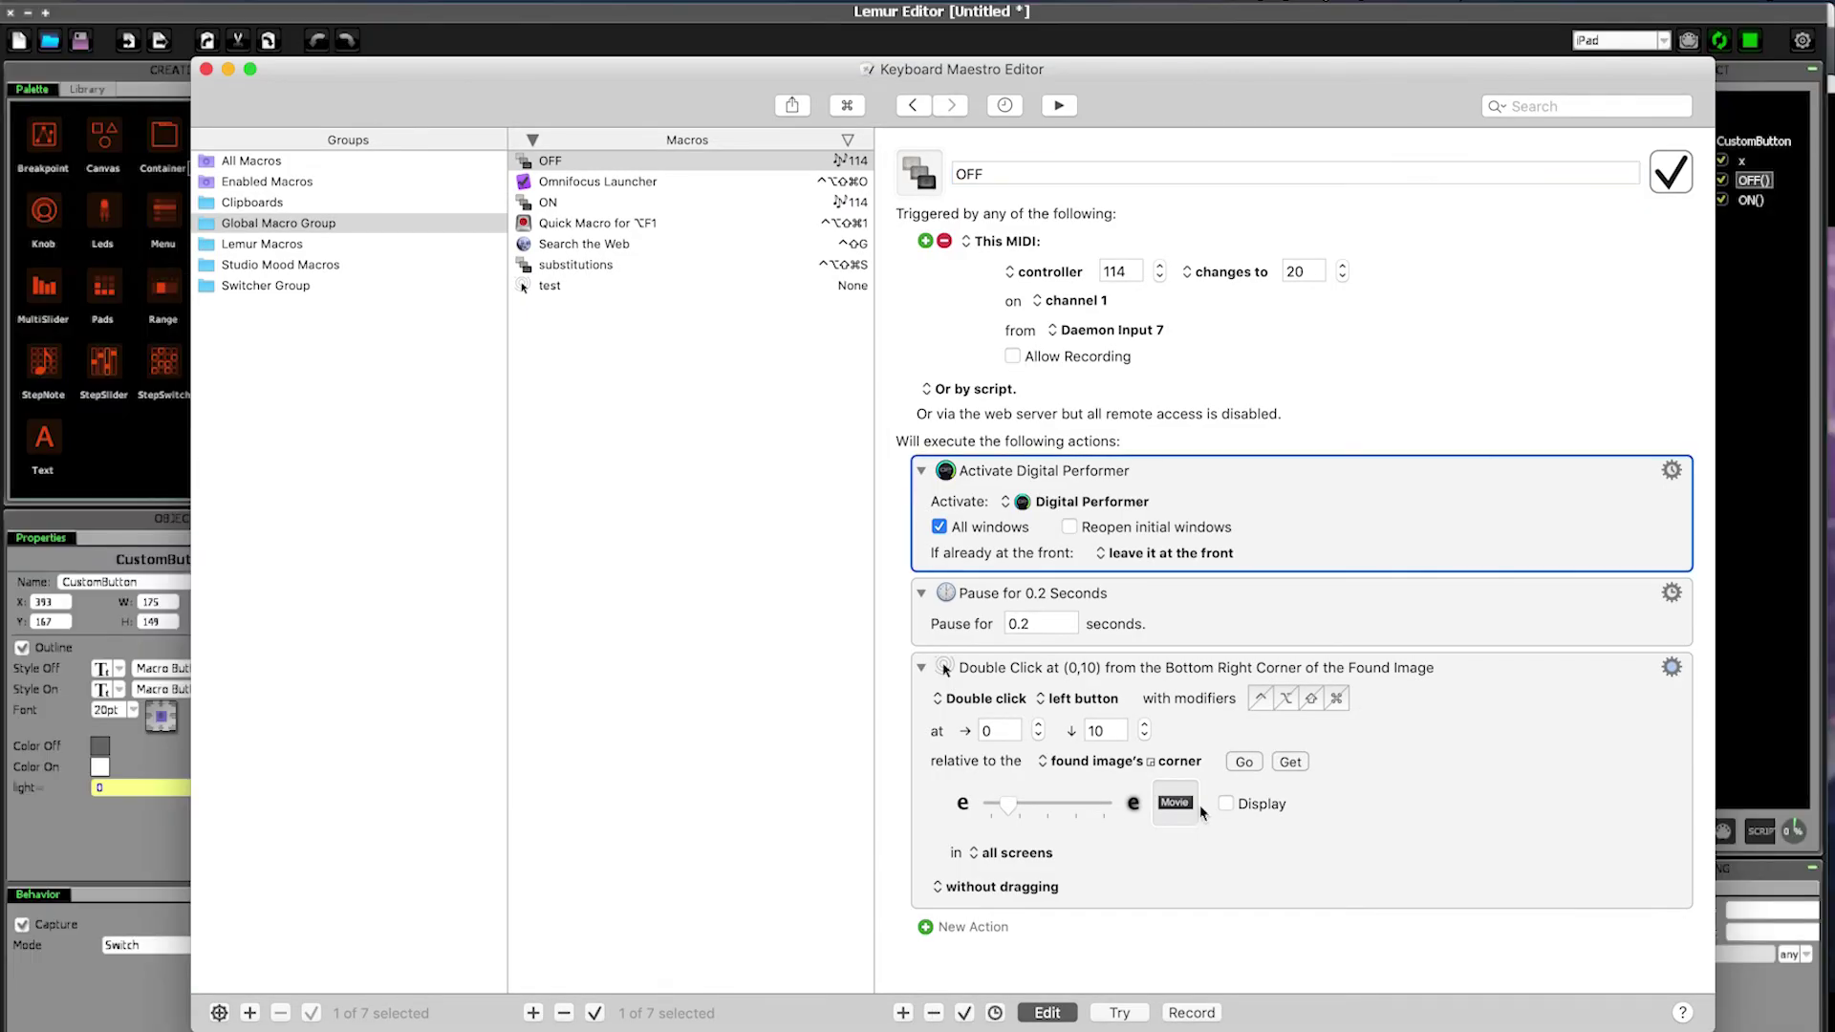
Step: Replace the OFF macro's found image with a screenshot of the word Movie from the popped-out movie window's title
click(1181, 810)
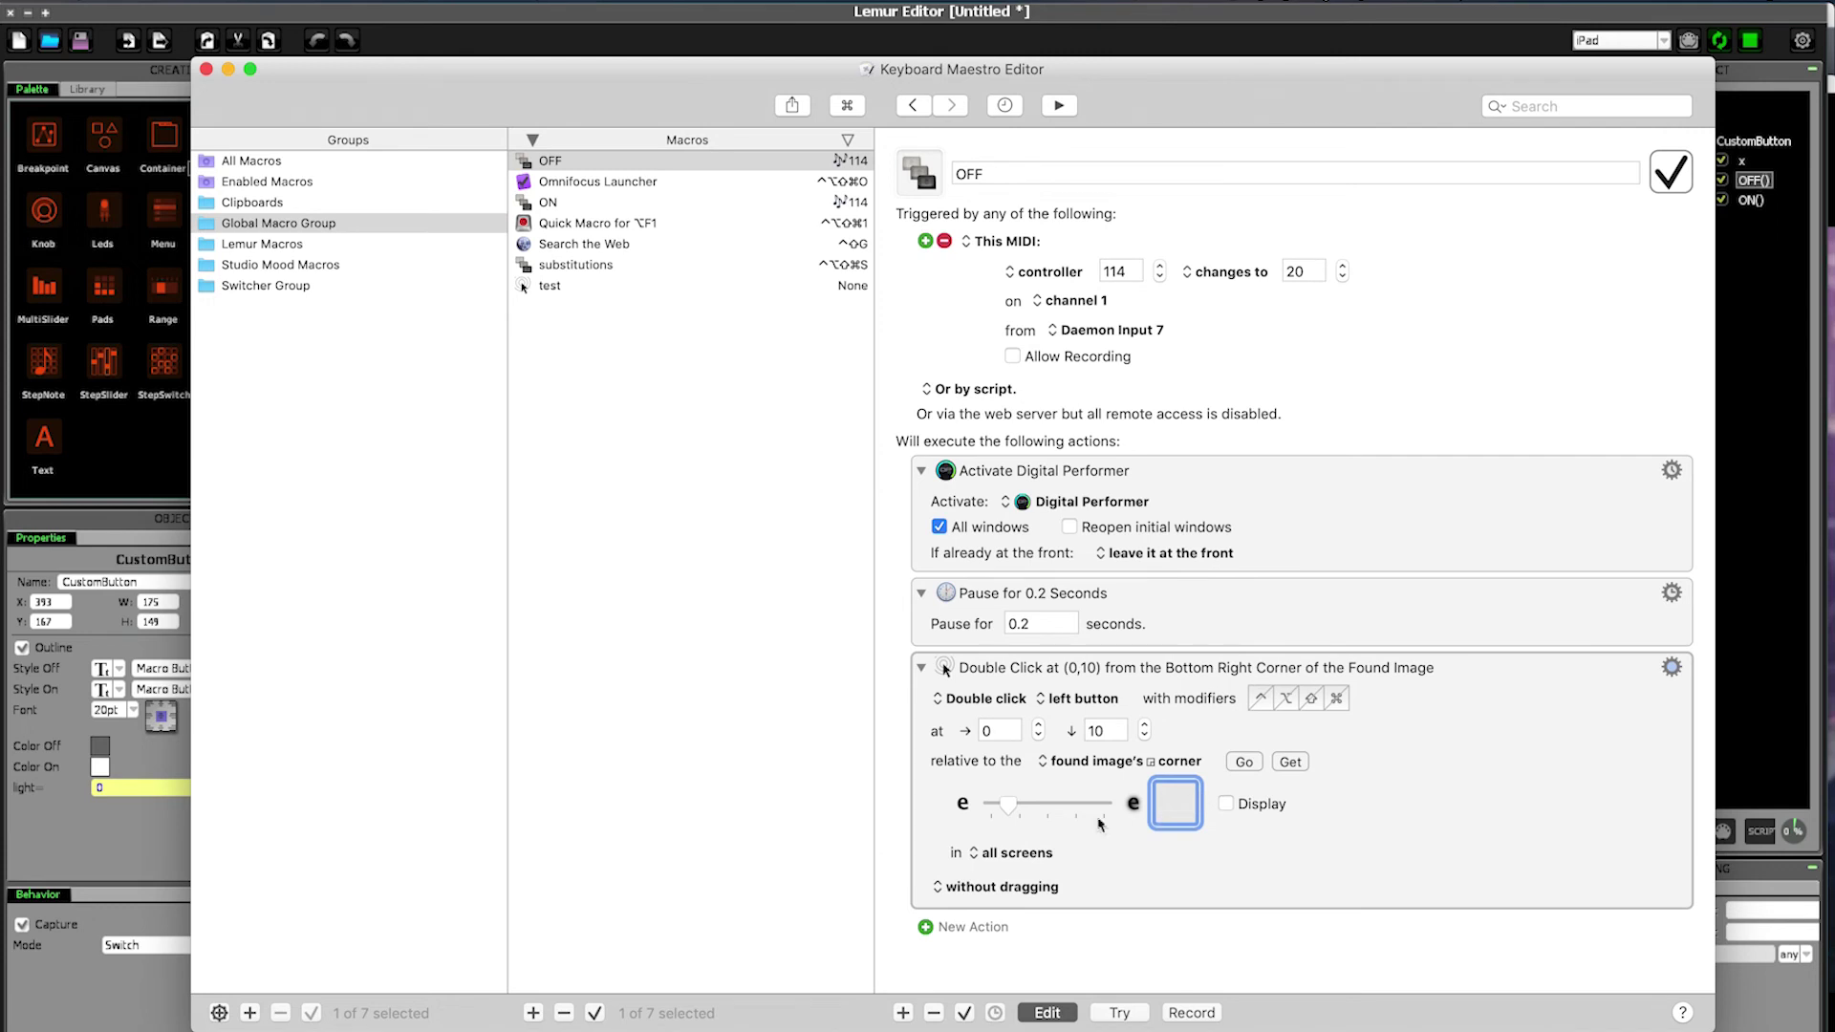
key(super+Tab)
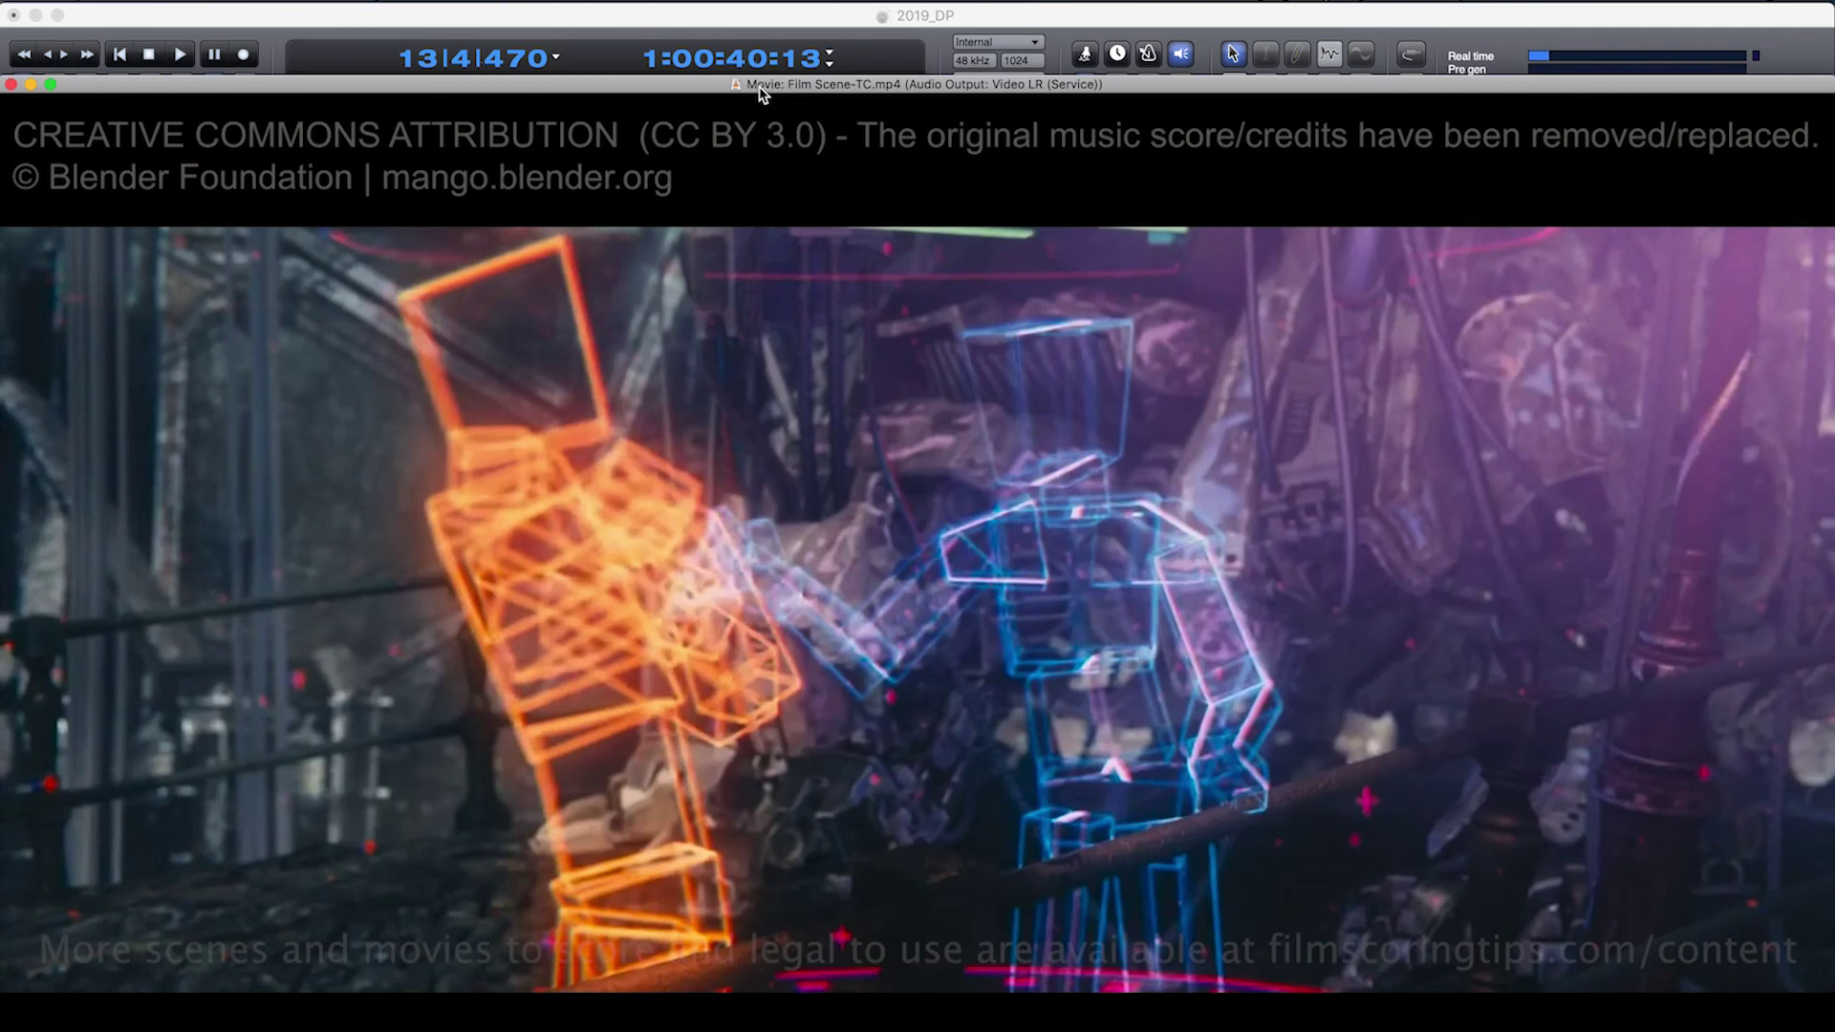
key(super+shift+4)
drag(747, 80, 782, 90)
key(super+Tab)
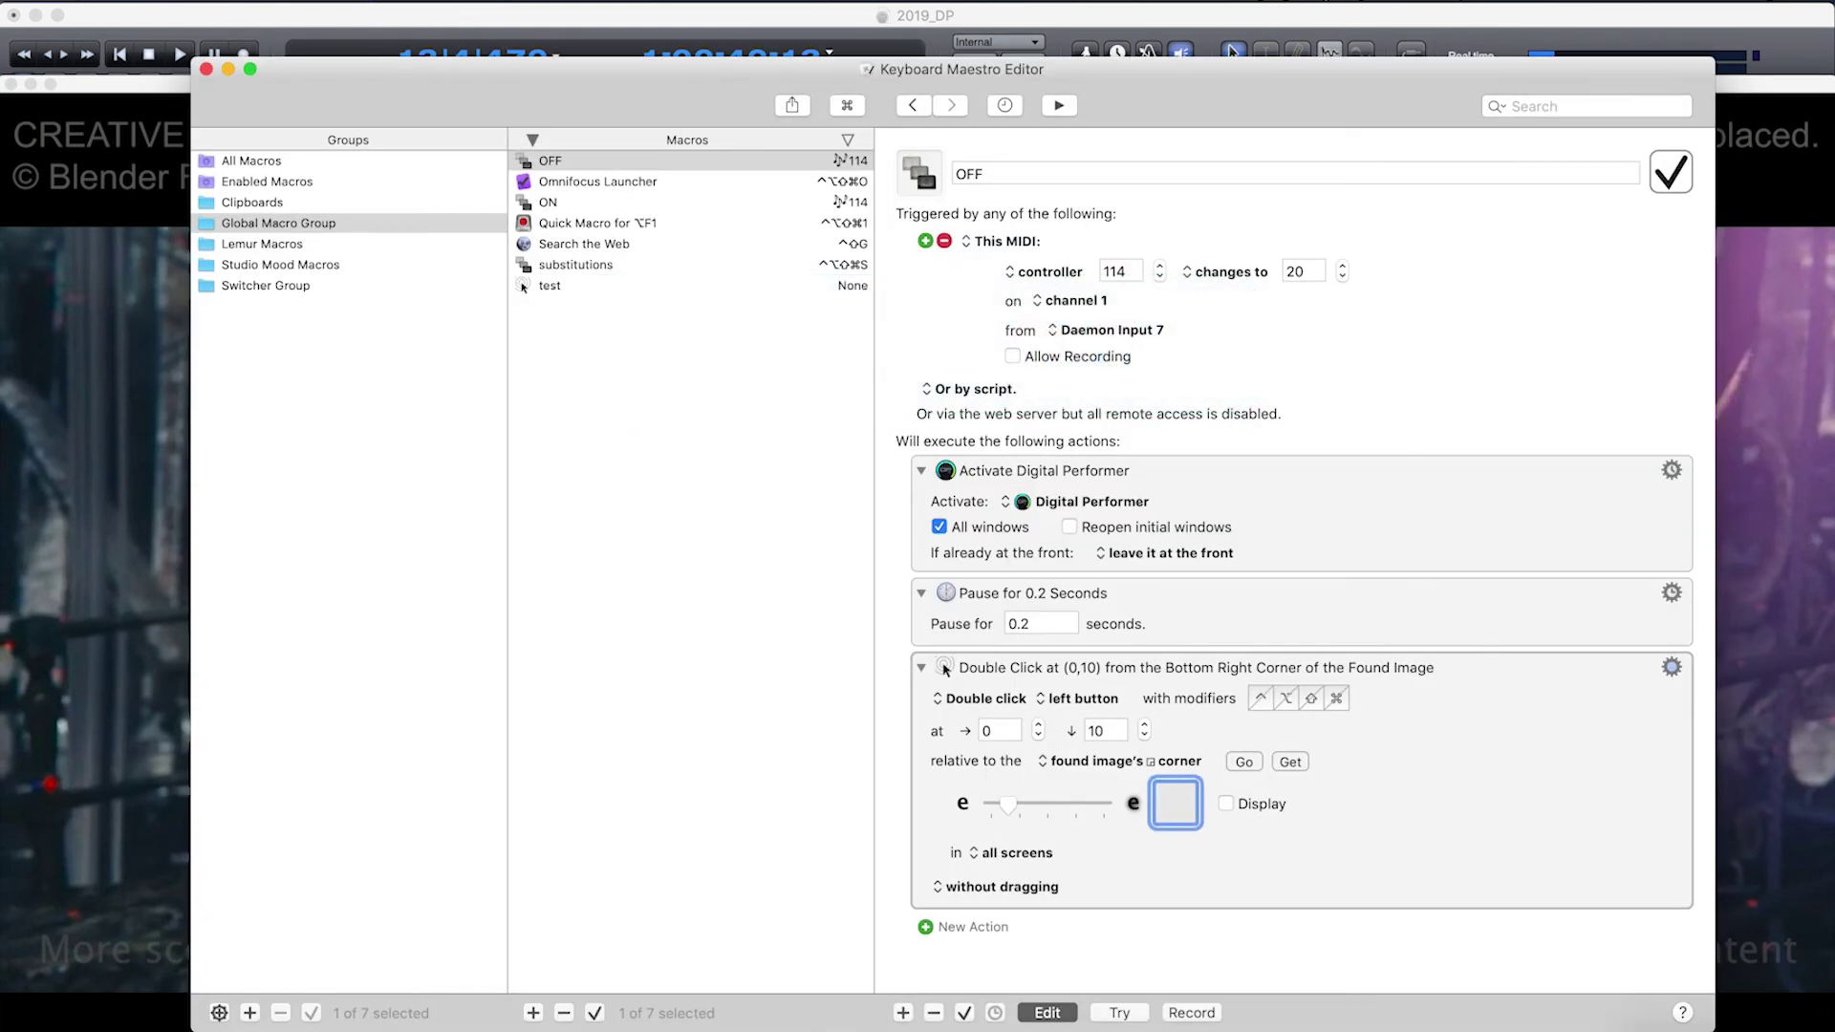
drag(1510, 955, 1178, 820)
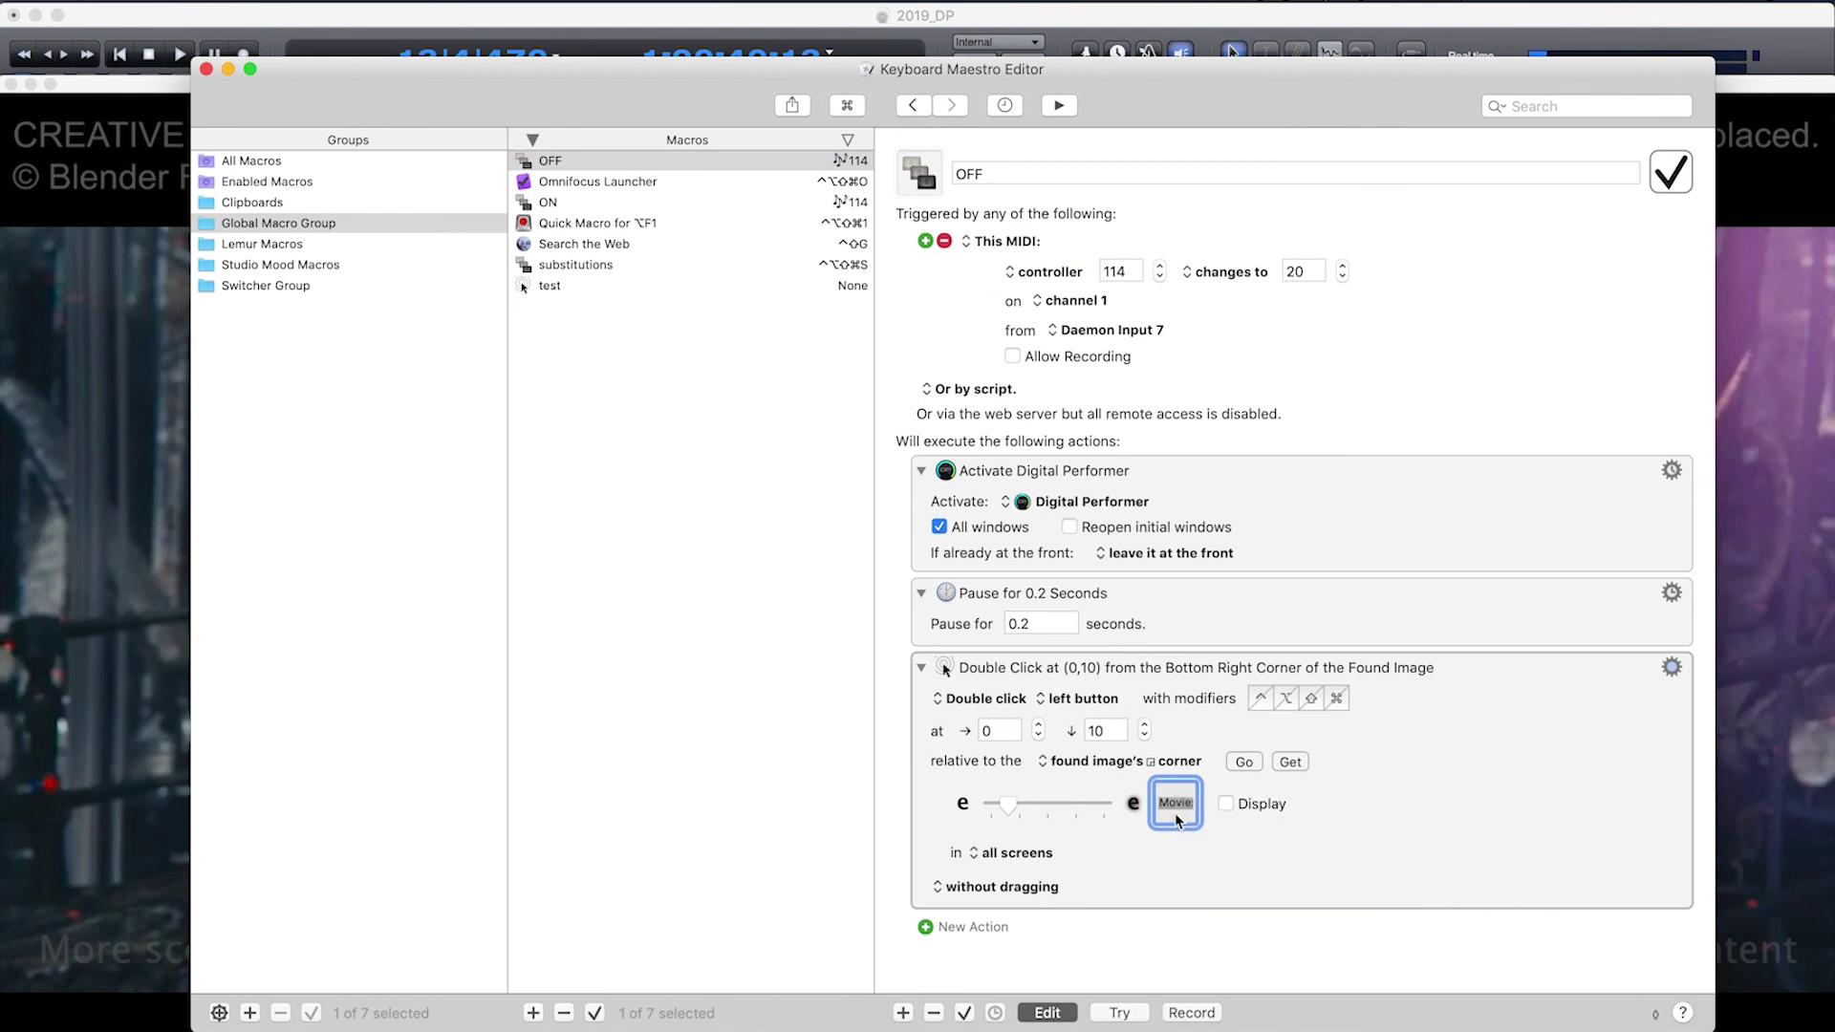